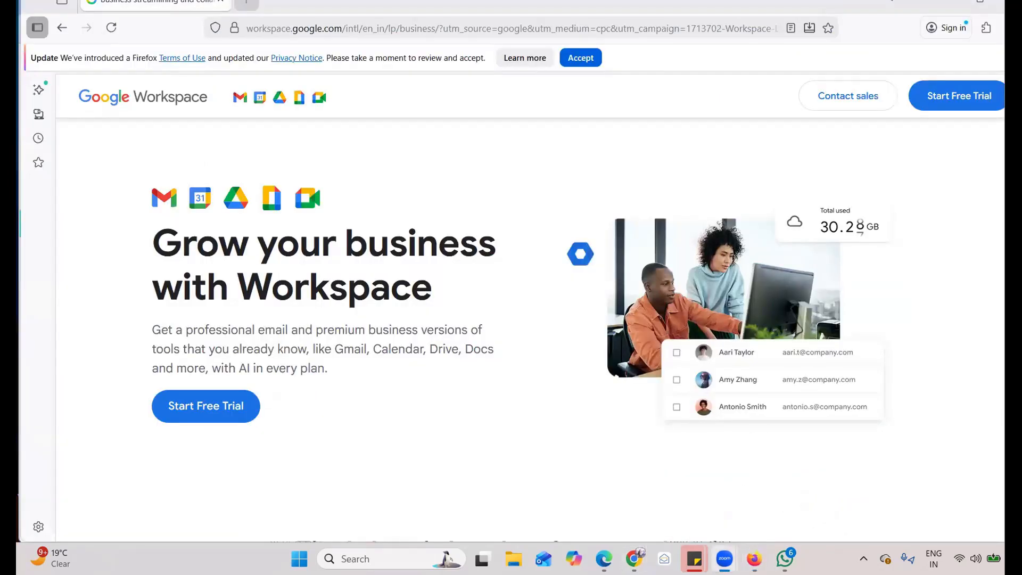
Open a new Firefox tab and close the old Workspace page tab
click(245, 3)
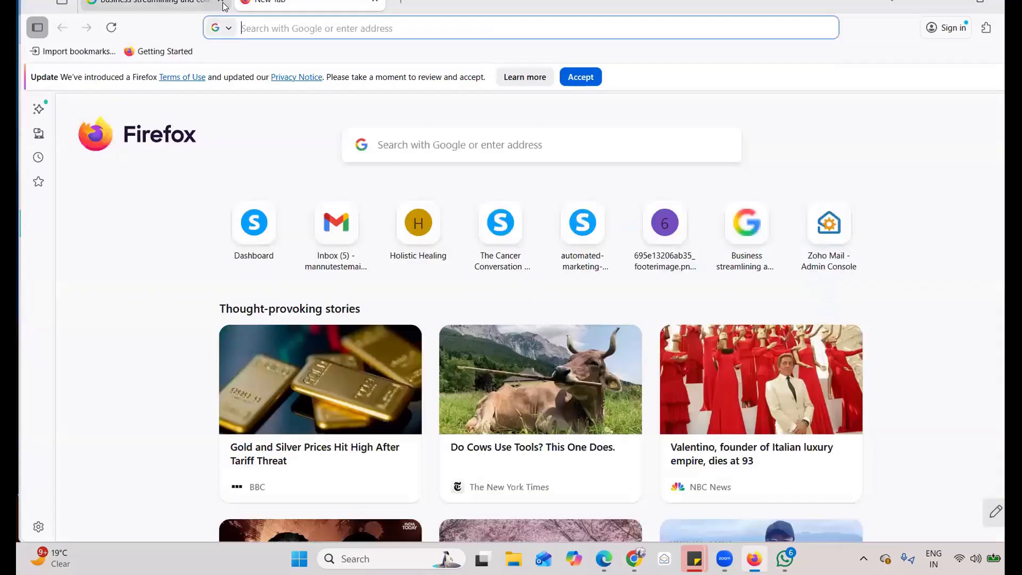
click(221, 3)
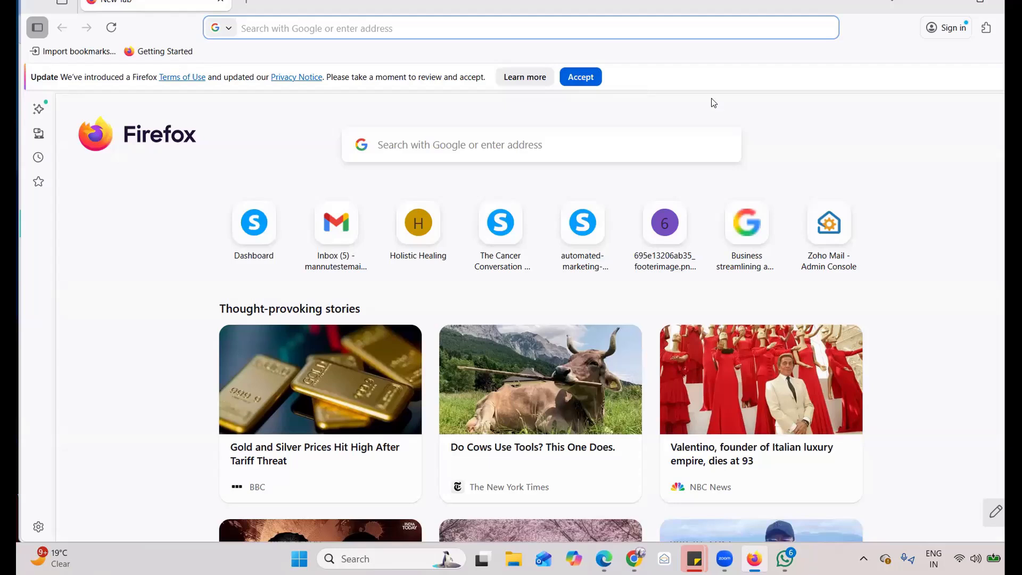
click(674, 86)
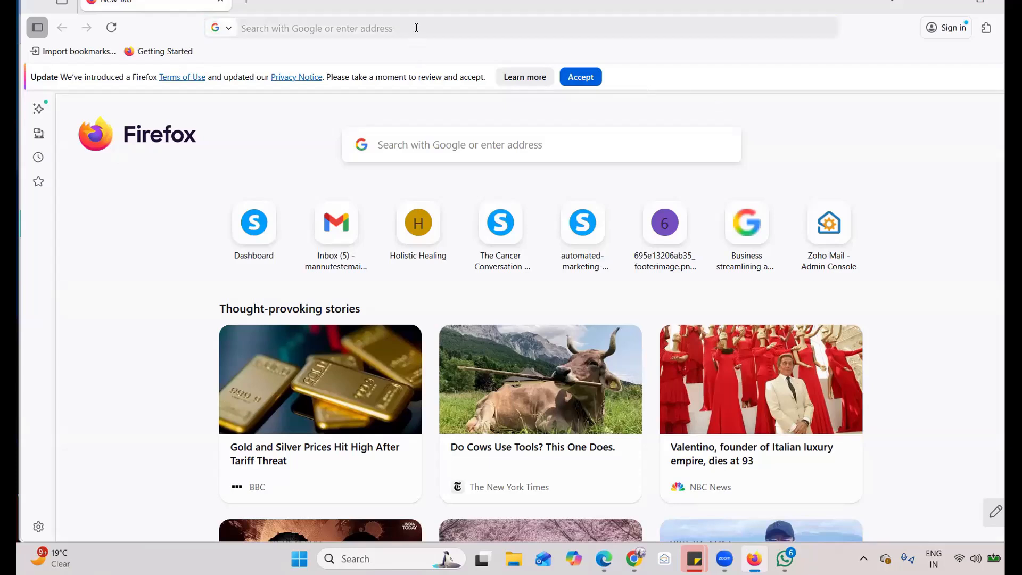
Search Google for 'google workspace'
click(416, 28)
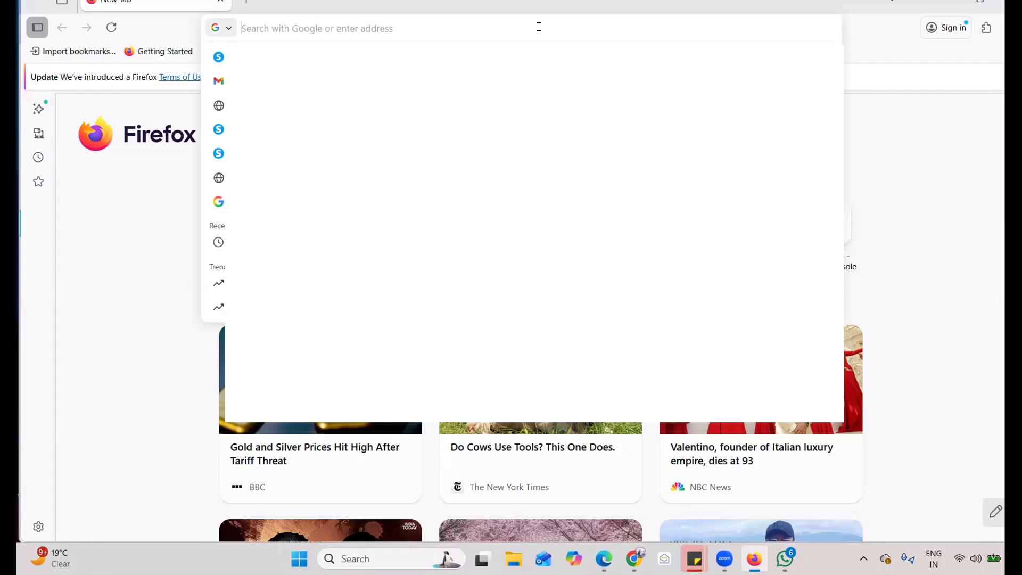
text(g)
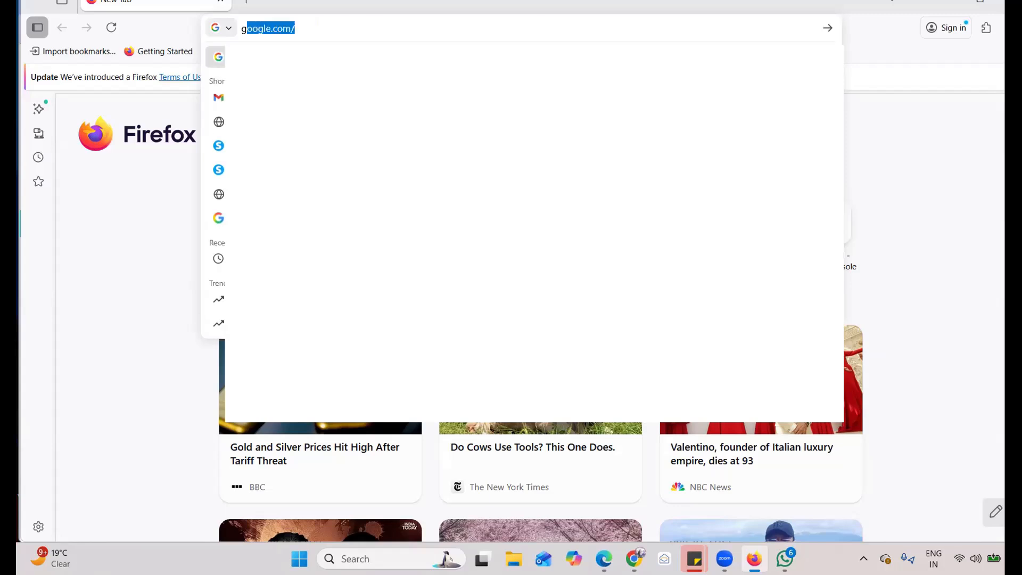
text(oogle wor)
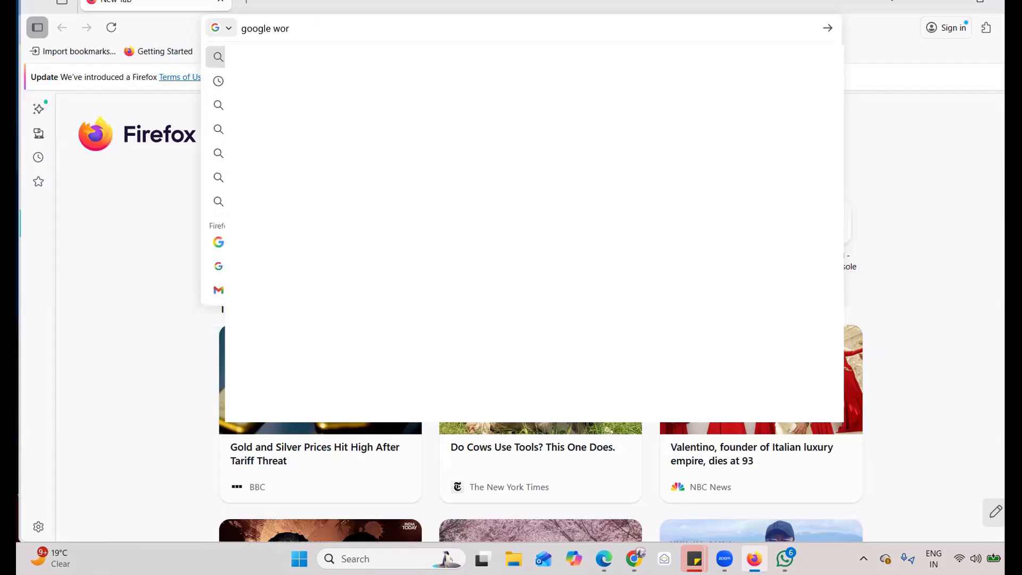
text(kspace)
key(Return)
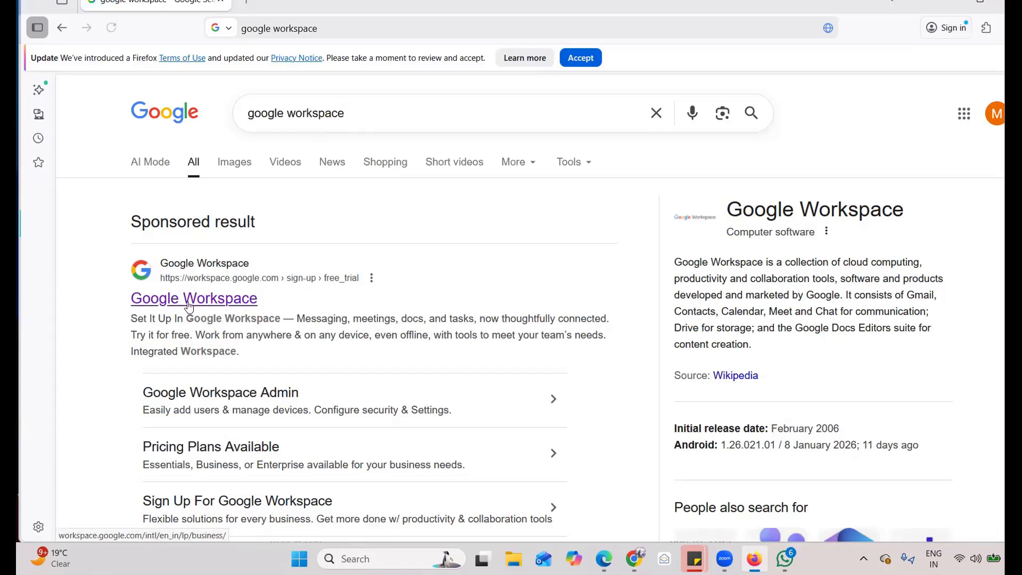
Open the sponsored Google Workspace result and start the free trial sign-up
click(482, 257)
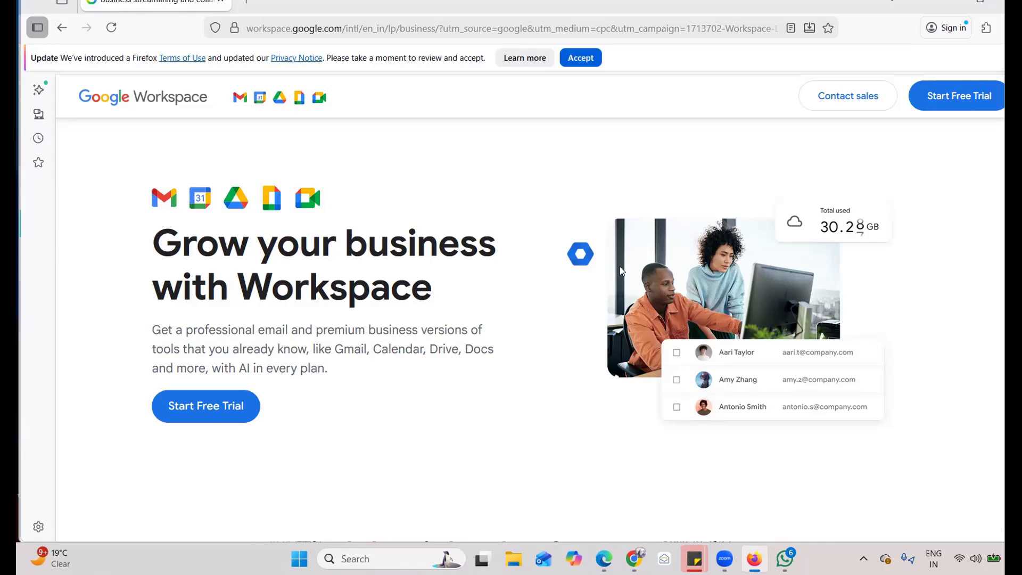
click(964, 104)
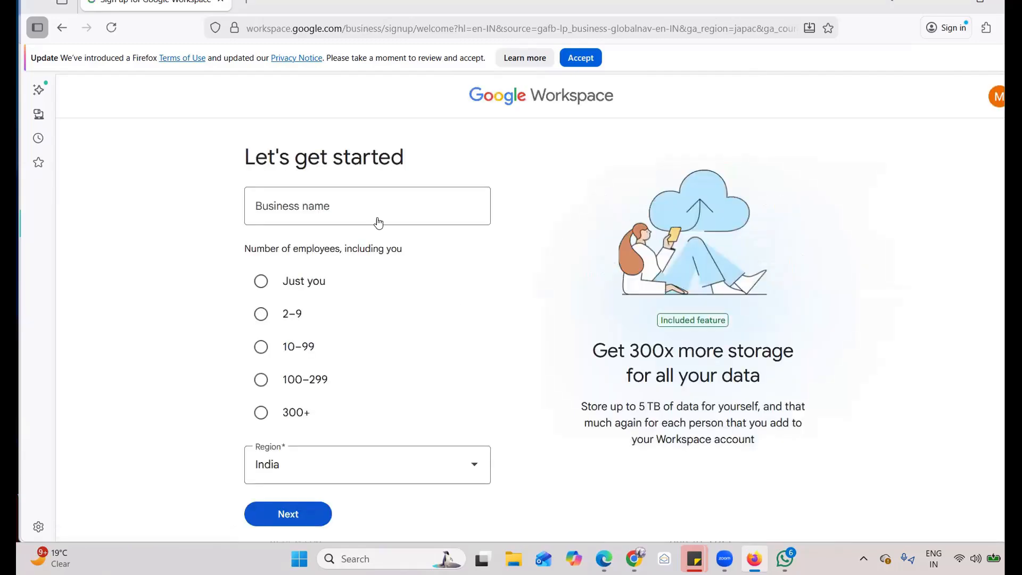
Enter business name 'Automated Growth', choose 'Just you' for employees, and continue
click(348, 218)
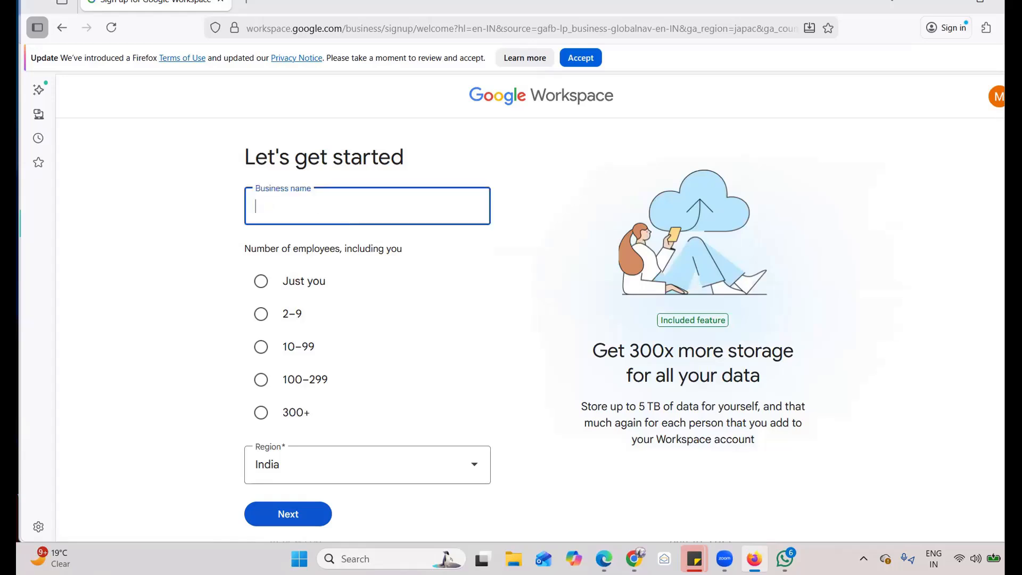
text(Auti)
key(BackSpace)
text(omated Growth)
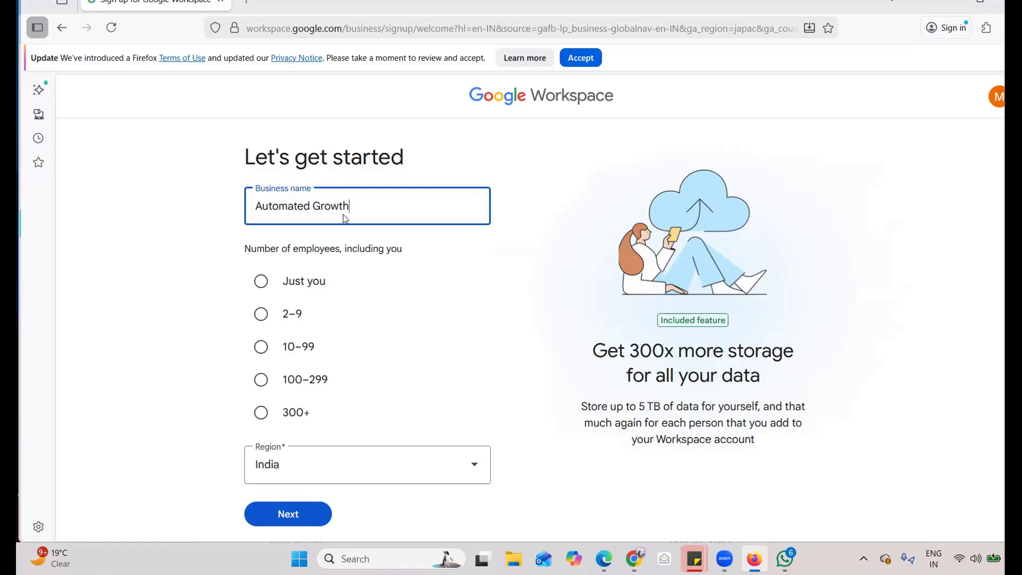
click(261, 281)
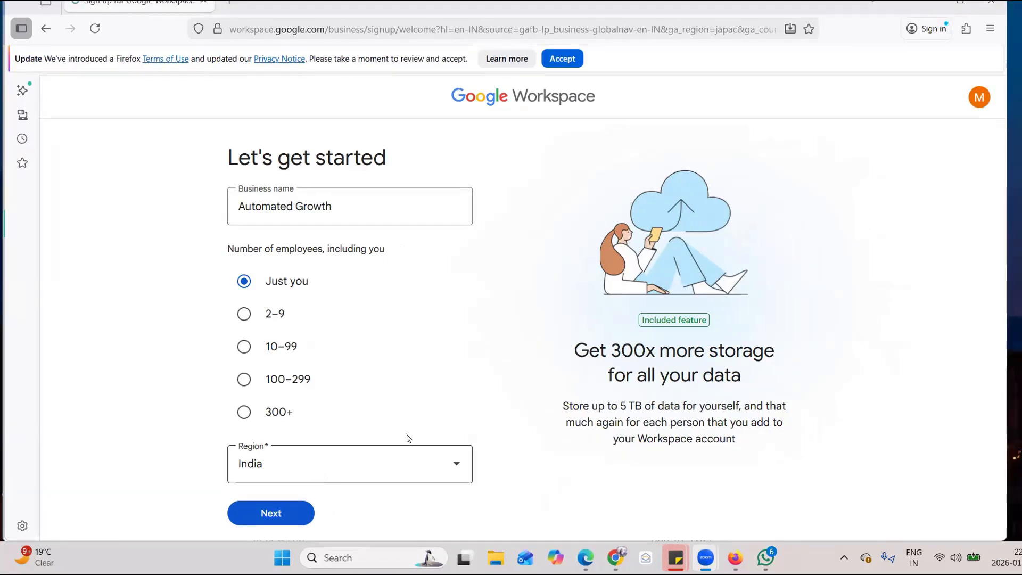
click(275, 514)
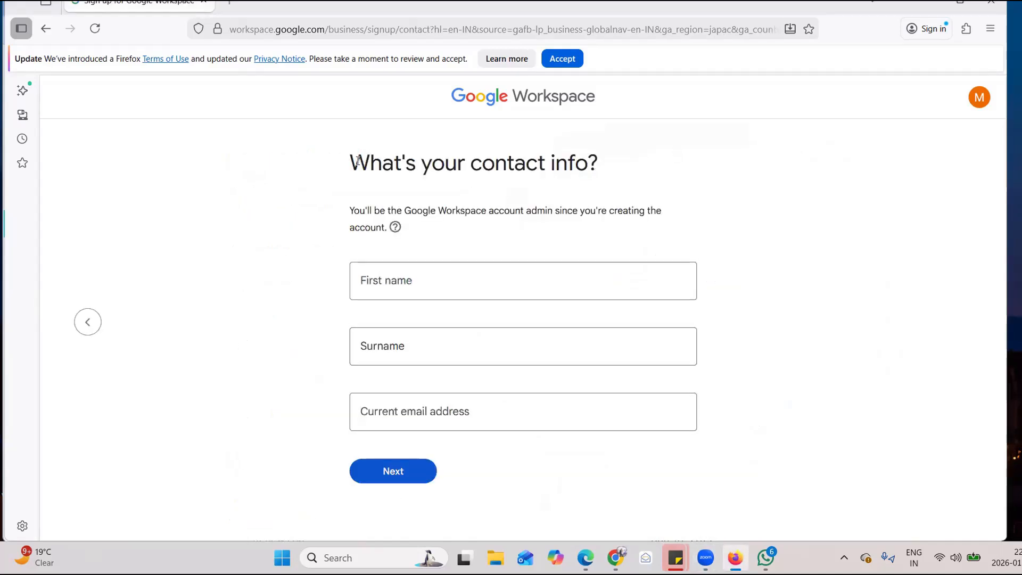
Enter the admin's first name and surname in the contact fields
drag(349, 163, 516, 163)
click(648, 198)
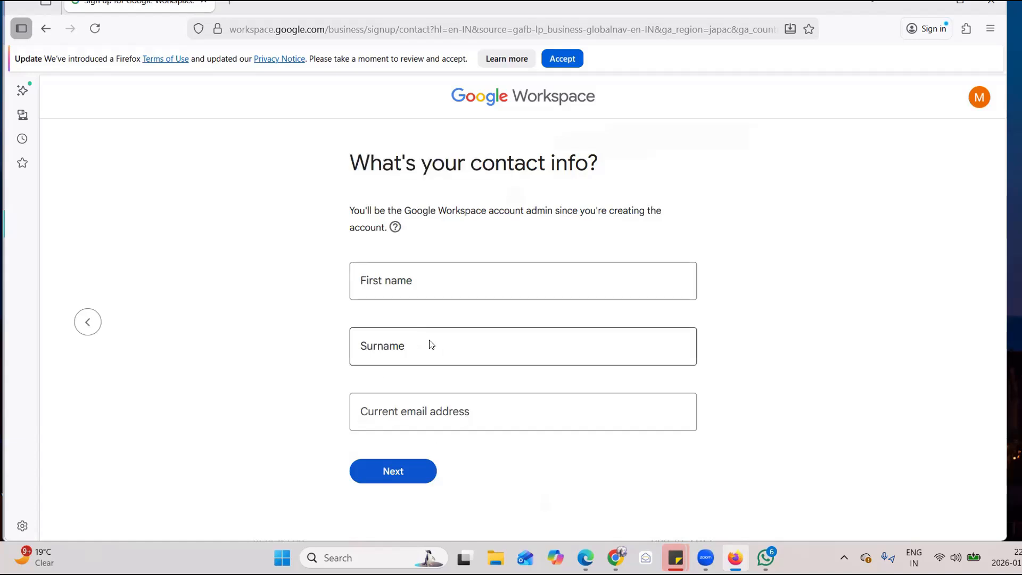
click(458, 278)
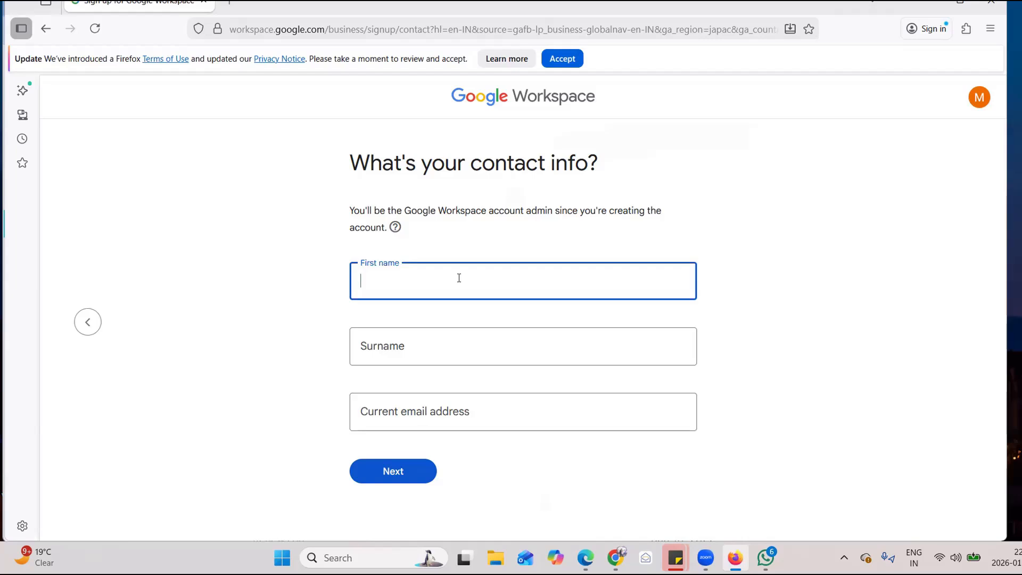
text(Mannu)
key(Tab)
text(Paras)
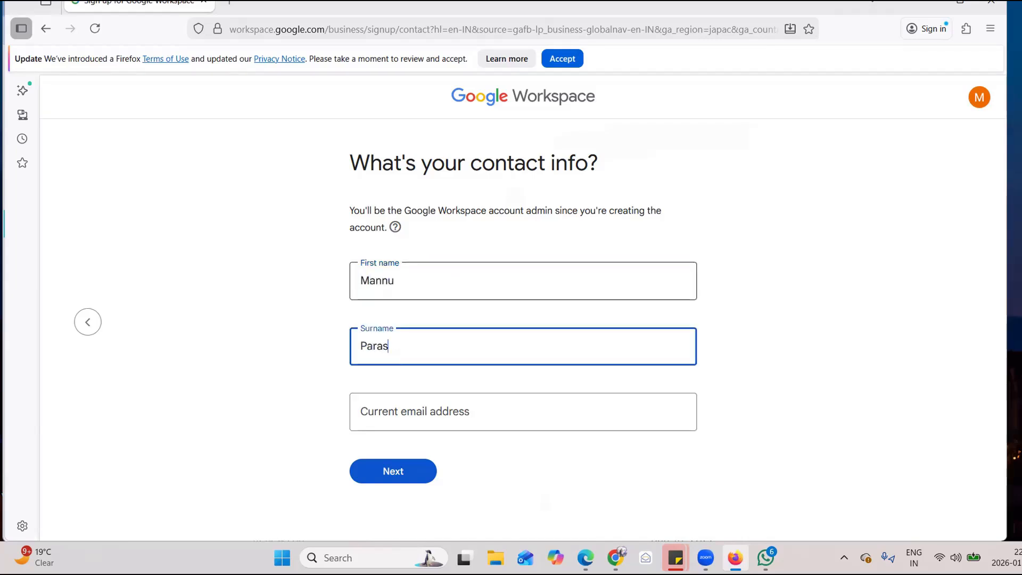
key(BackSpace)
key(BackSpace)
key(BackSpace)
key(BackSpace)
text(rasads)
key(BackSpace)
Fill in the admin's current email address and continue to account setup
key(Tab)
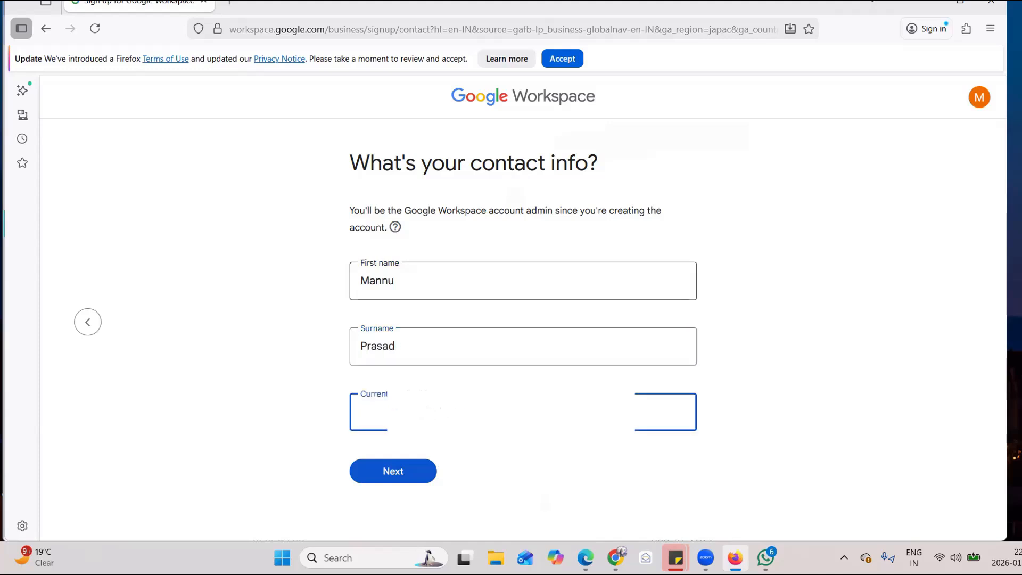
text(mpras)
key(ctrl+BackSpace)
text(mann)
click(400, 479)
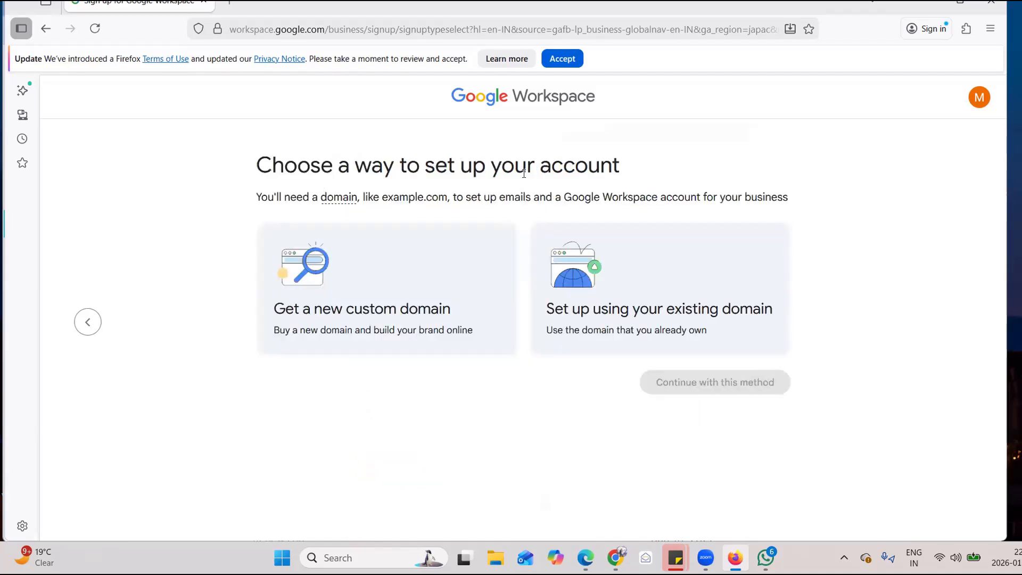
Choose 'Set up using your existing domain' and continue with this method
click(441, 322)
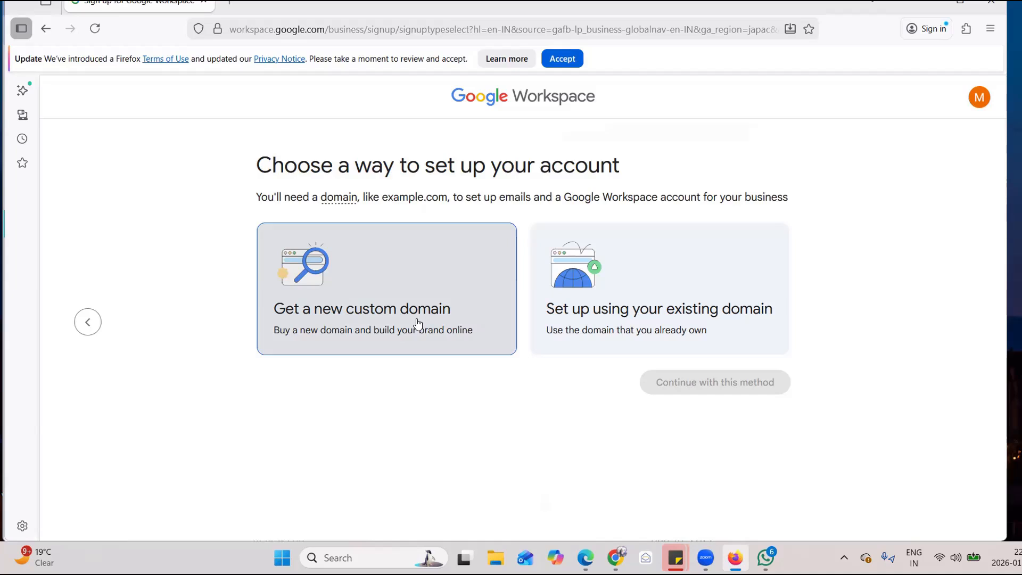
click(654, 314)
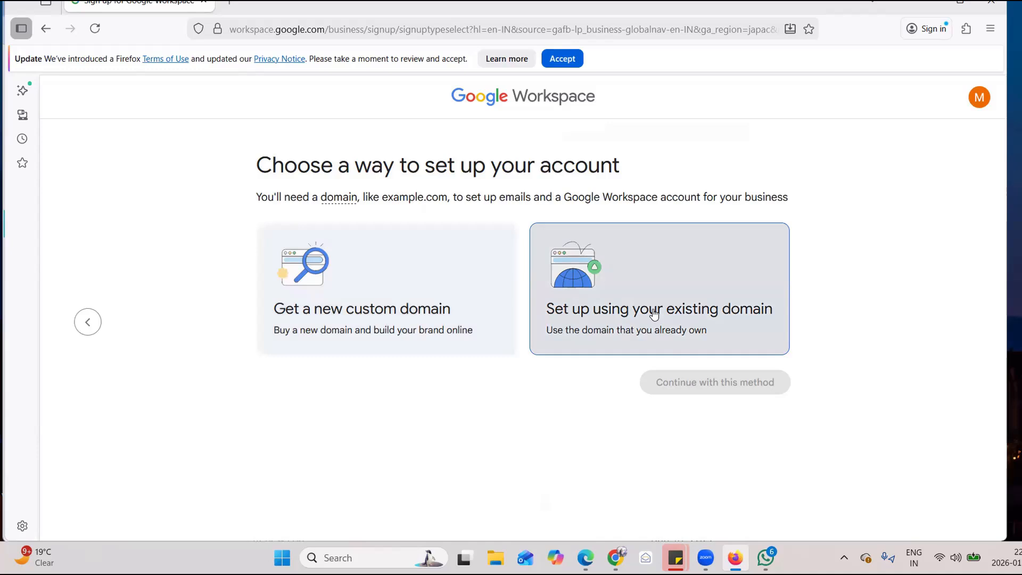
click(675, 289)
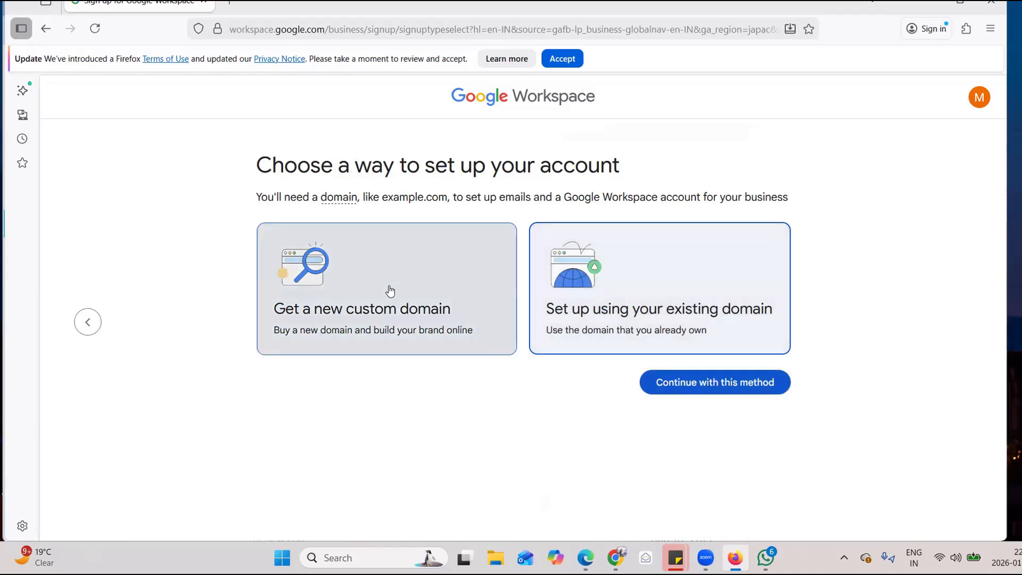
click(710, 394)
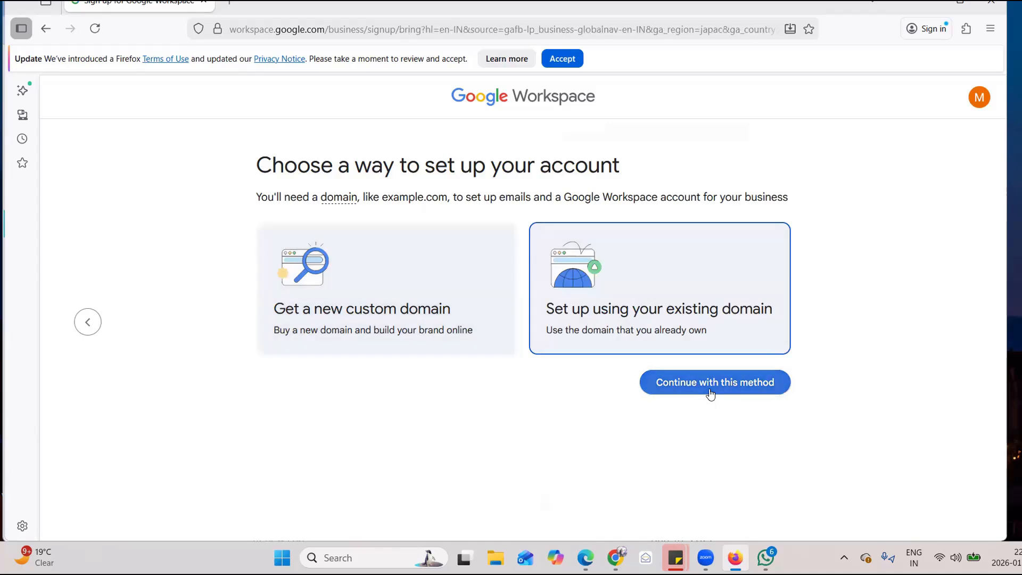
Copy automatedgrowth.online from the domain window into the domain field and submit it
click(461, 293)
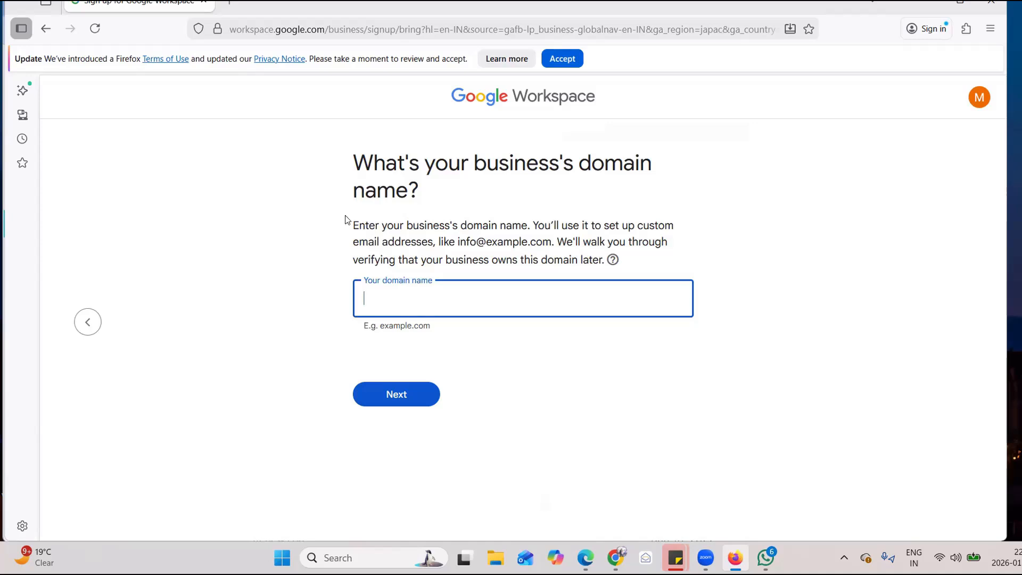
drag(352, 225, 695, 228)
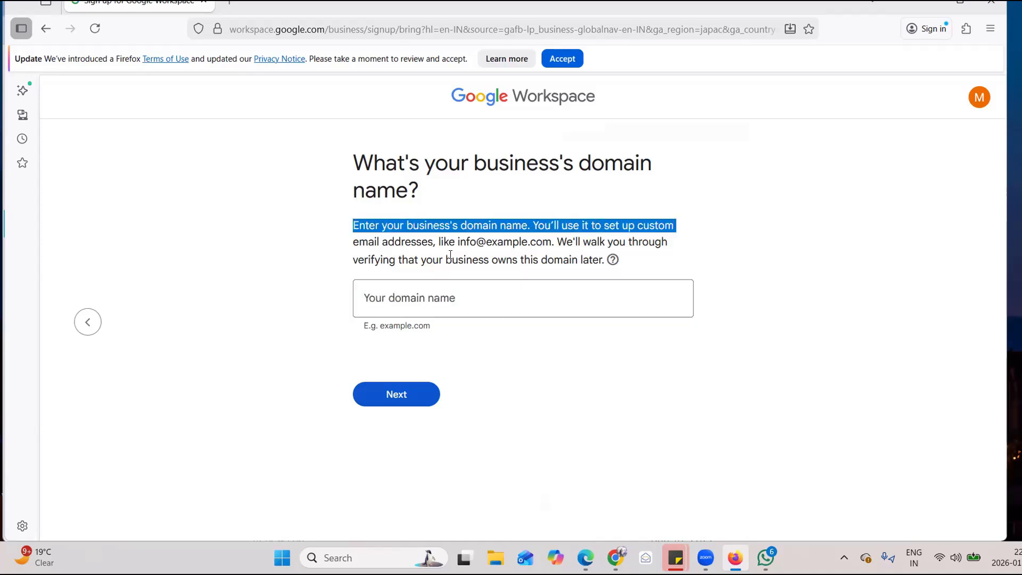
drag(552, 242, 401, 260)
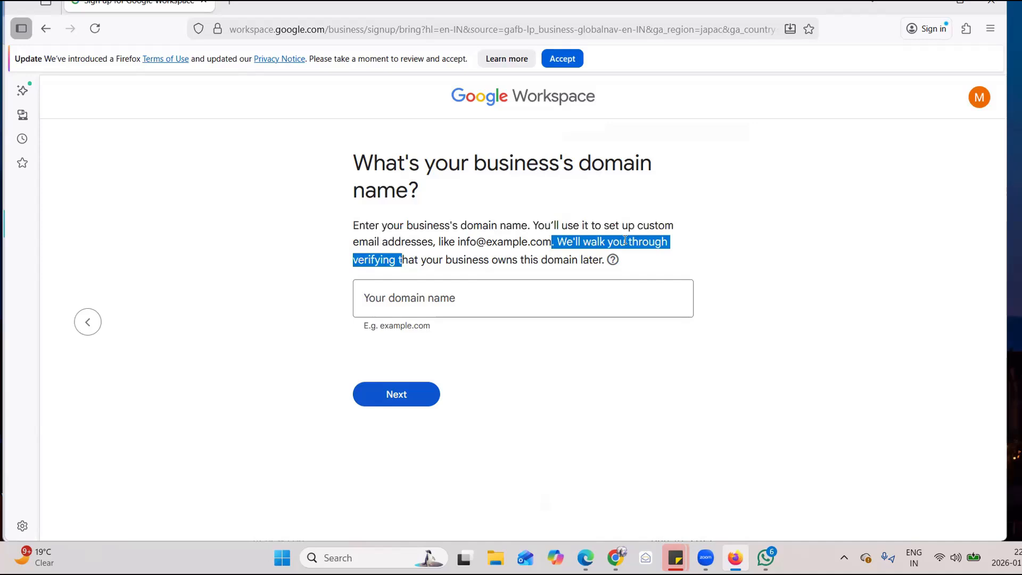
click(642, 246)
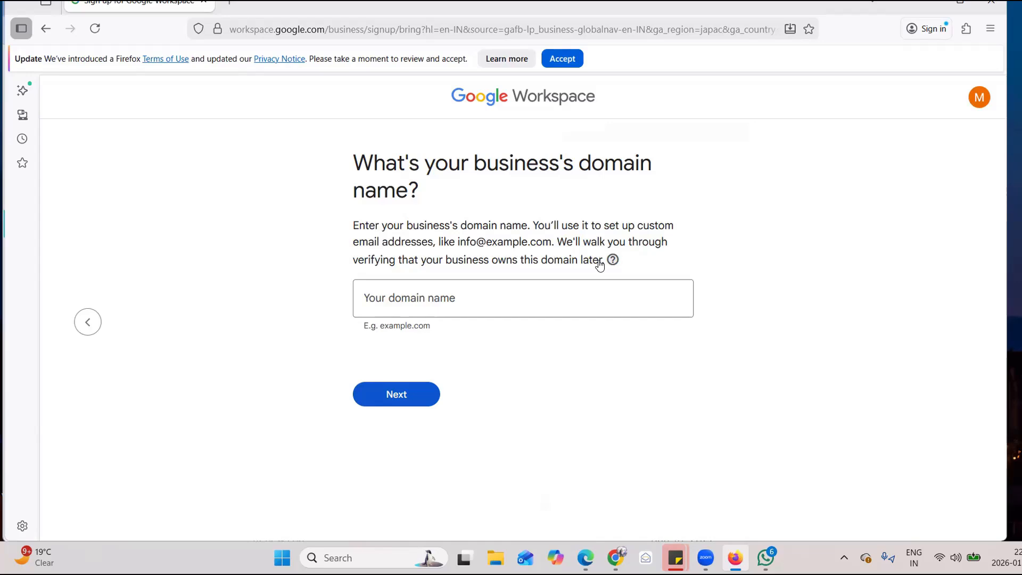
click(604, 301)
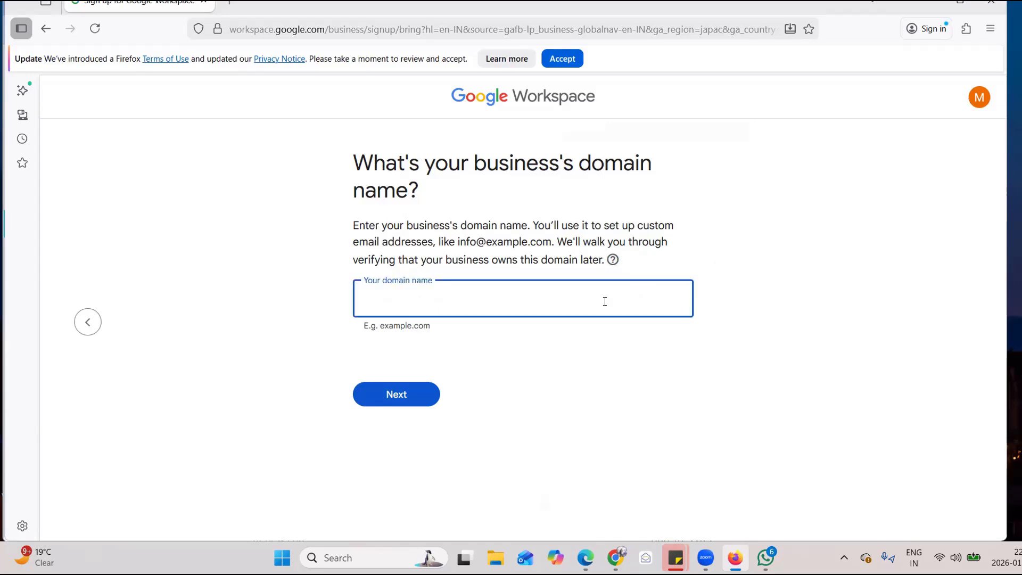
key(alt+Tab)
key(alt+Tab)
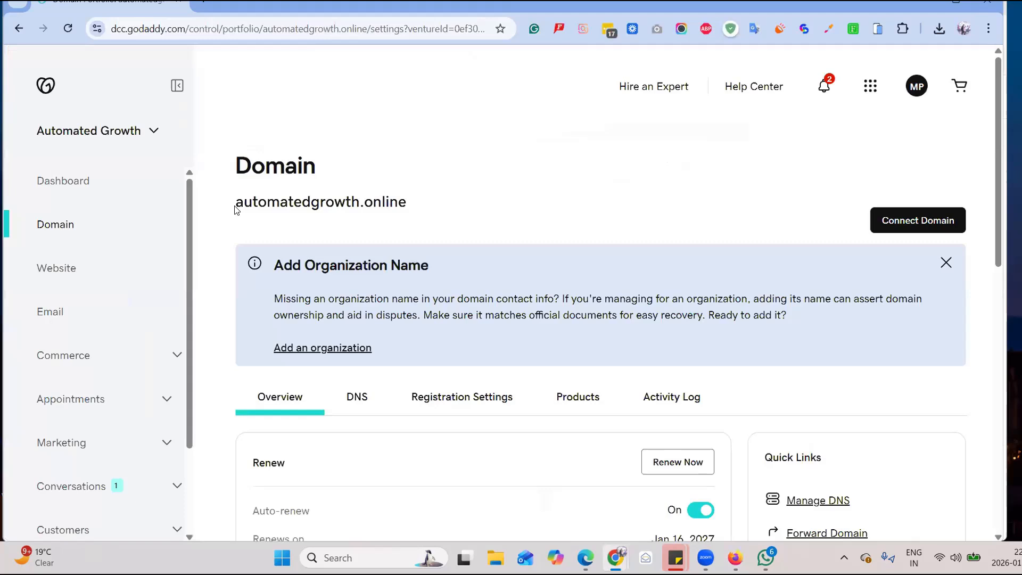
drag(407, 203, 232, 212)
key(ctrl+c)
key(alt+Tab)
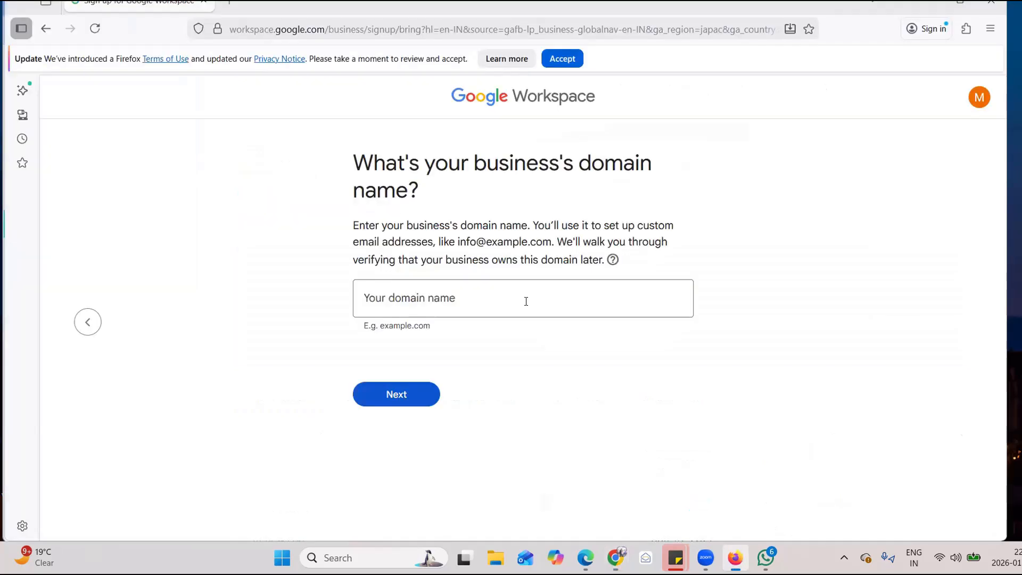
click(526, 301)
key(ctrl+v)
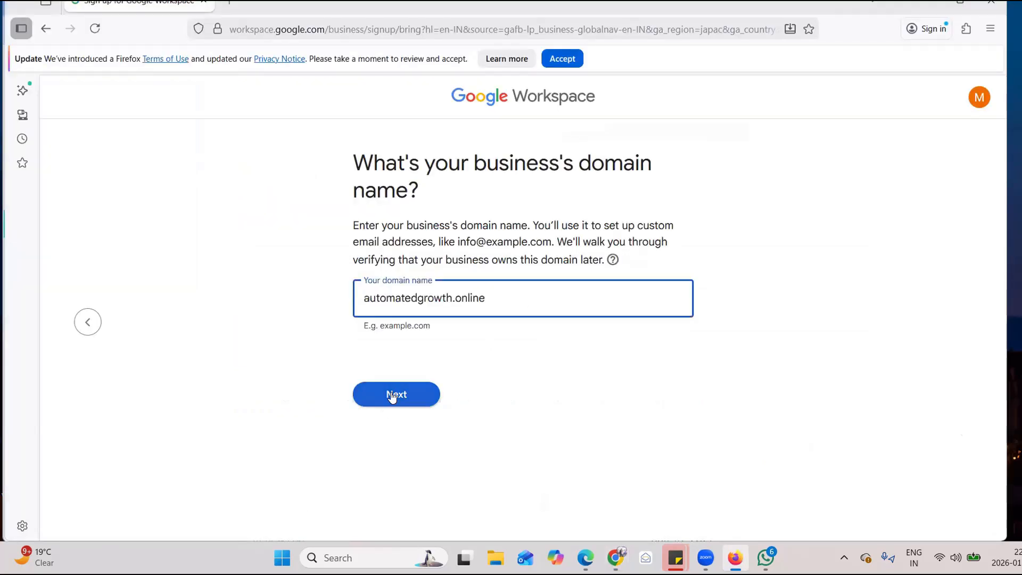
click(392, 395)
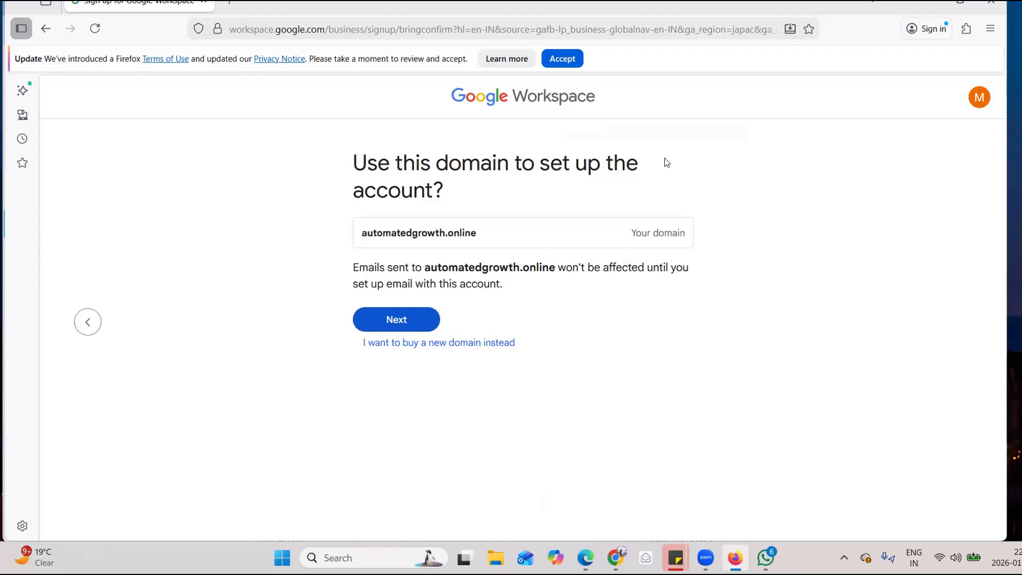
Confirm automatedgrowth.online as the domain for the account
drag(589, 206, 570, 235)
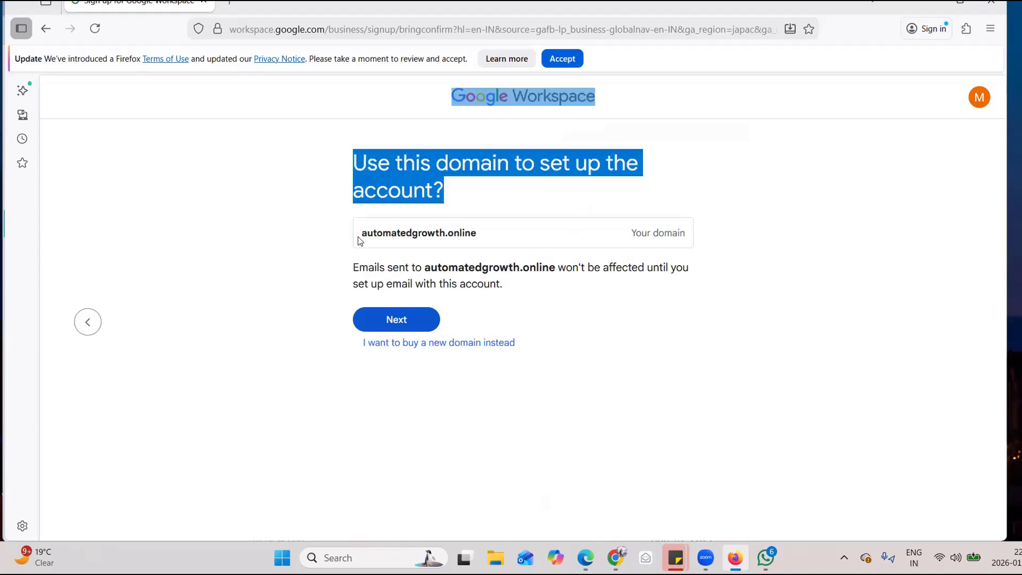
click(514, 201)
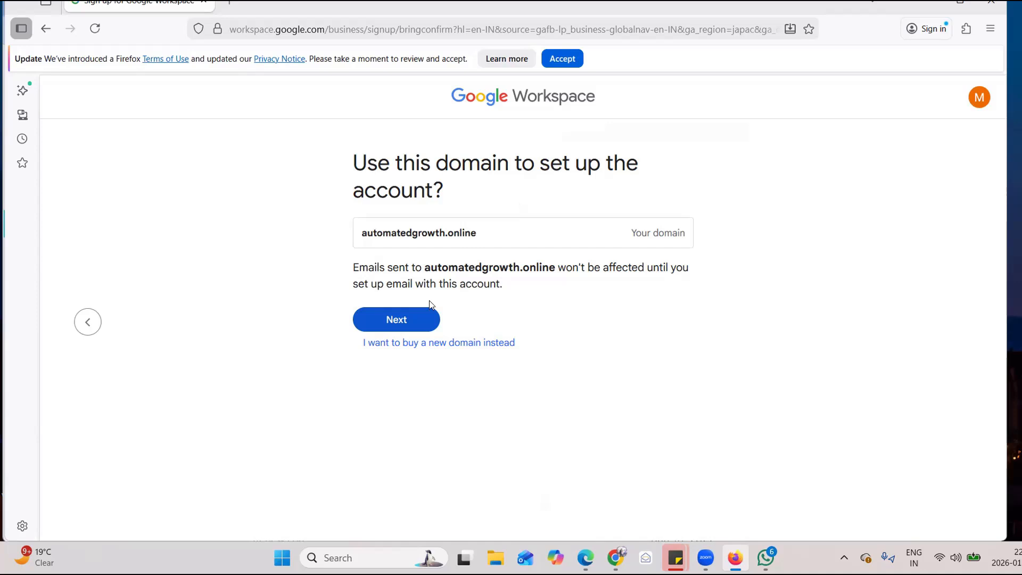
click(415, 320)
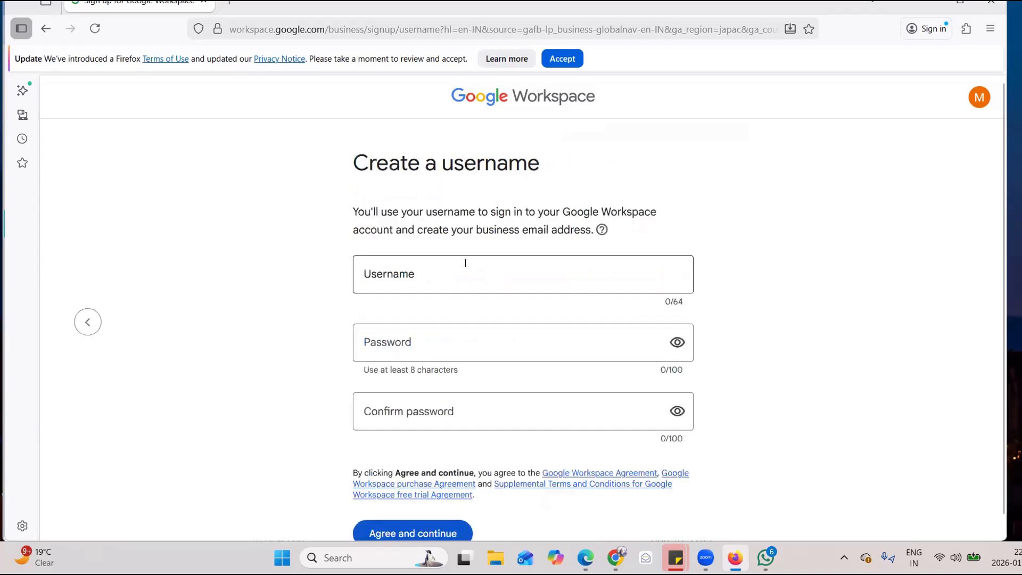
Enter 'contact' as the username on automatedgrowth.online
click(605, 287)
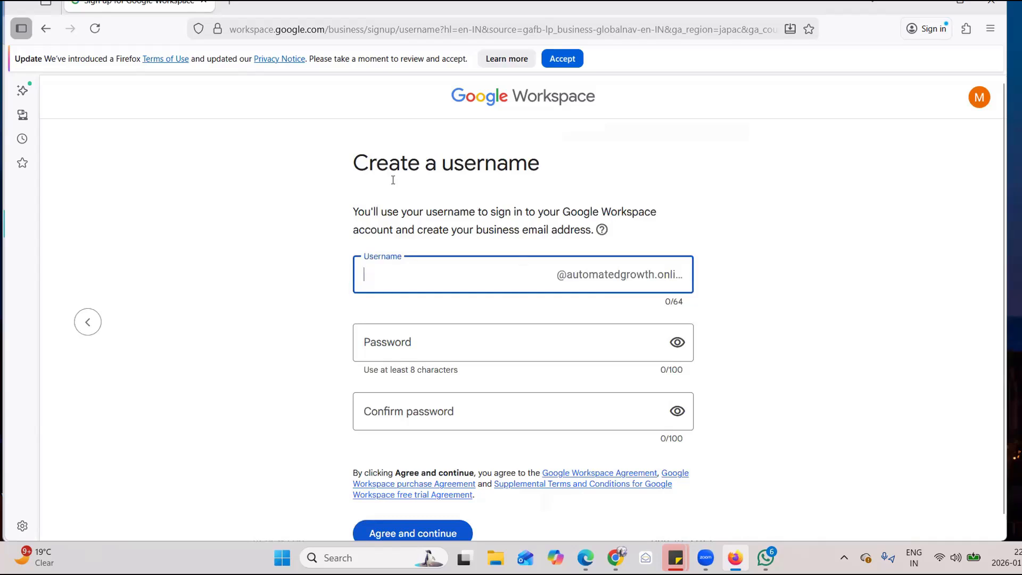
click(713, 278)
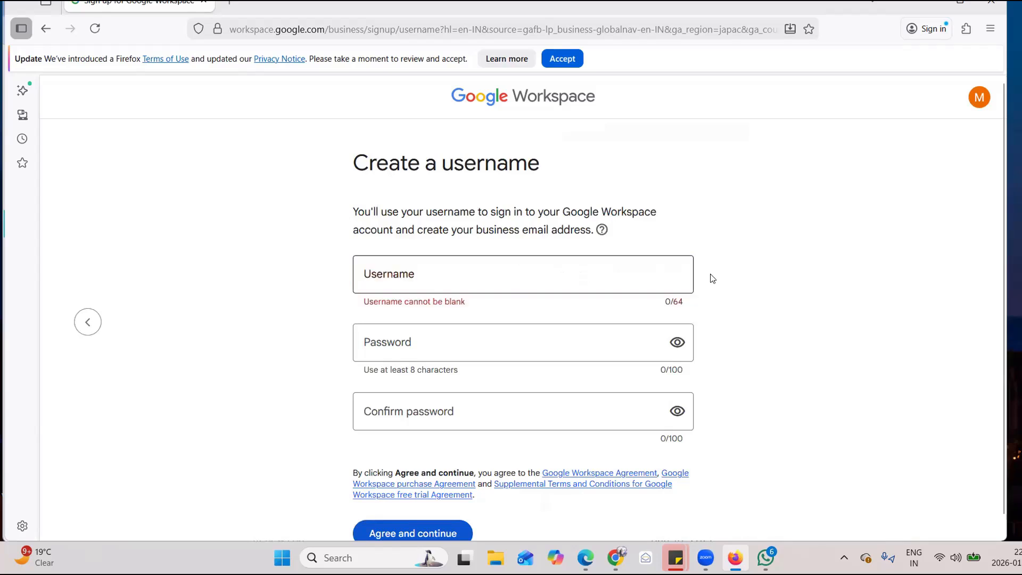
click(424, 274)
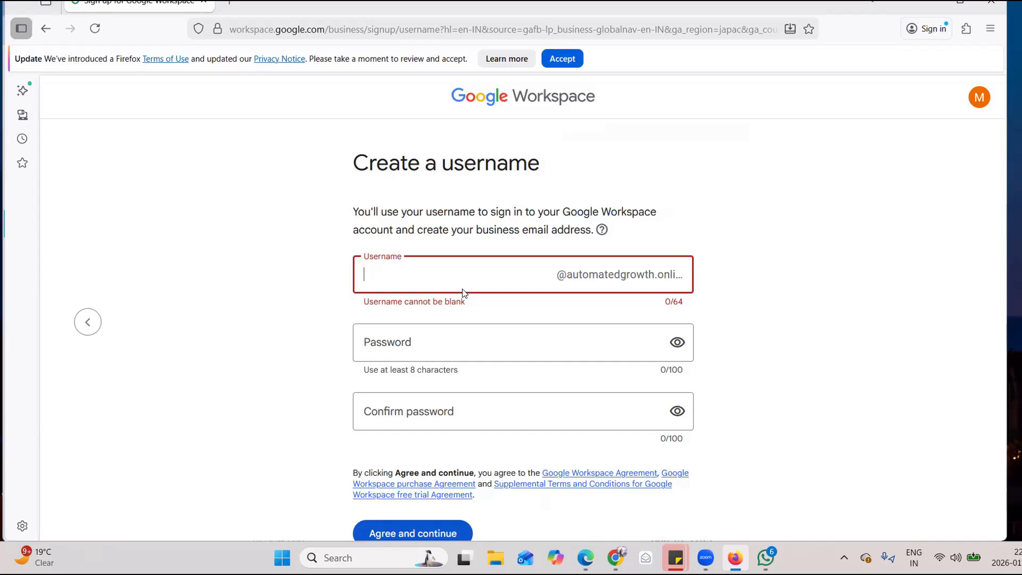
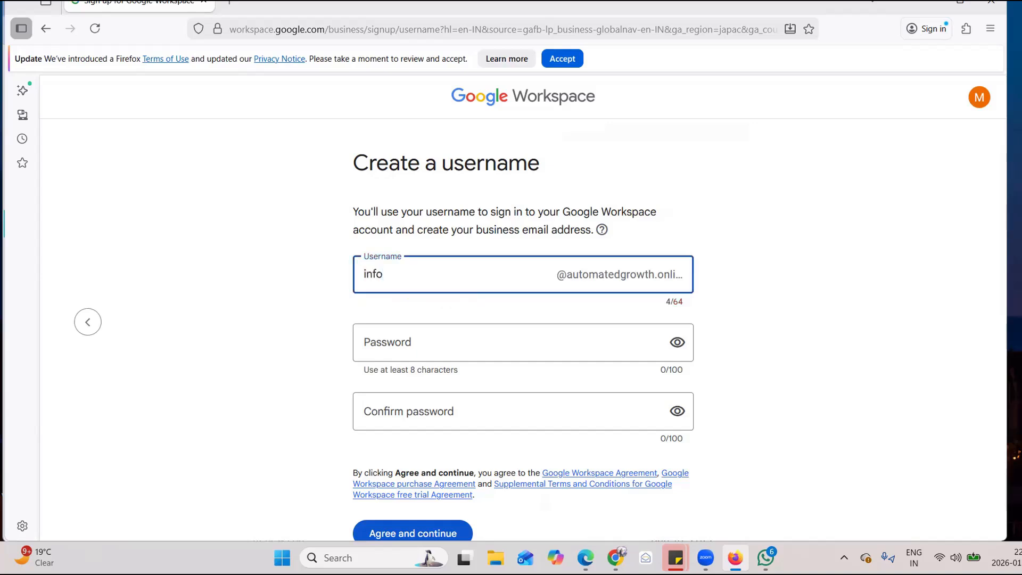
key(BackSpace)
key(BackSpace)
key(BackSpace)
key(BackSpace)
key(BackSpace)
key(BackSpace)
key(BackSpace)
key(BackSpace)
key(BackSpace)
key(BackSpace)
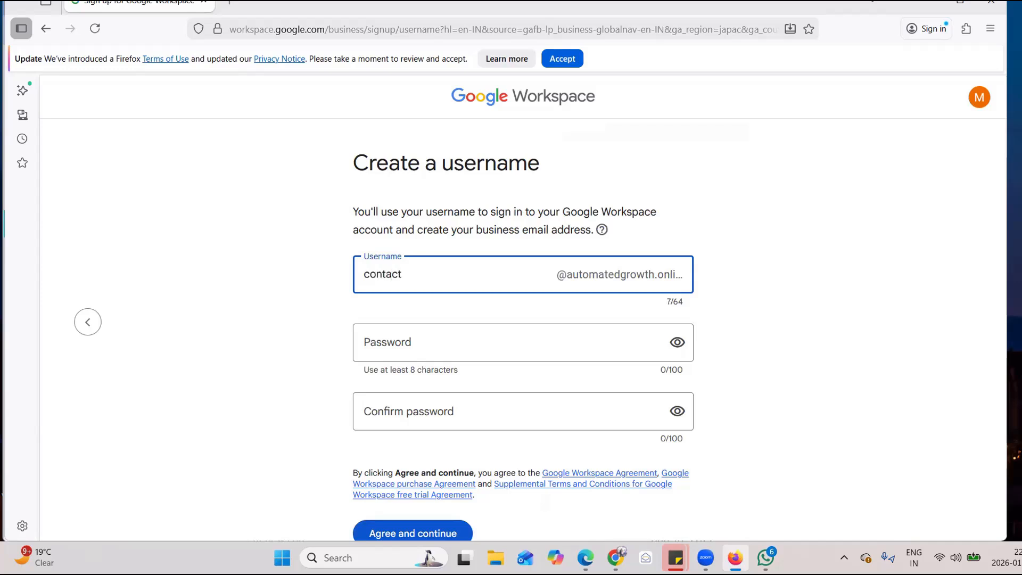
key(ctrl+a)
key(BackSpace)
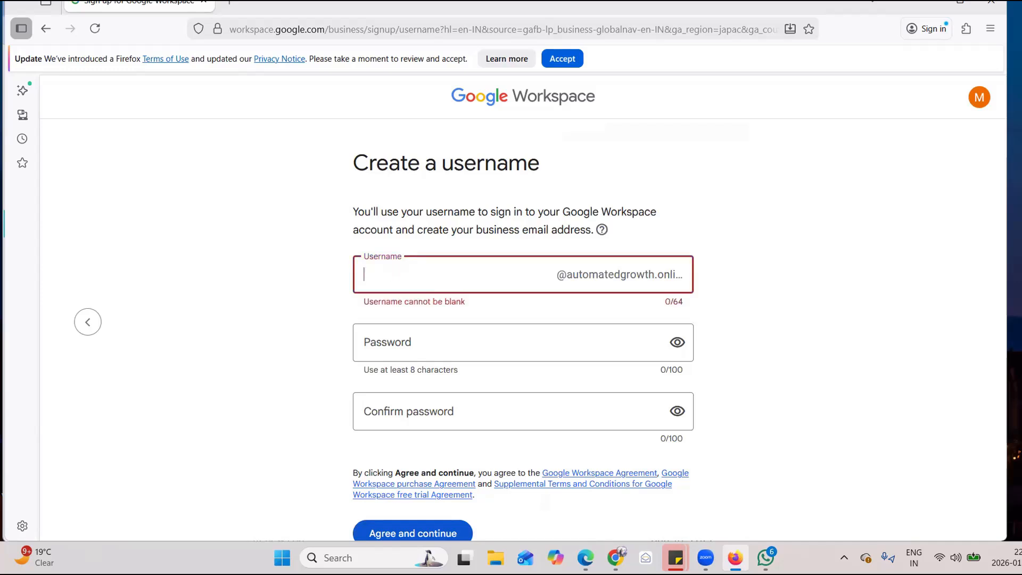
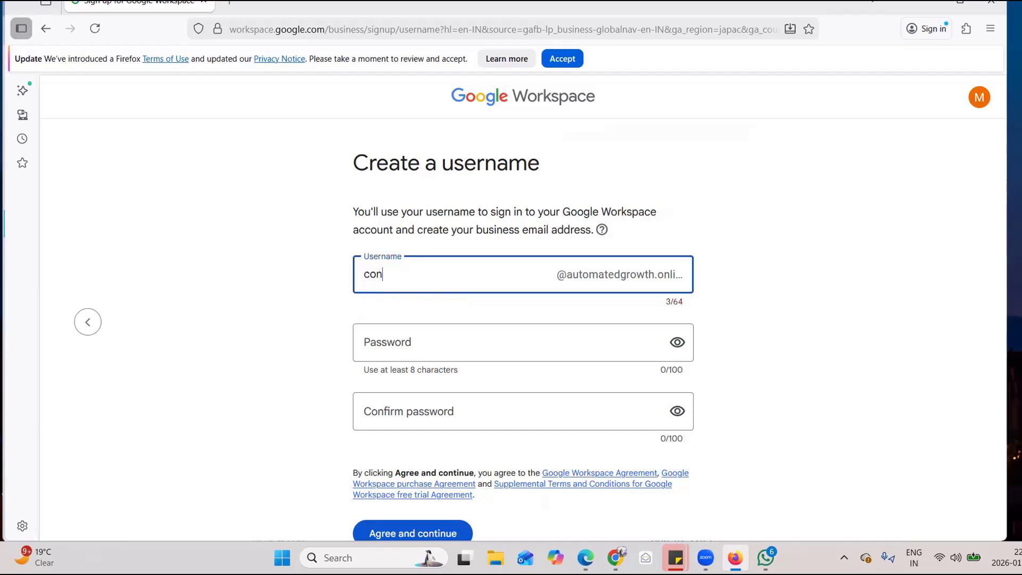
Set and confirm the account password, then agree to the terms and continue
click(469, 346)
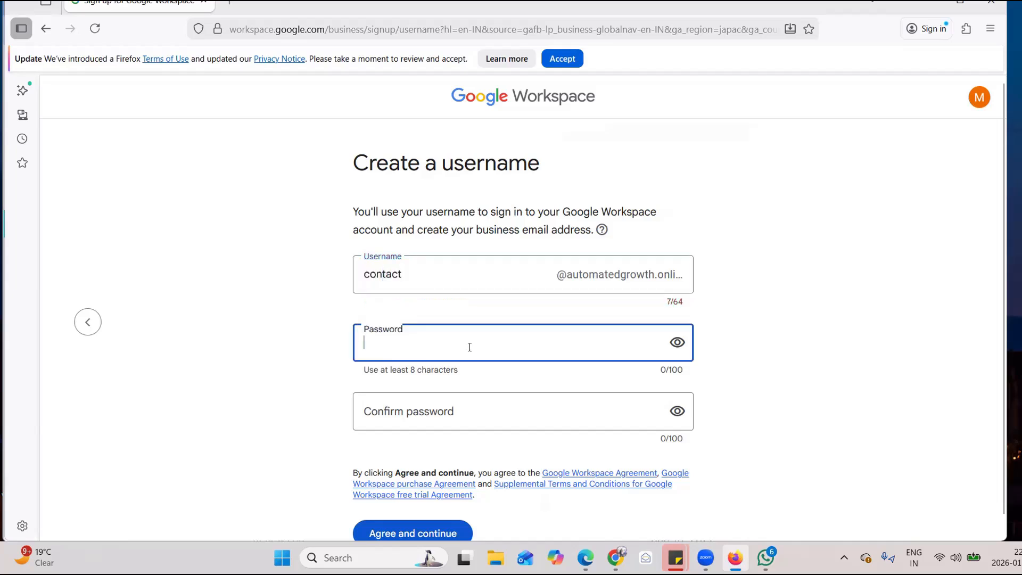
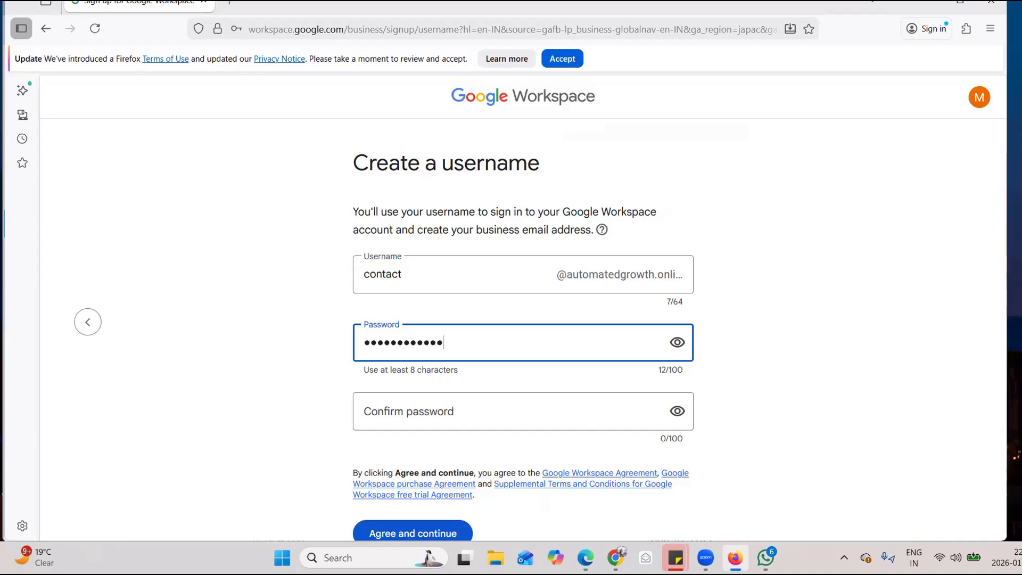
key(Tab)
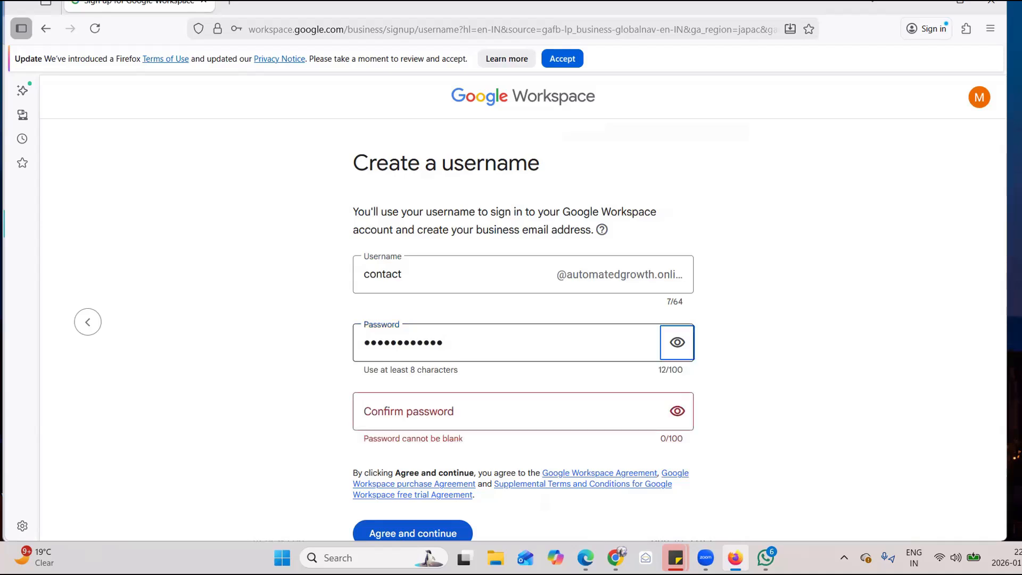
click(447, 417)
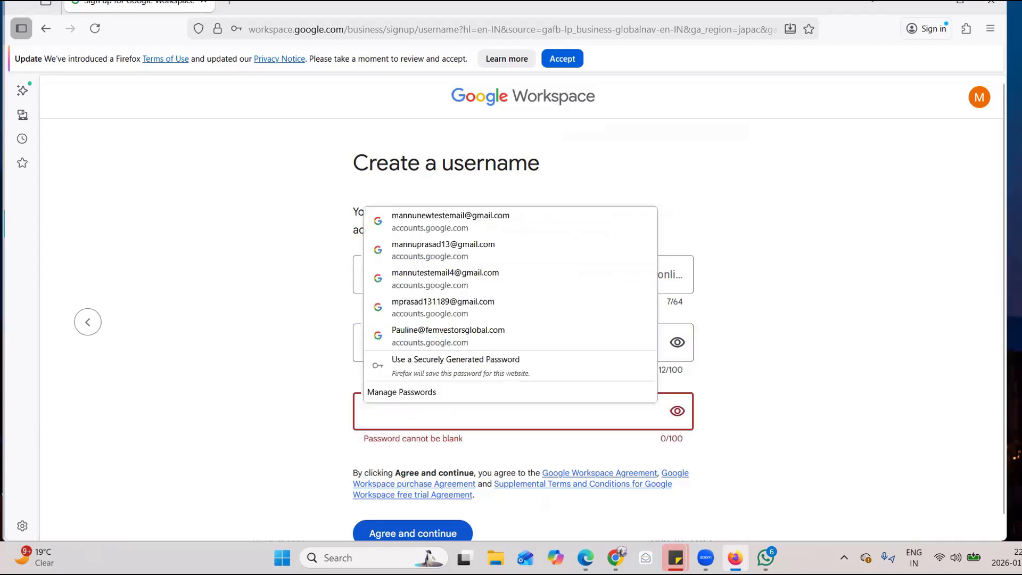
text(••••)
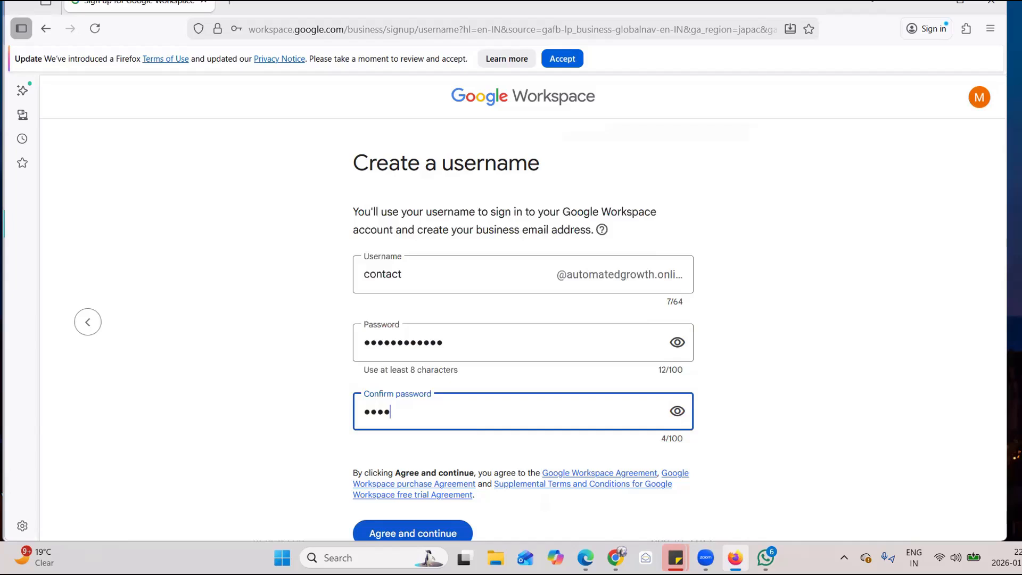
text(••••••••)
click(862, 370)
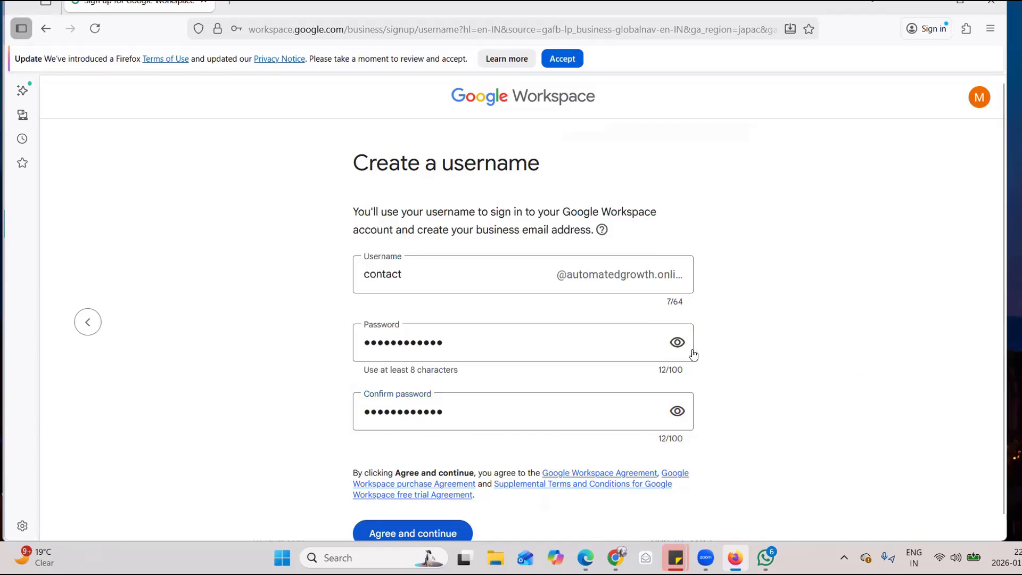
scroll(464, 514, down, 1)
click(424, 514)
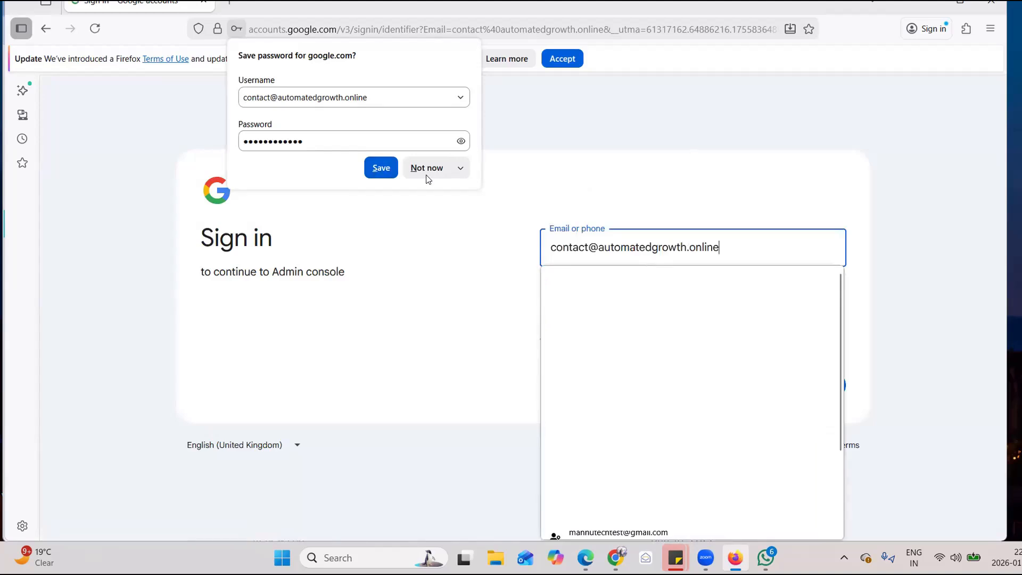
Save the login in Firefox, then sign in with the prefilled account and its password
click(592, 251)
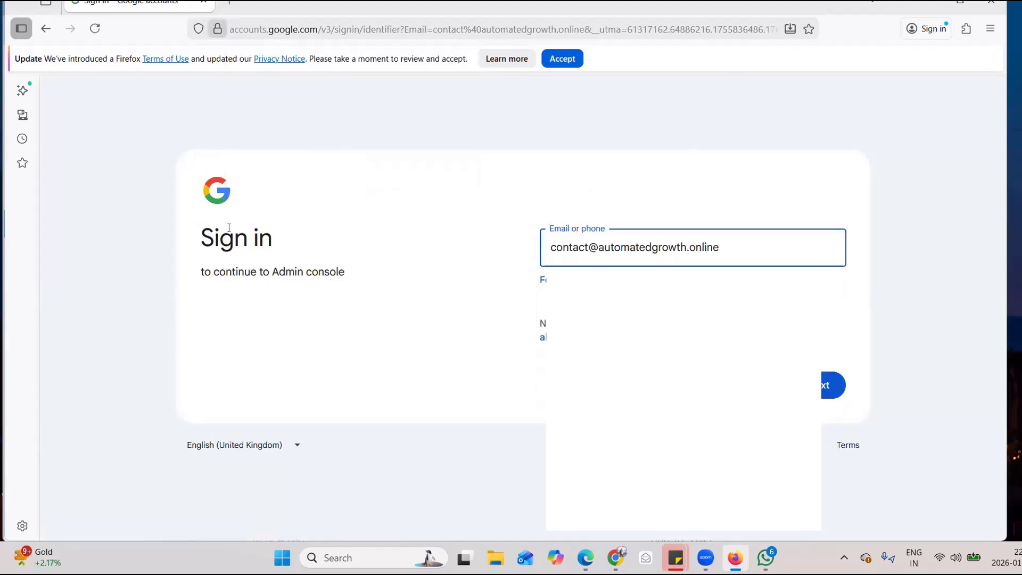
click(718, 200)
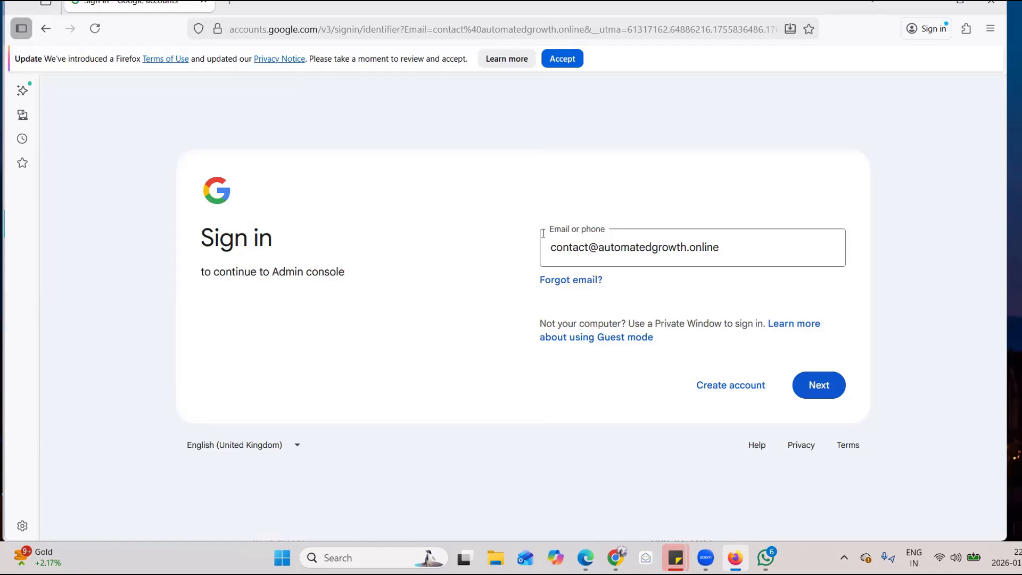
click(827, 392)
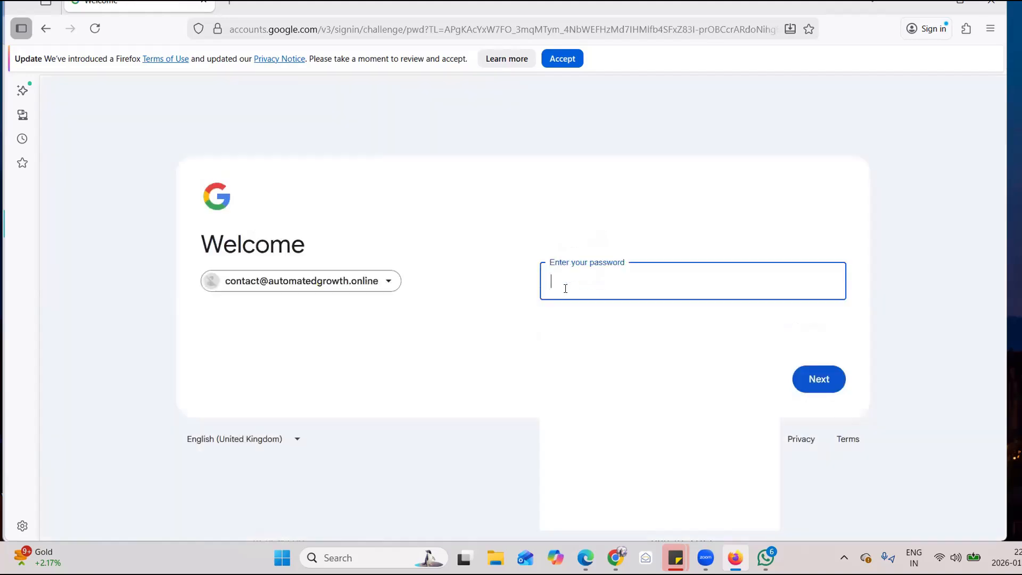
click(609, 282)
text(•)
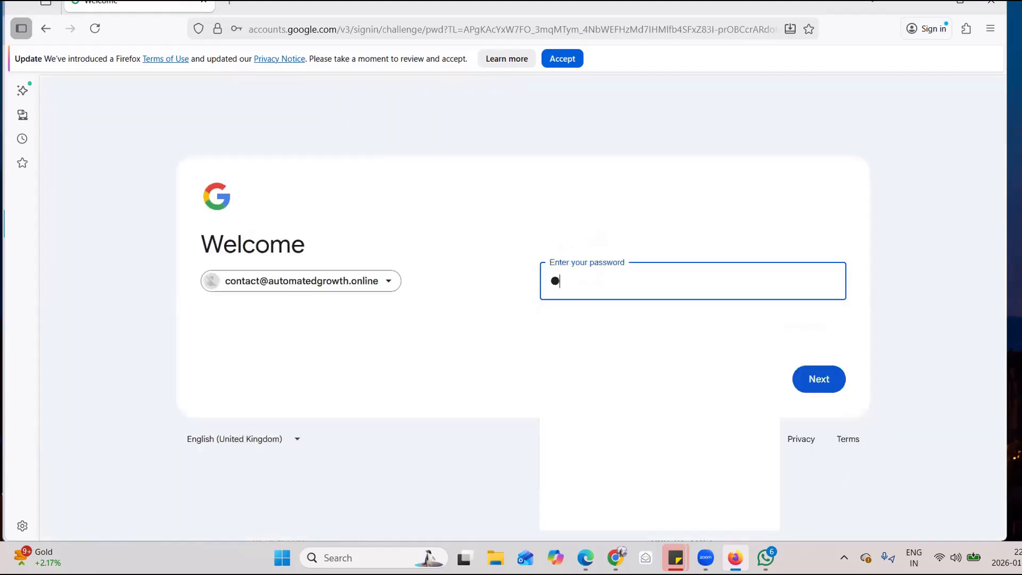
text(•••••••••••)
click(802, 393)
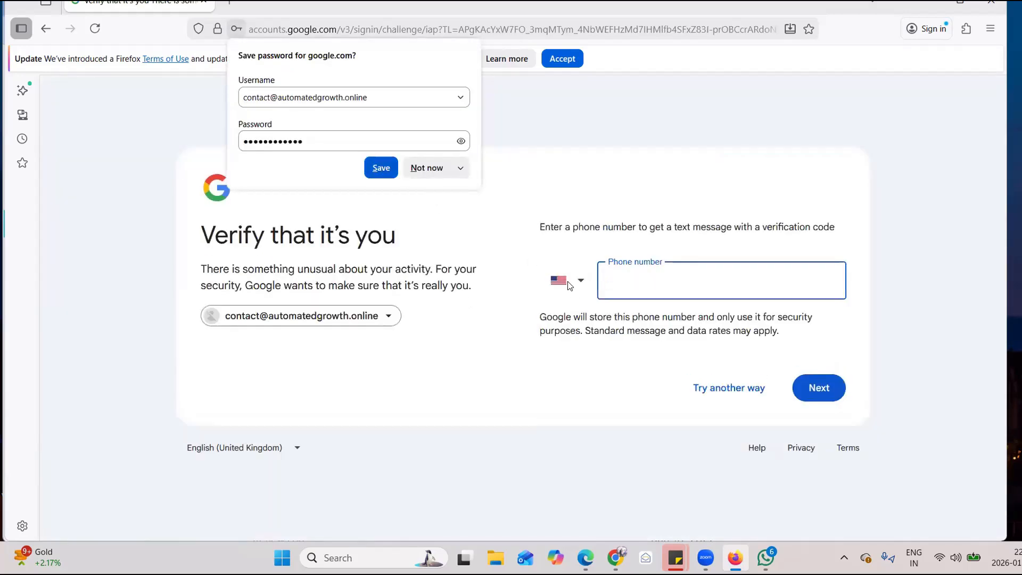
Save the sign-in password and pick India (+91) as the phone country
key(Return)
click(577, 282)
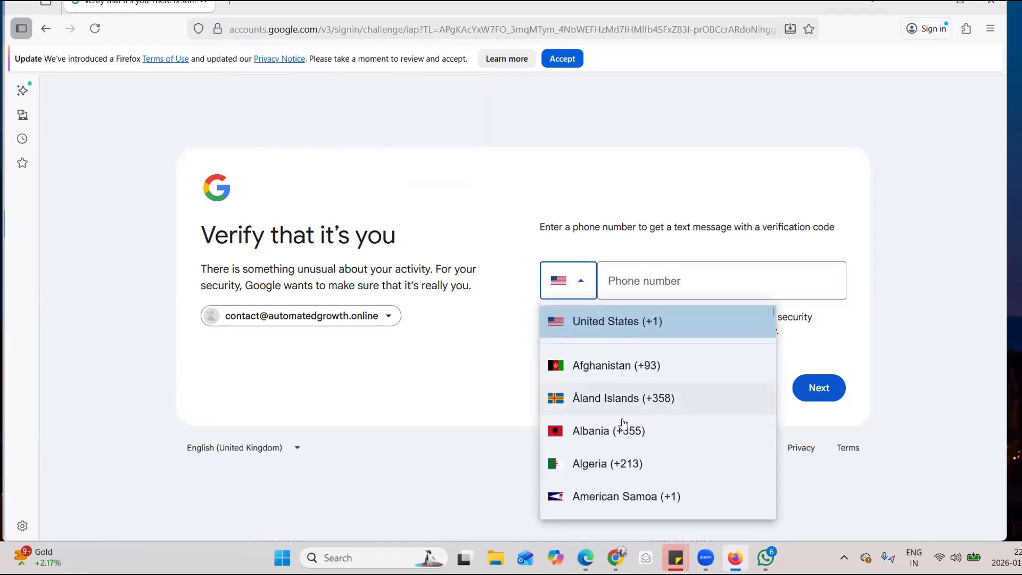
scroll(633, 432, down, 5)
scroll(636, 431, down, 5)
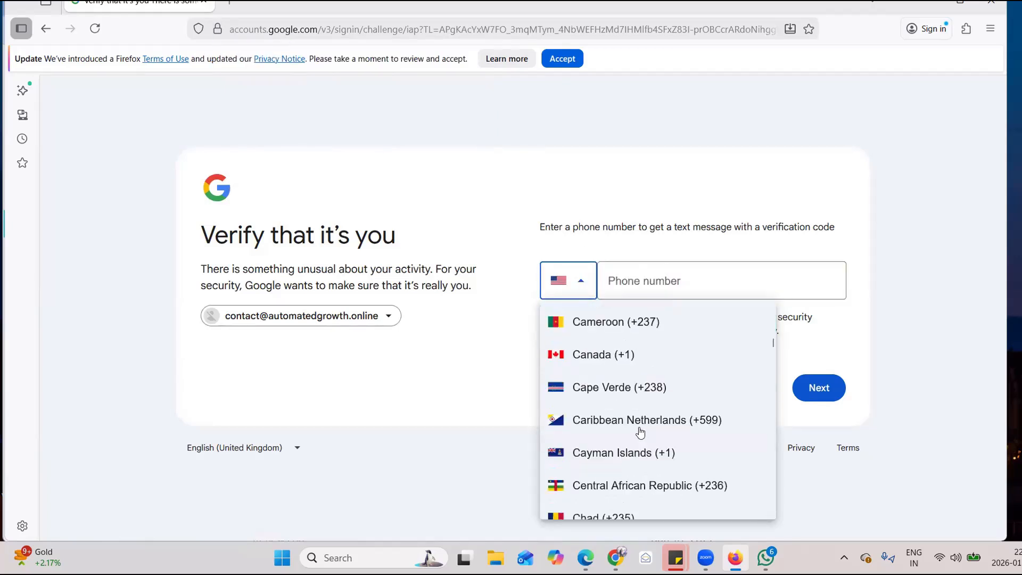
scroll(638, 430, down, 5)
scroll(638, 430, down, 5)
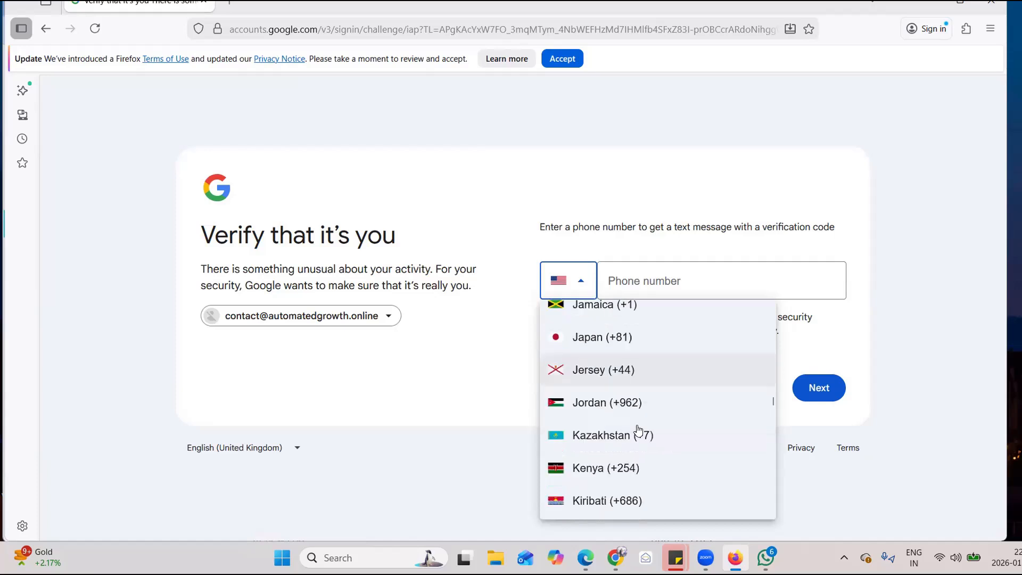
scroll(638, 430, up, 5)
scroll(638, 430, down, 2)
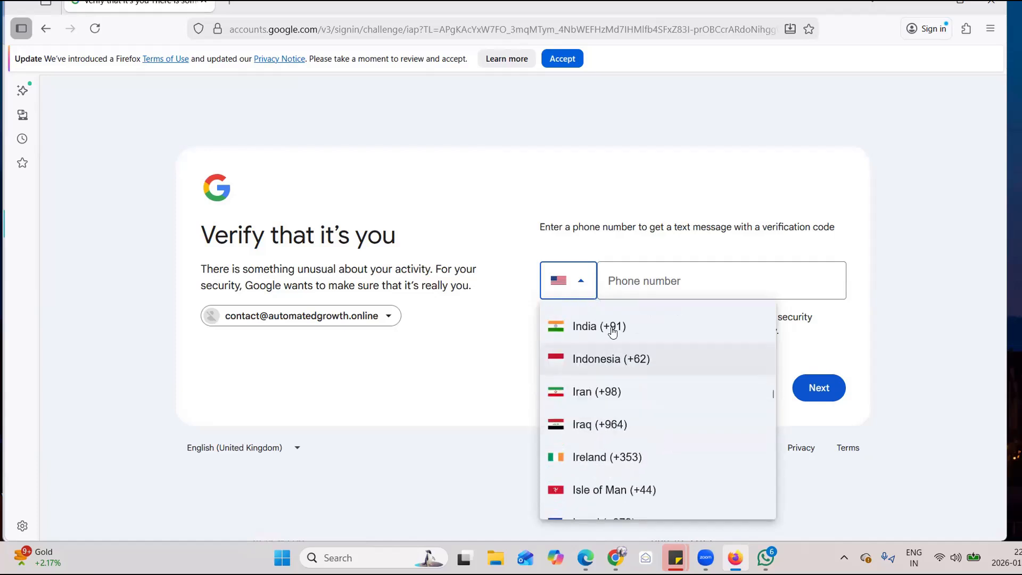
click(731, 340)
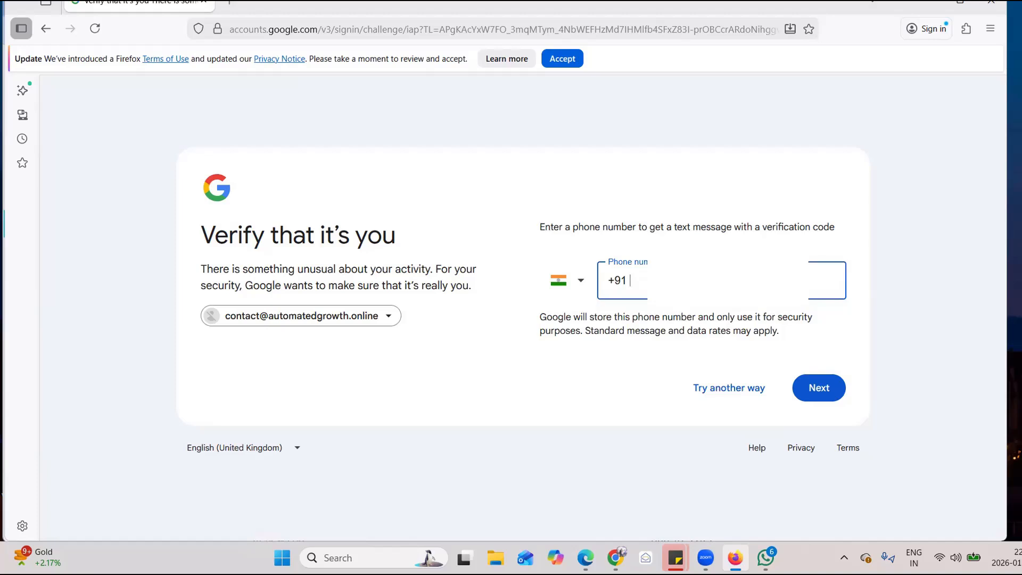
Enter the mobile number, then submit the six-digit code texted to it
text(899)
click(815, 387)
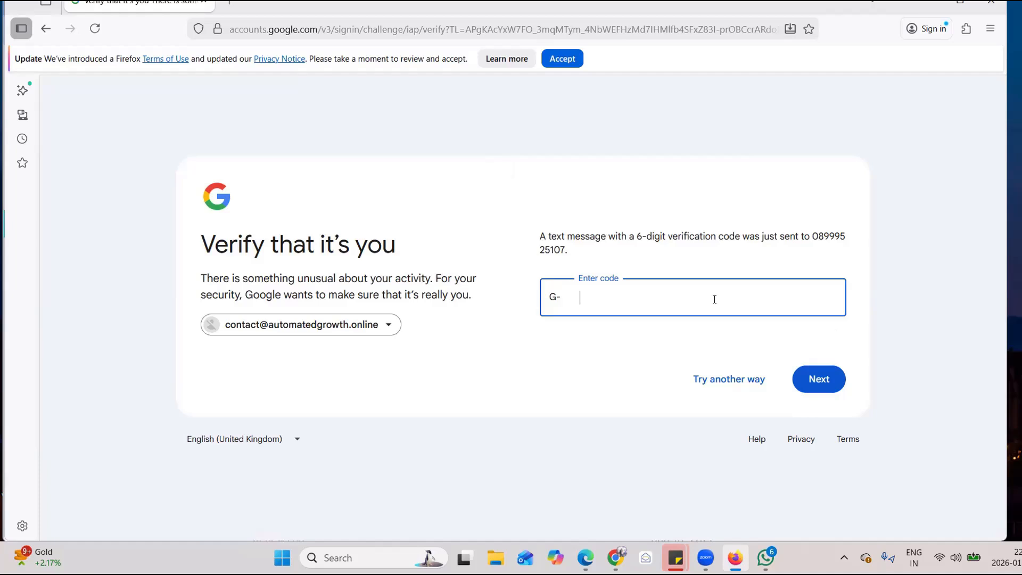
click(821, 378)
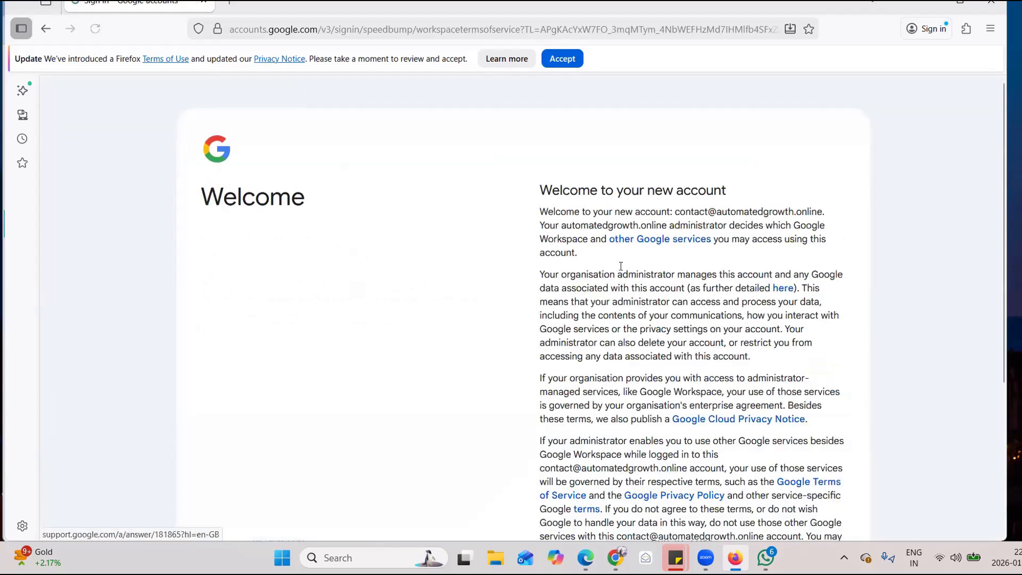
Scroll through the Welcome account terms and accept them with 'I understand'
scroll(621, 266, down, 4)
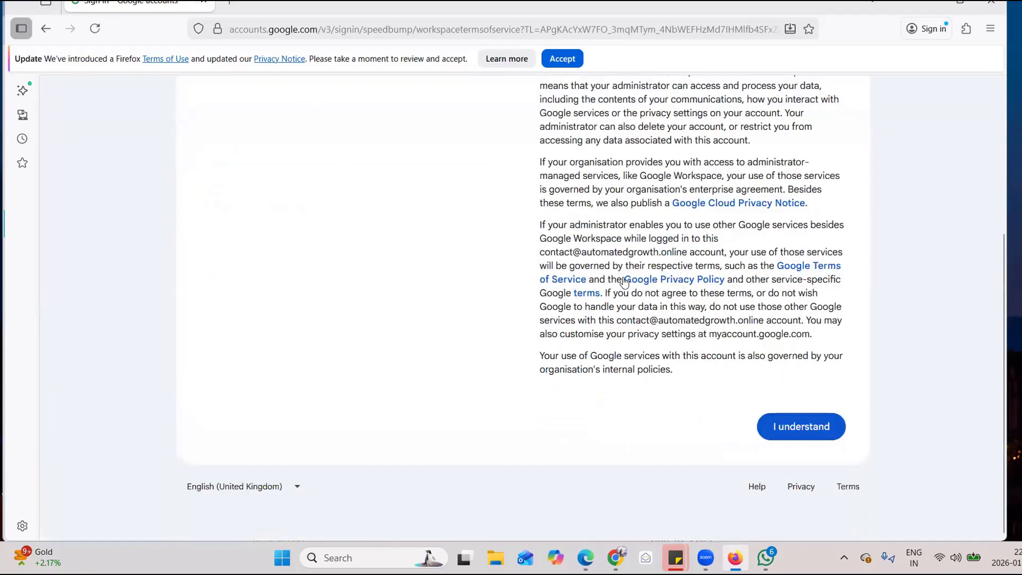
click(792, 436)
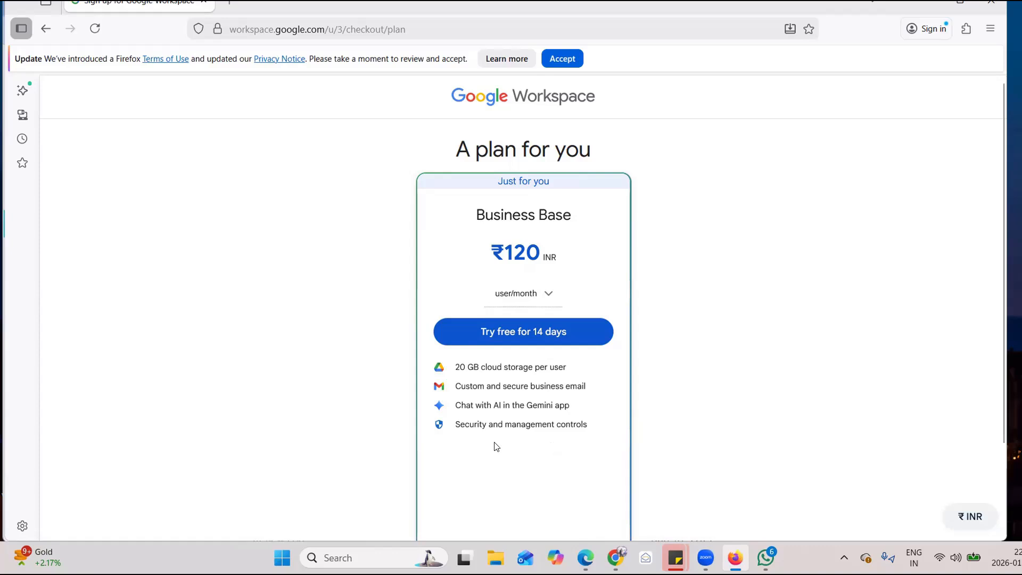
Compare Business Starter, Business Standard and Business Base side by side, checking Starter's video meeting limits
scroll(547, 439, down, 1)
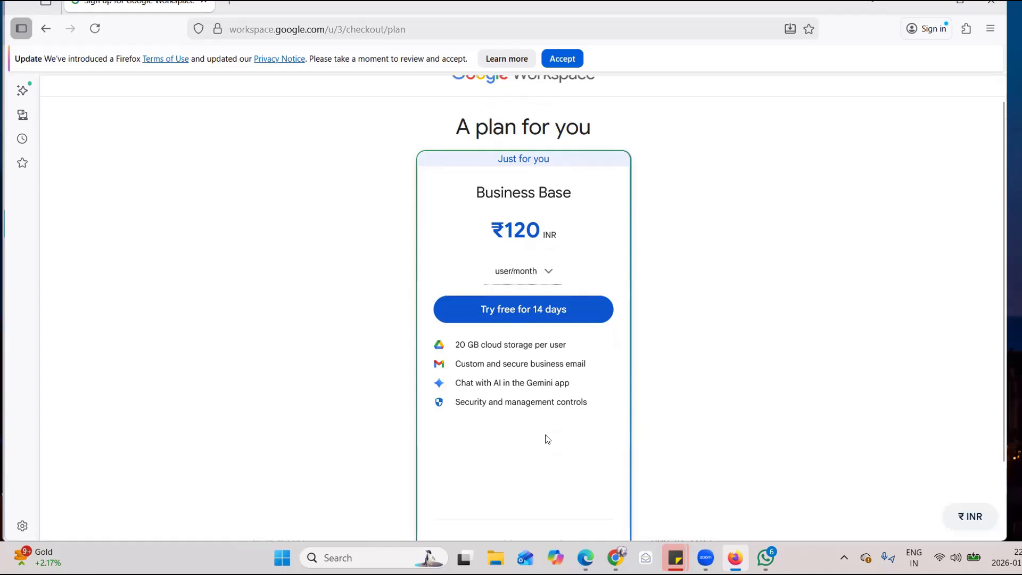
scroll(508, 500, down, 2)
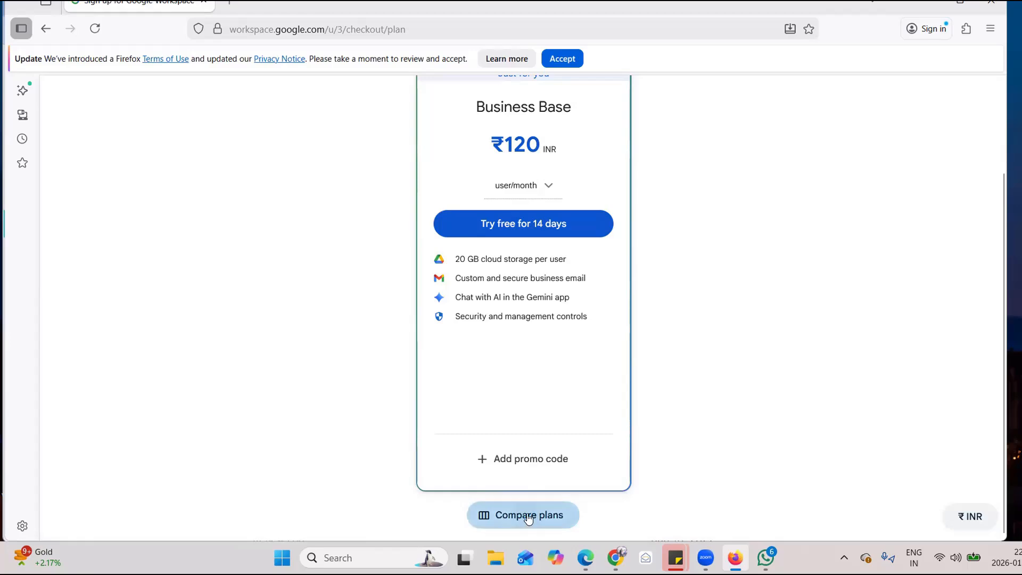
click(527, 520)
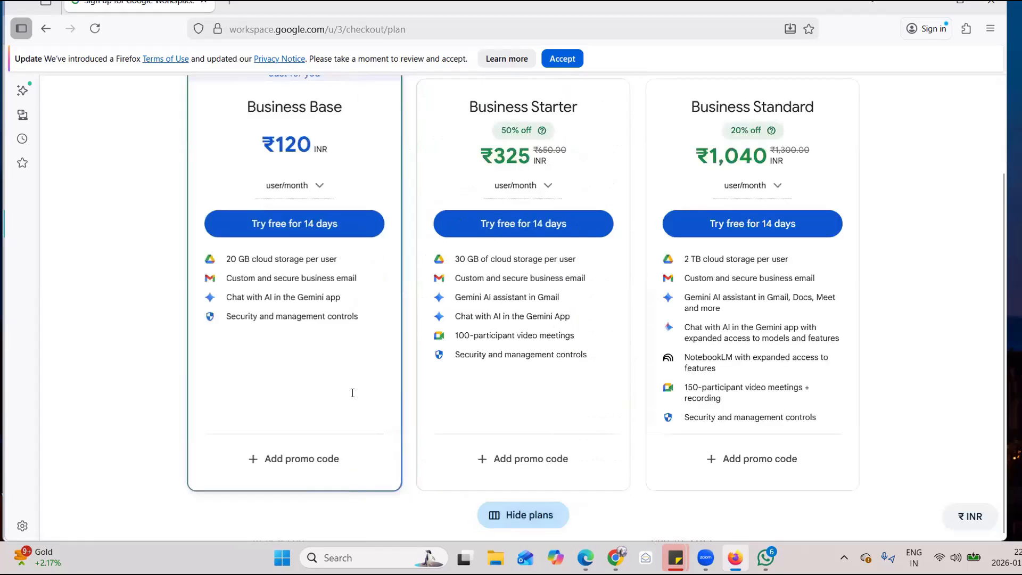
scroll(413, 335, up, 2)
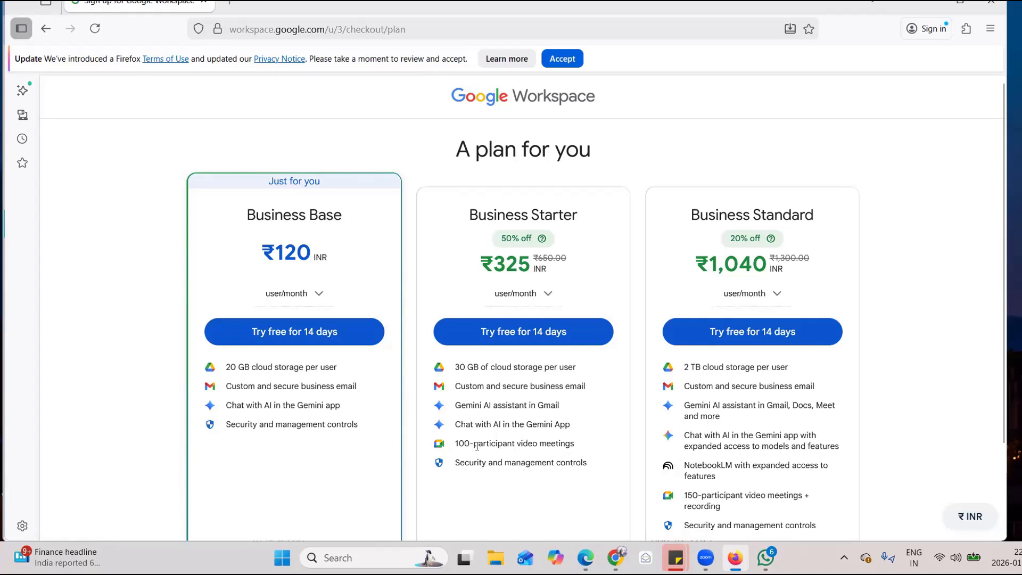
drag(580, 447, 459, 445)
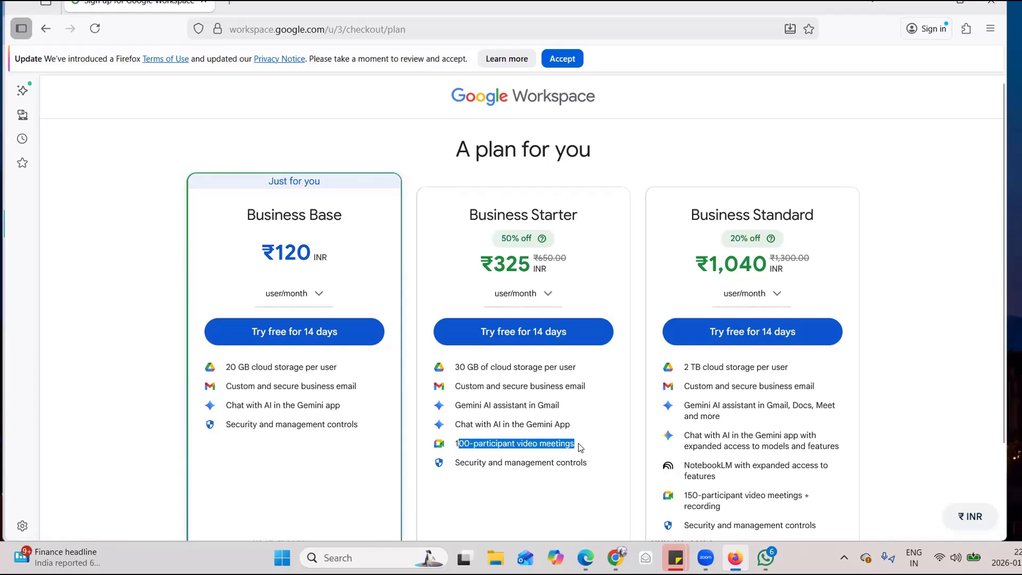
click(484, 432)
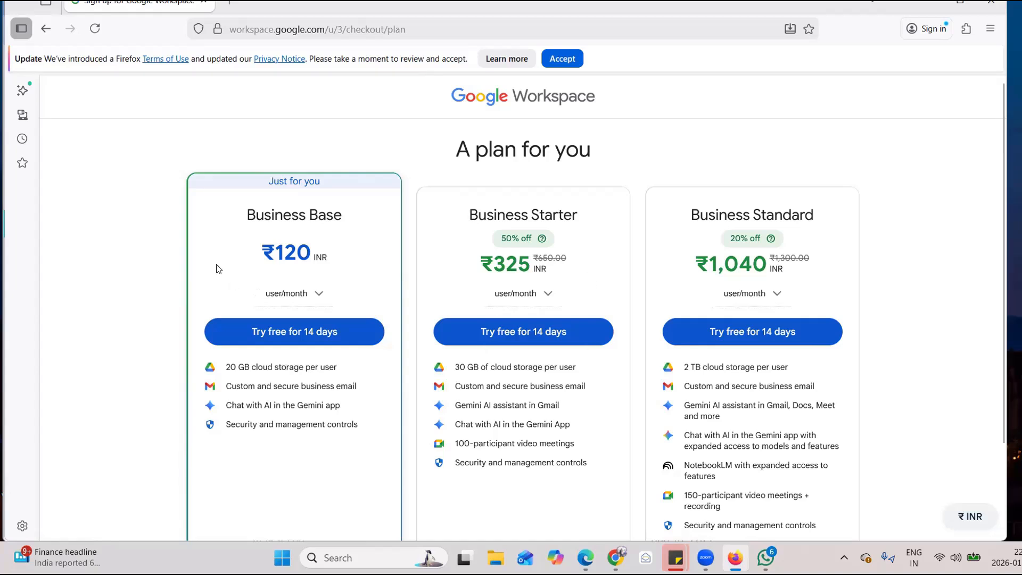
scroll(352, 335, down, 1)
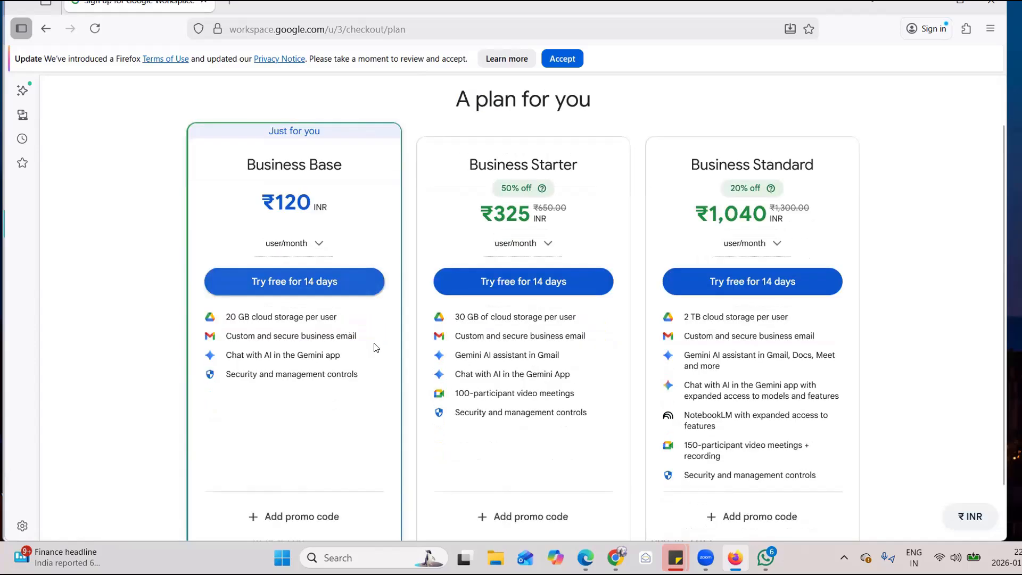
scroll(303, 228, down, 1)
Start the Business Base 14-day free trial and enter 'Sector' as the contact street address
click(444, 225)
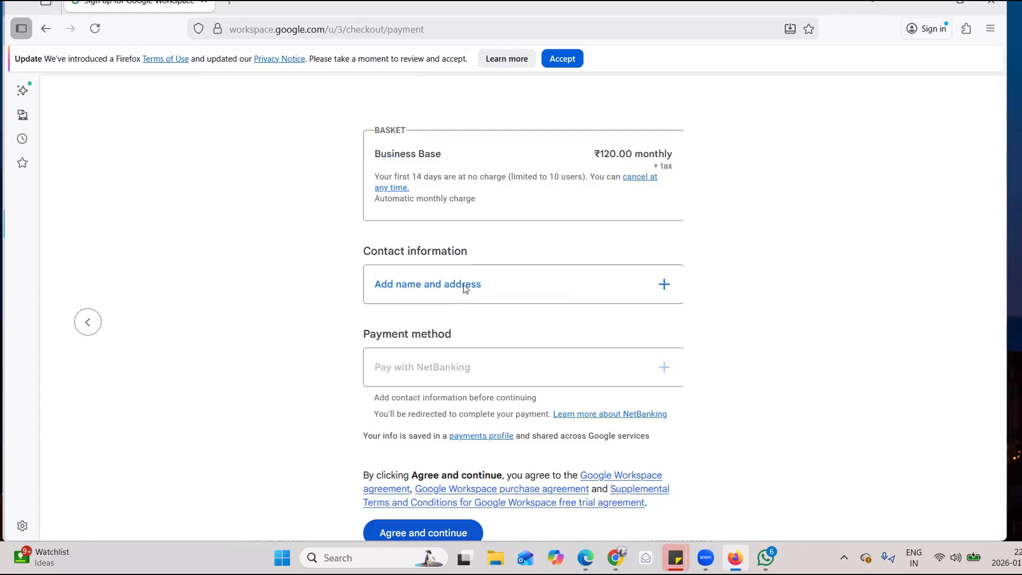
click(401, 288)
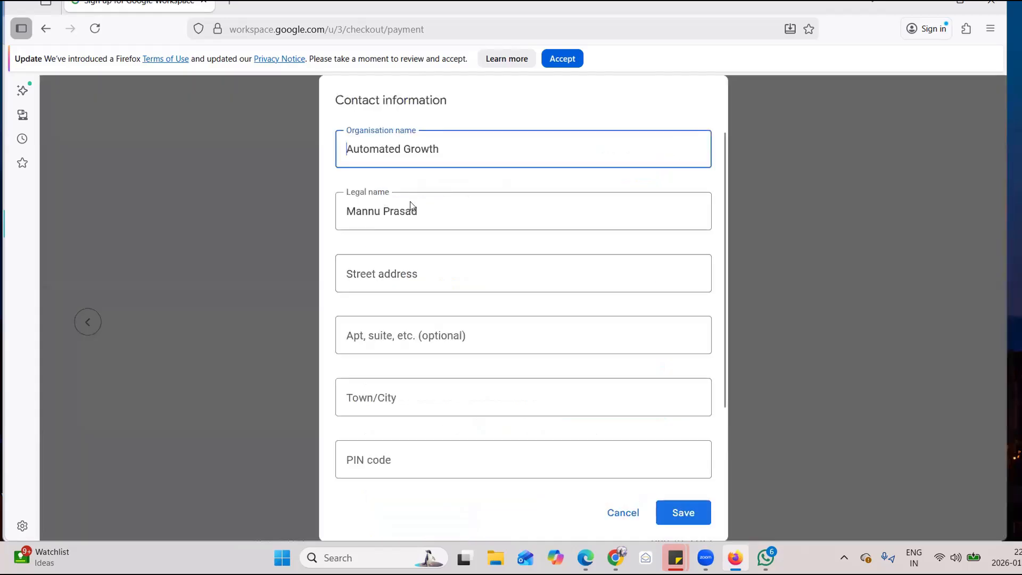
click(422, 280)
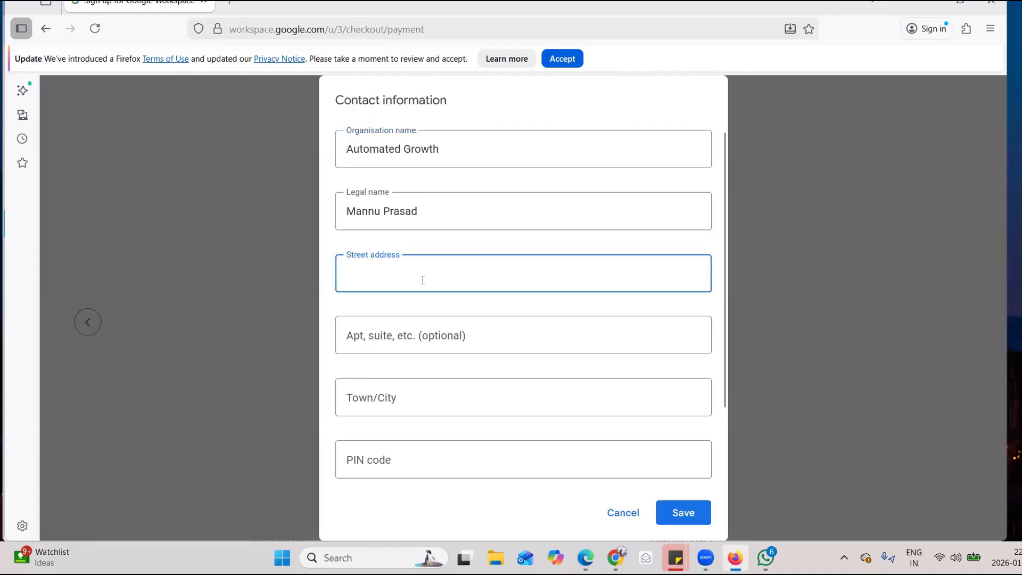
text(Sector)
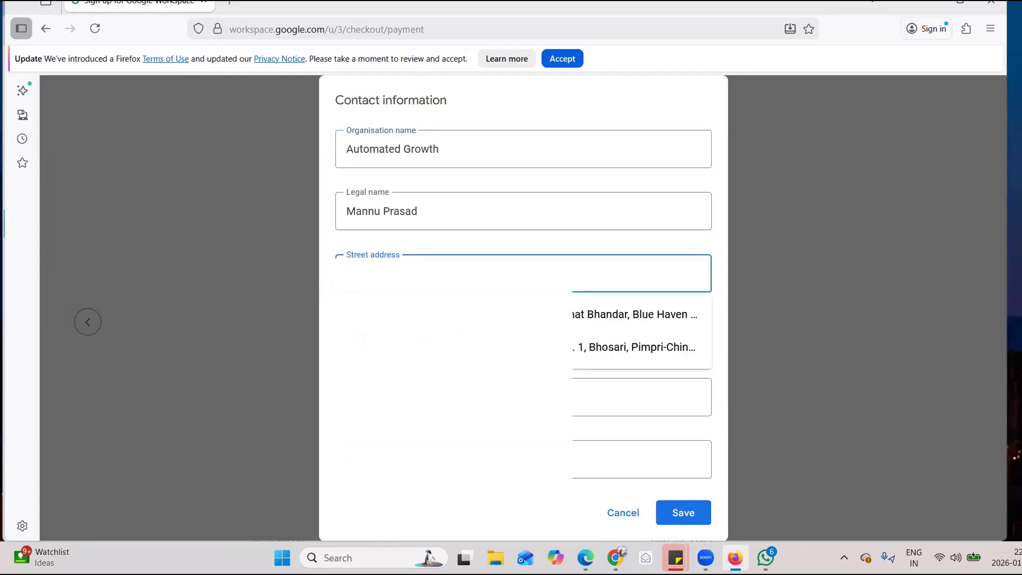
click(580, 397)
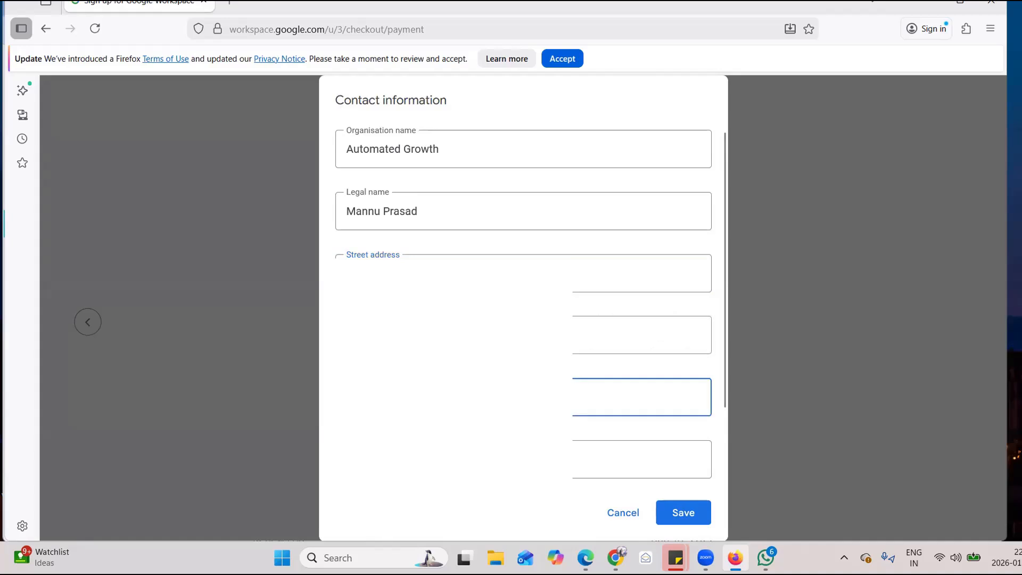
key(Tab)
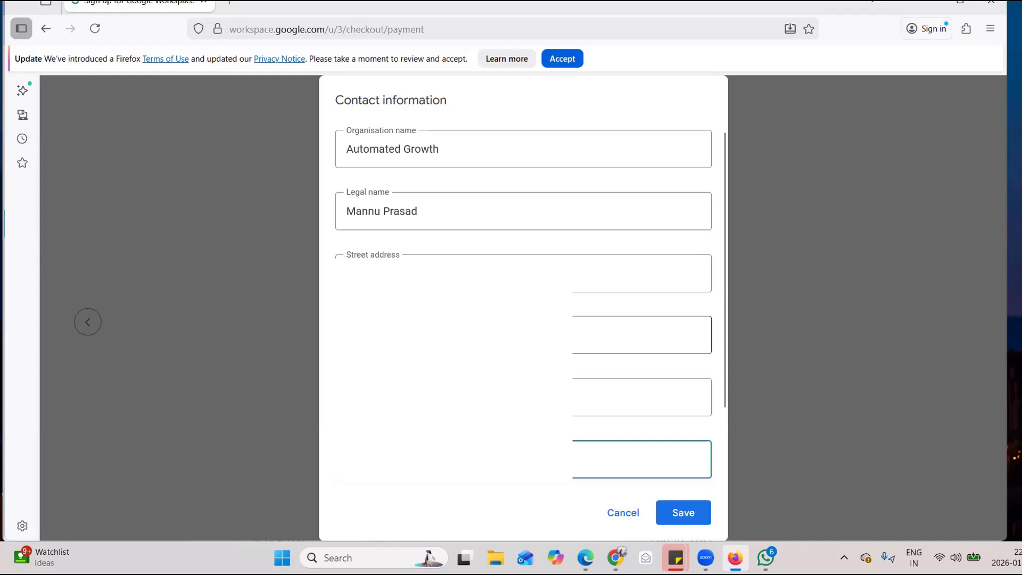
key(Tab)
Choose the organisation's state from the list and save the contact information
key(Down)
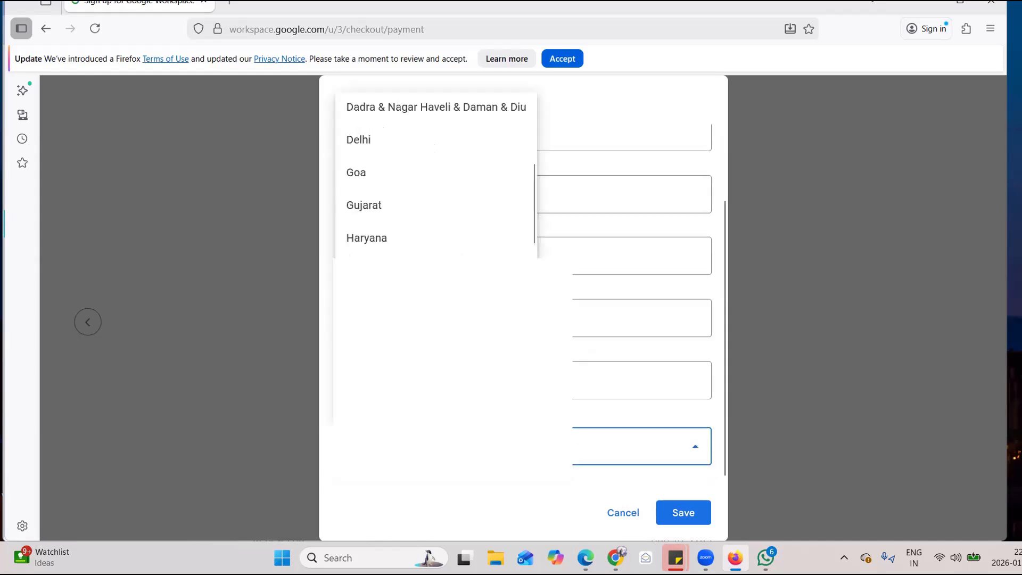
scroll(436, 255, down, 2)
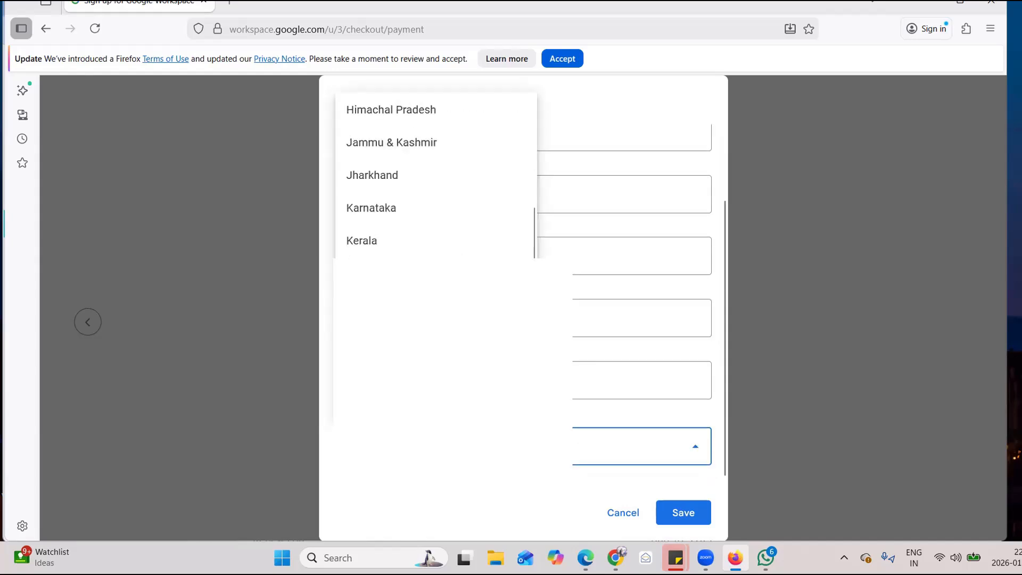
scroll(437, 175, down, 3)
scroll(436, 175, up, 2)
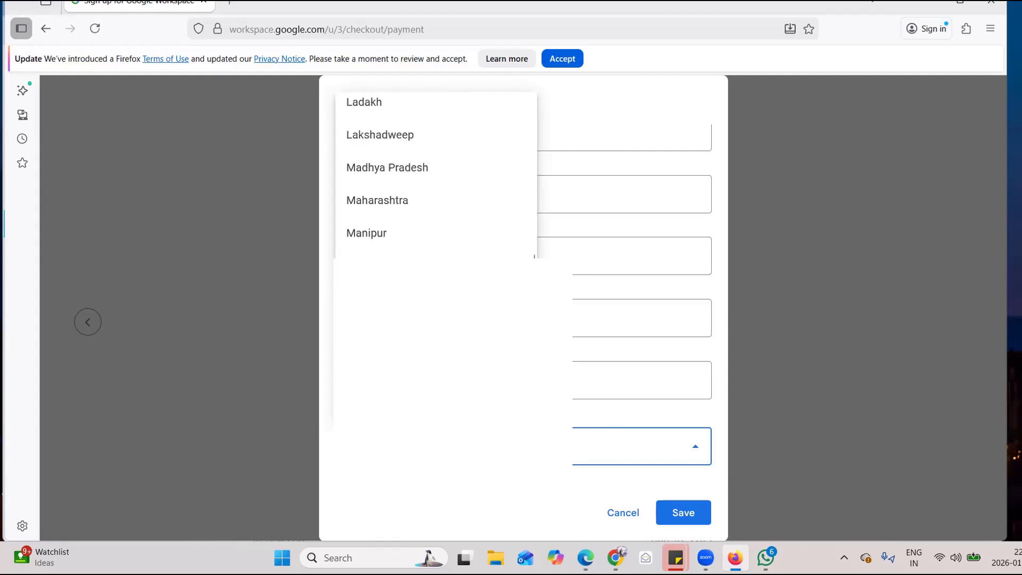
scroll(436, 176, down, 4)
click(641, 494)
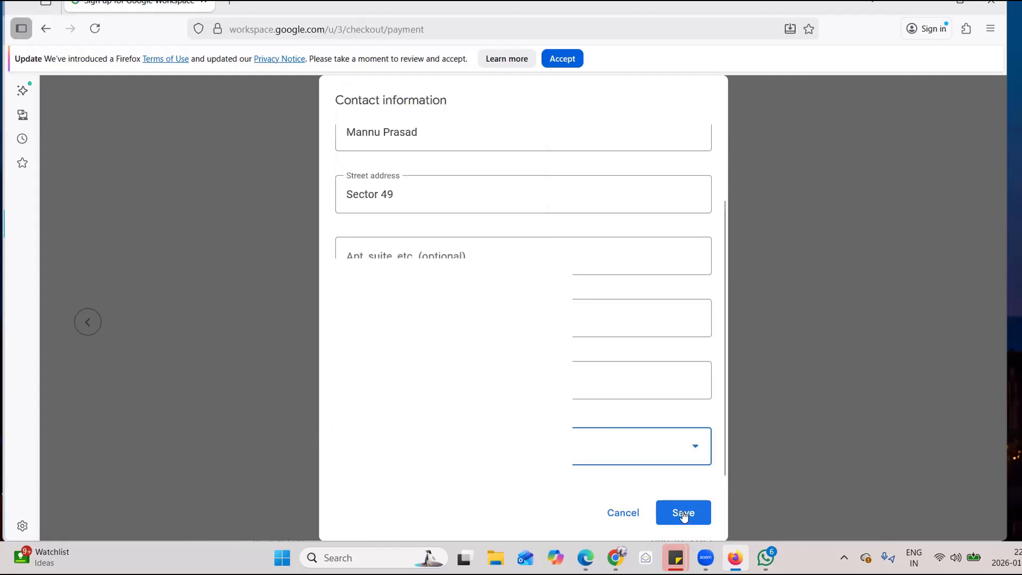
click(679, 512)
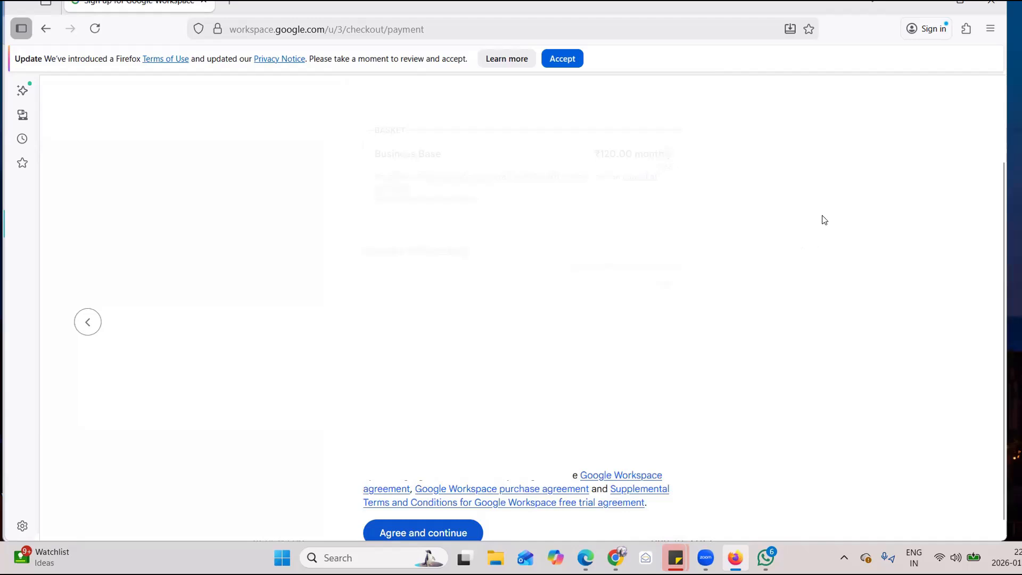
Review the checkout's one-off ₹500 prepayment requirement notice
scroll(584, 319, down, 2)
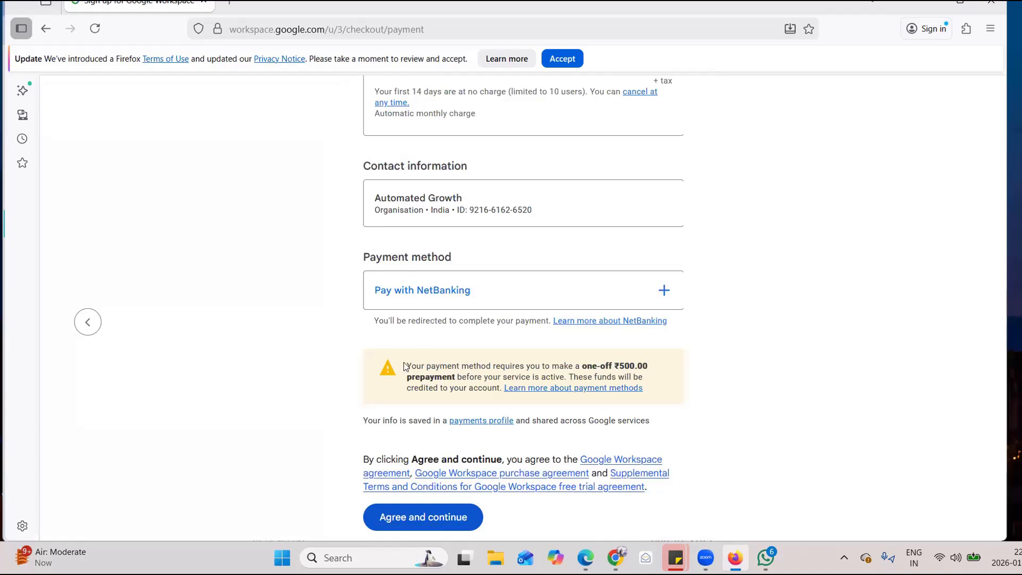
drag(407, 366, 545, 367)
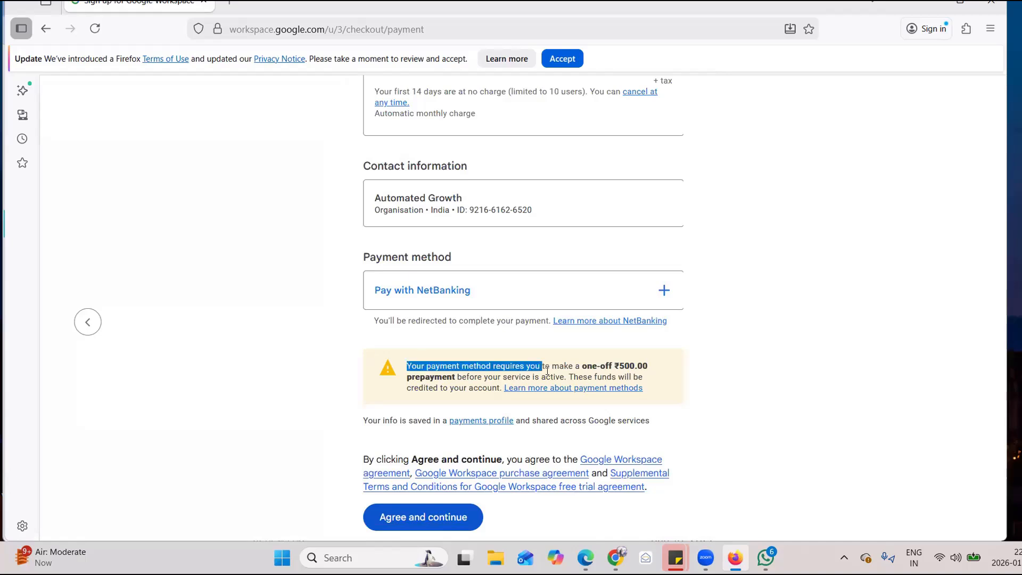
click(590, 377)
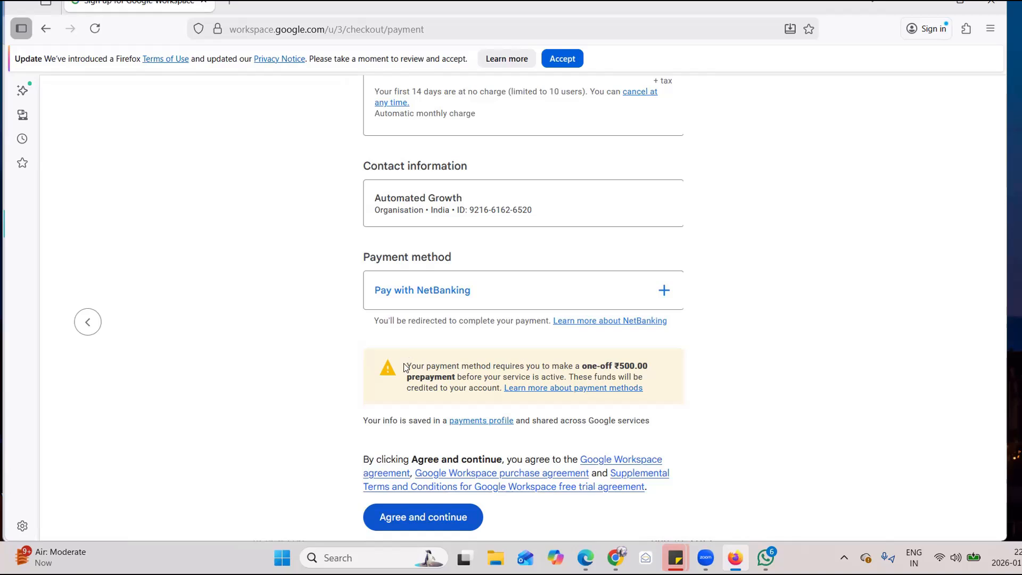
drag(431, 366, 654, 371)
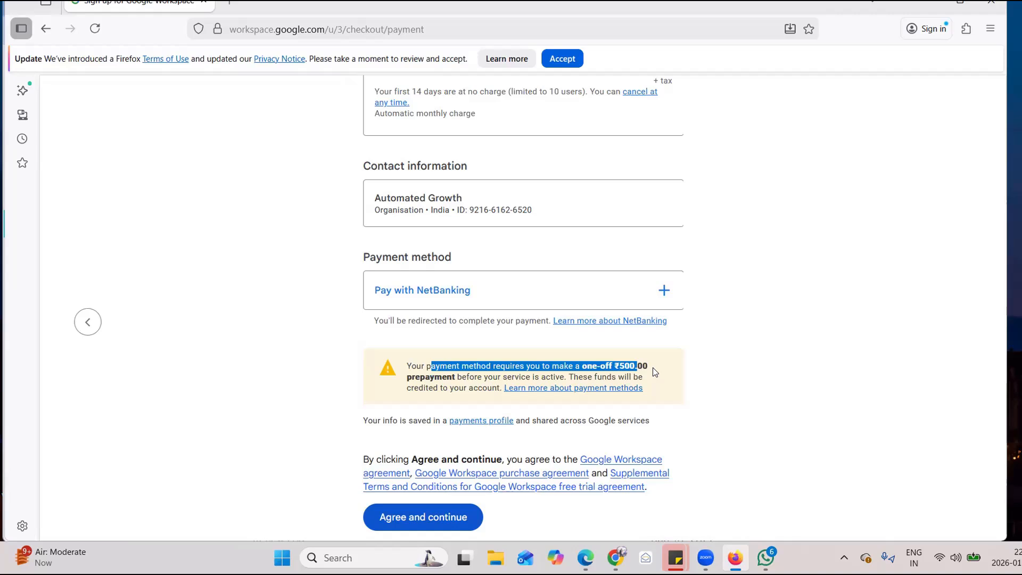
click(655, 372)
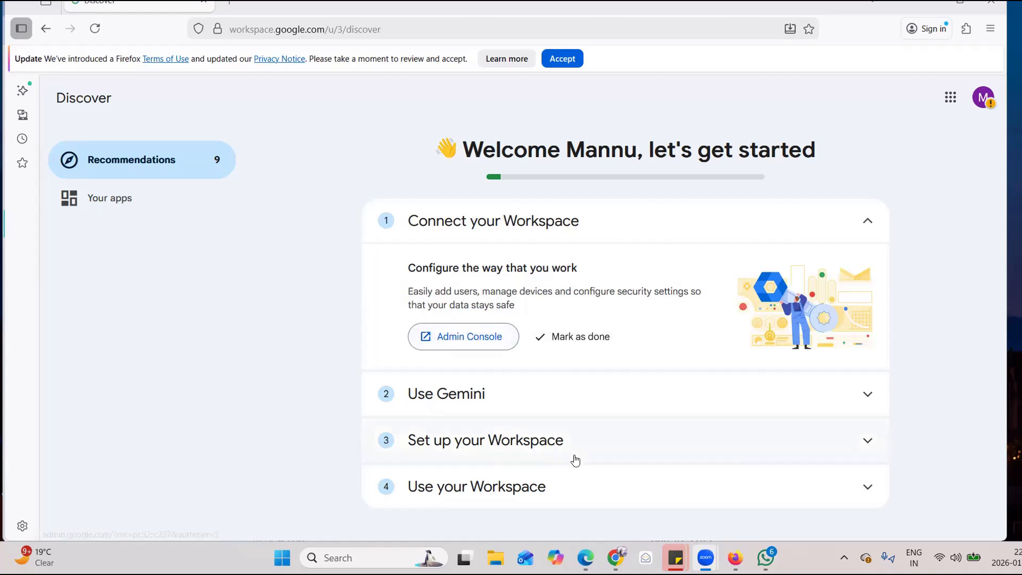
Expand Set up your Workspace and Use your Workspace, then review the listed recommendations
click(595, 438)
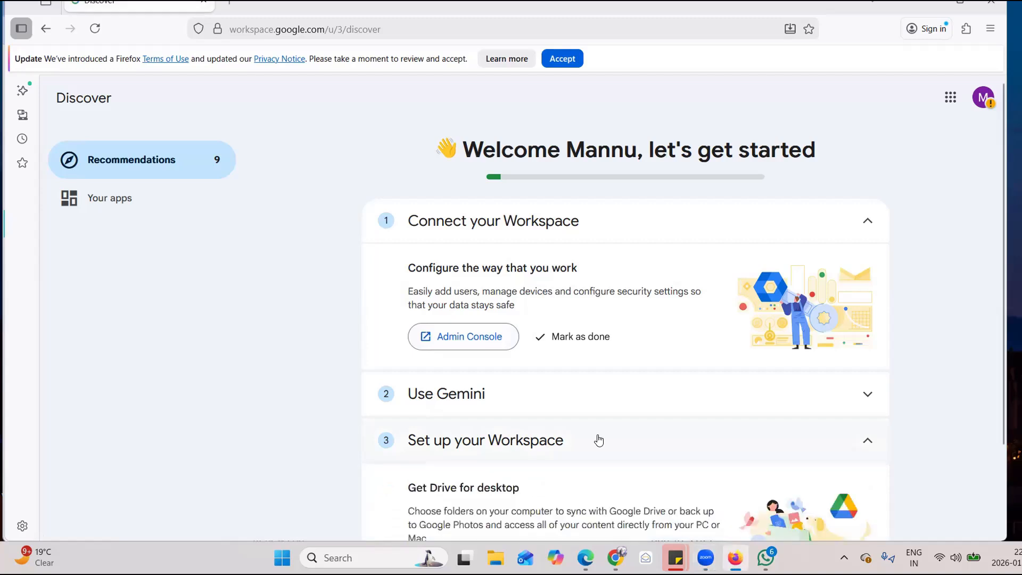
scroll(433, 376, down, 2)
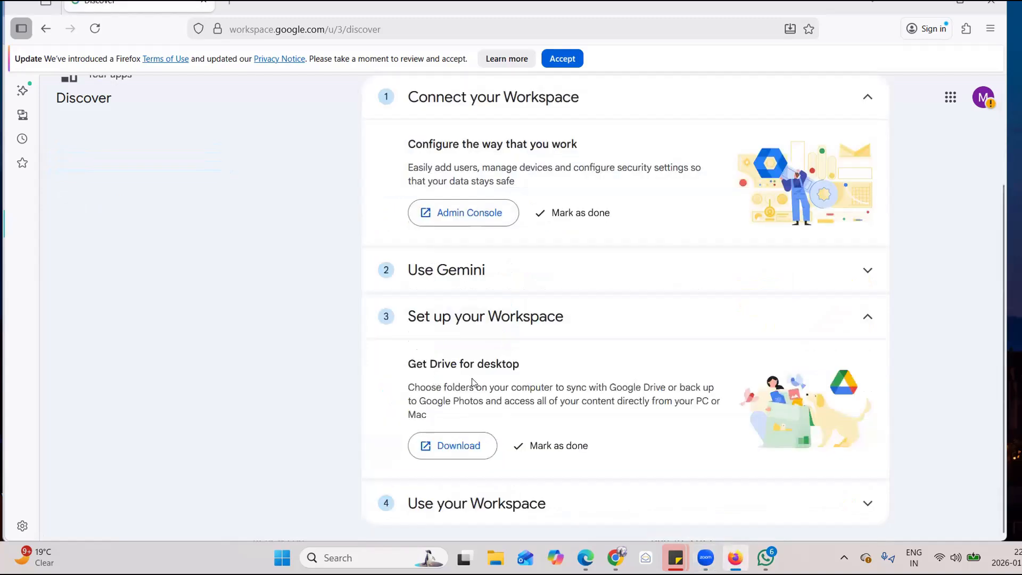
click(527, 510)
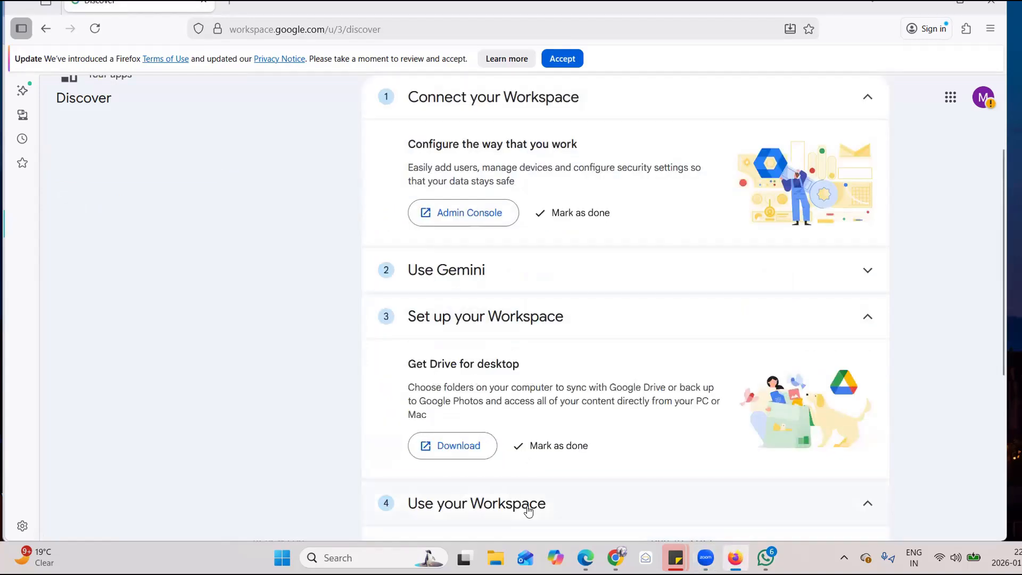
scroll(598, 415, down, 6)
scroll(594, 414, down, 6)
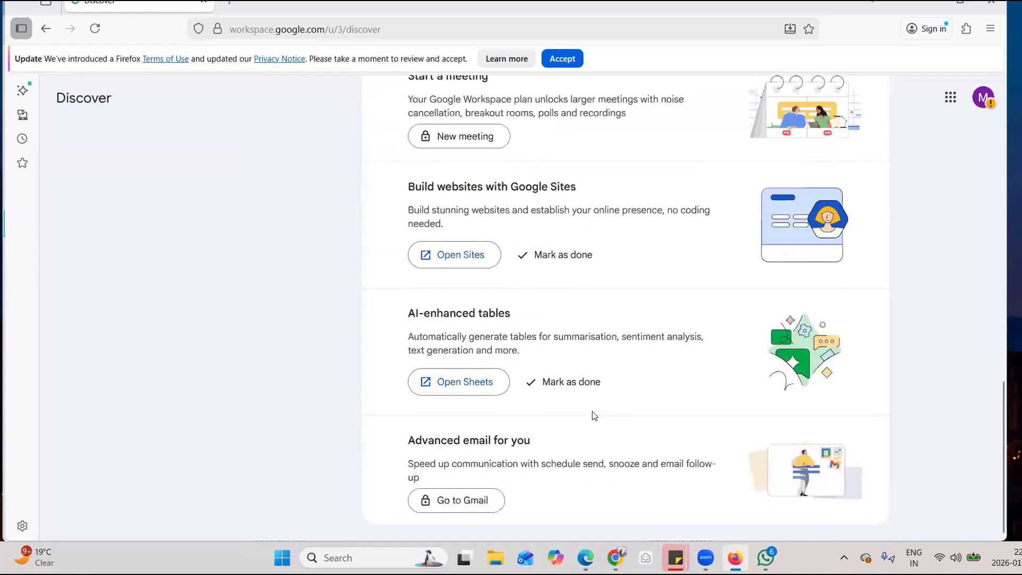
scroll(585, 410, up, 20)
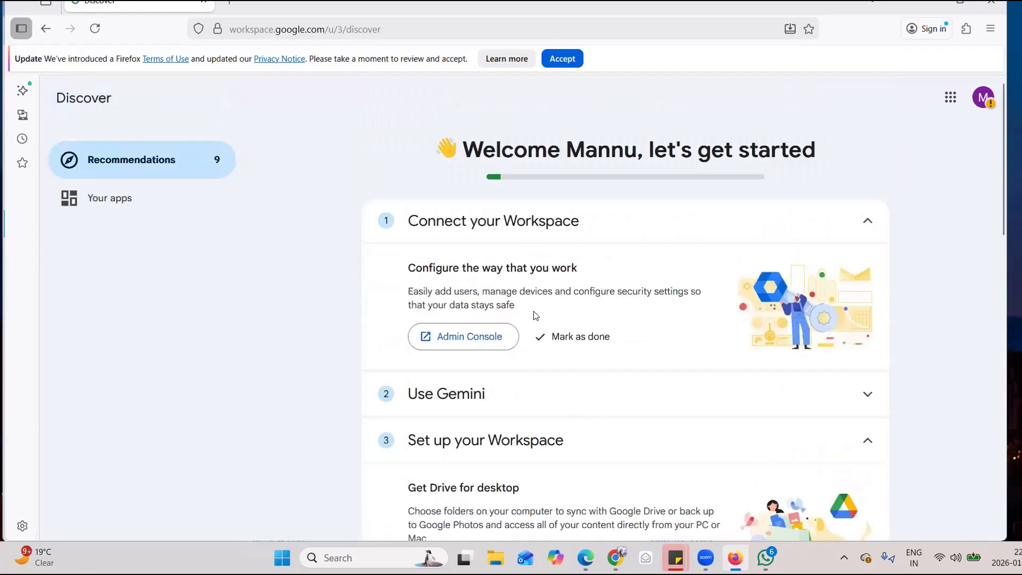
Open the Automated Growth Admin console at admin.google.com in a new tab
click(474, 333)
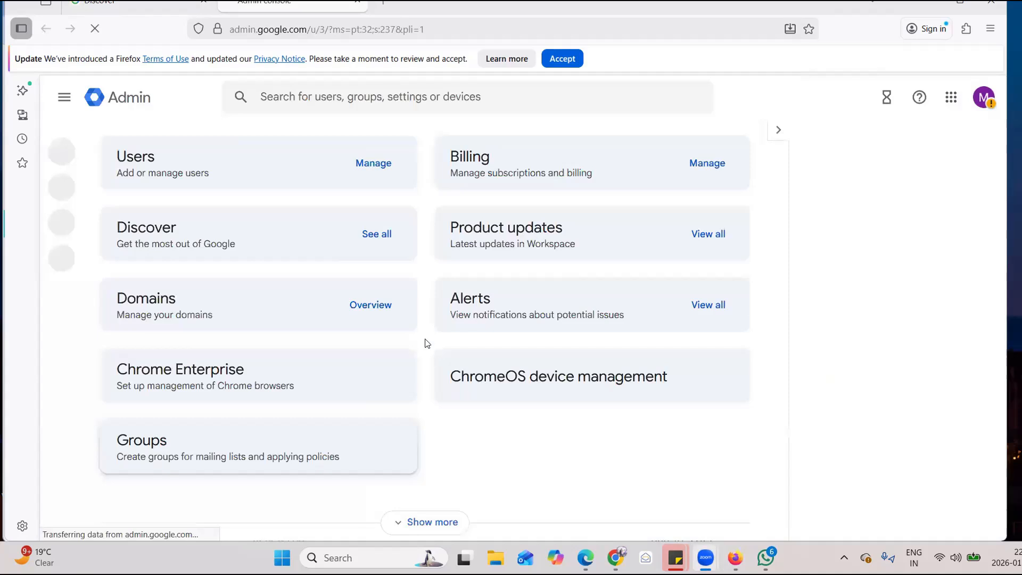
click(381, 167)
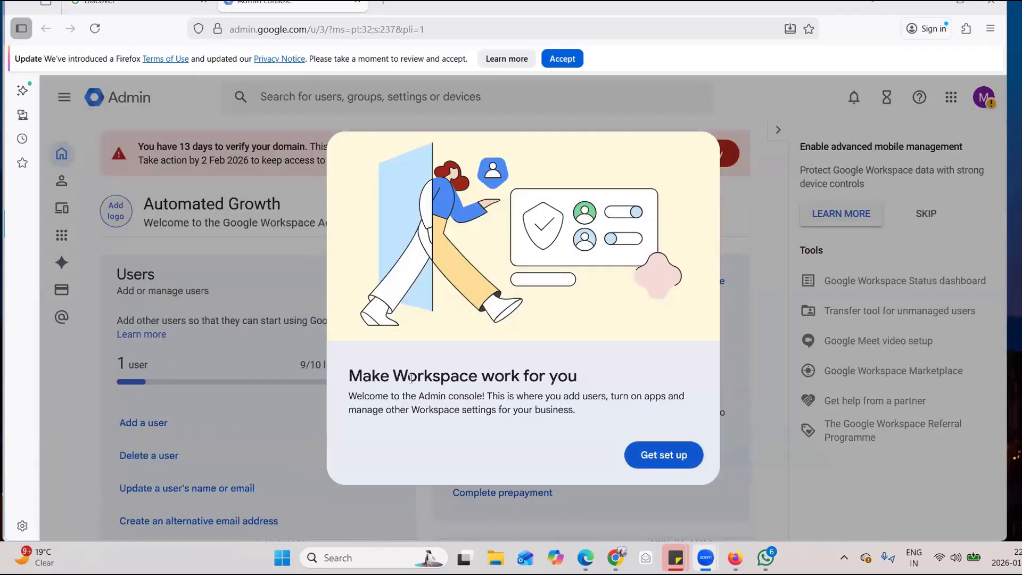
Close the welcome dialog and read the warning to verify automatedgrowth.online by 2 Feb 2026
click(664, 455)
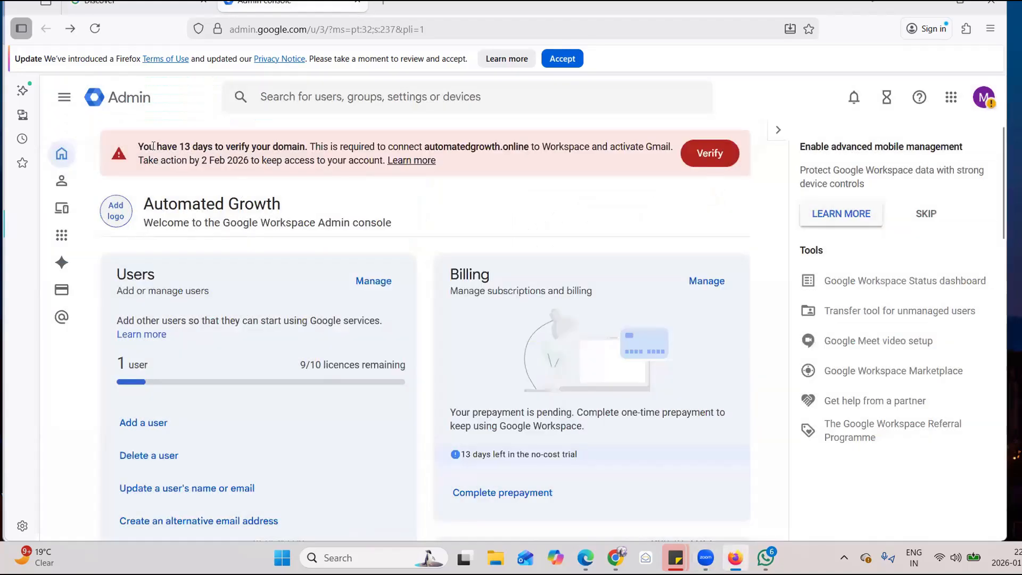
drag(142, 146, 399, 147)
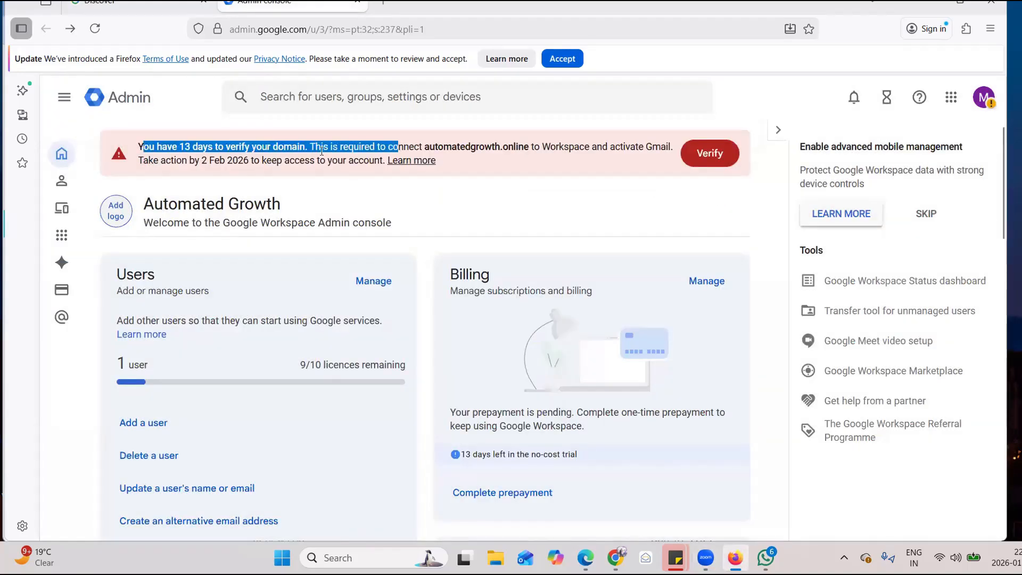
click(385, 160)
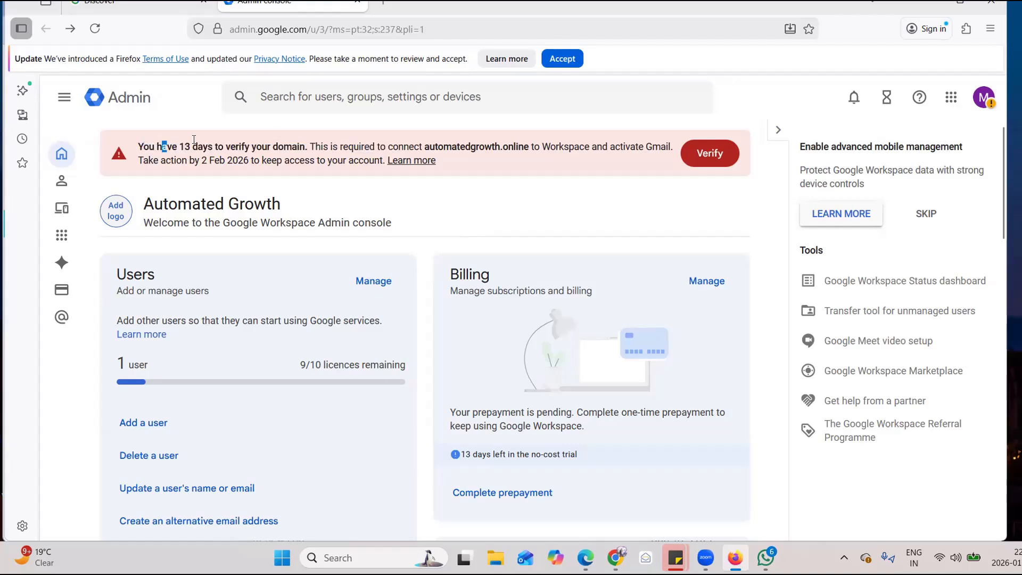
drag(162, 147, 333, 147)
click(213, 139)
drag(585, 154, 478, 151)
click(594, 155)
drag(262, 161, 166, 160)
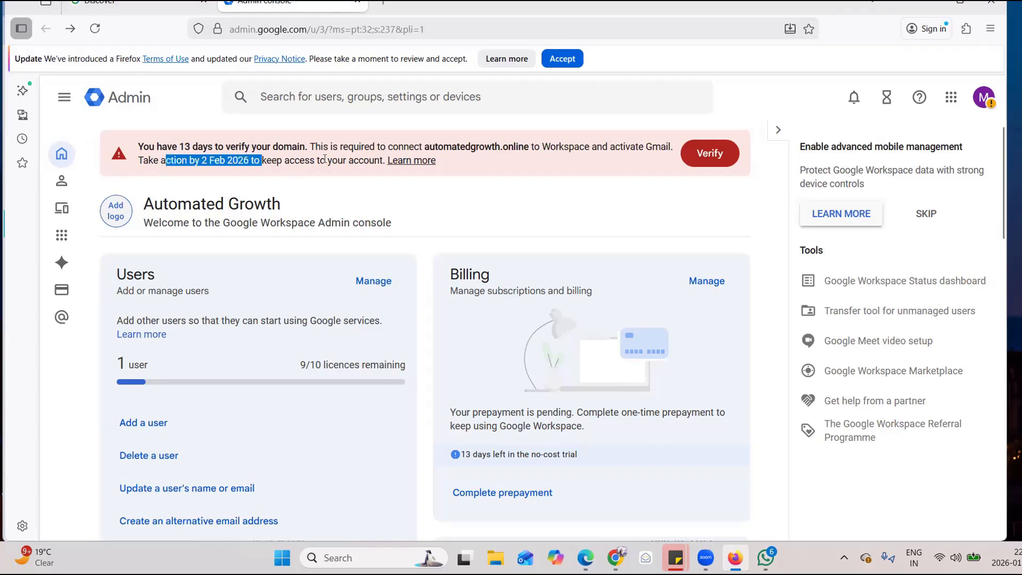
click(510, 208)
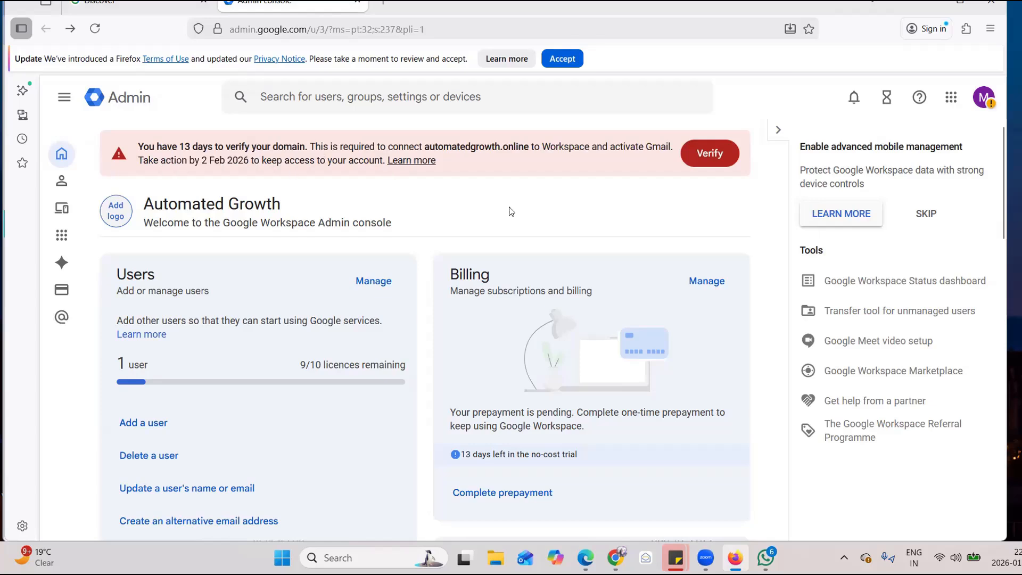
Begin verifying automatedgrowth.online from the red banner's Verify link
click(709, 154)
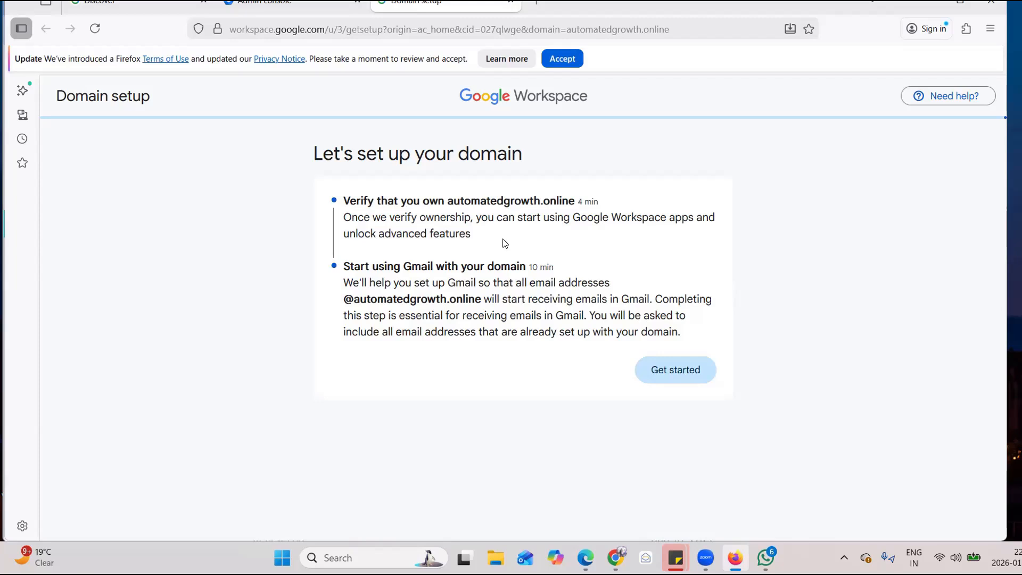
Begin domain setup, read the DNS authorisation notes, and switch to manual verification
click(669, 374)
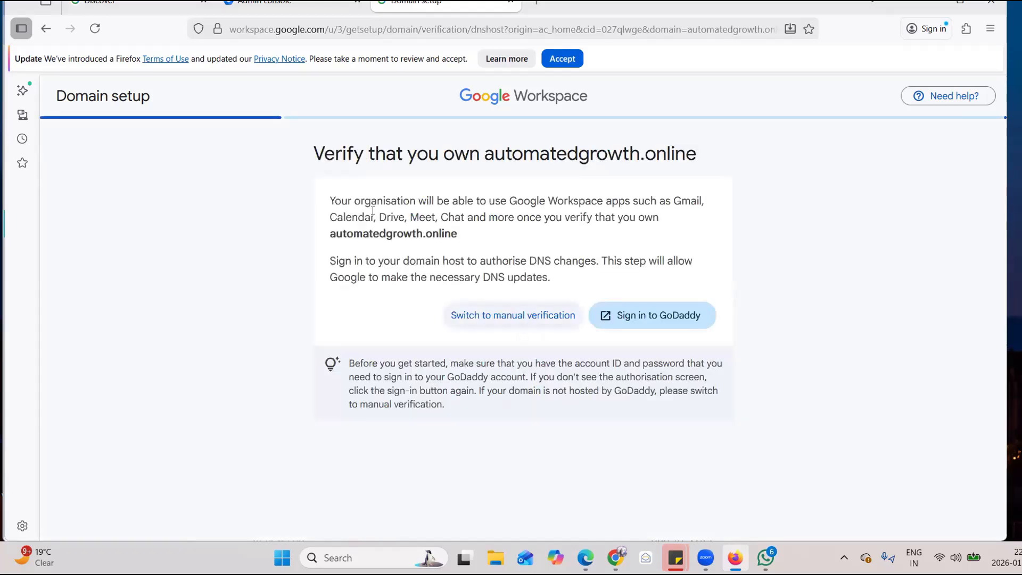
drag(731, 158, 335, 158)
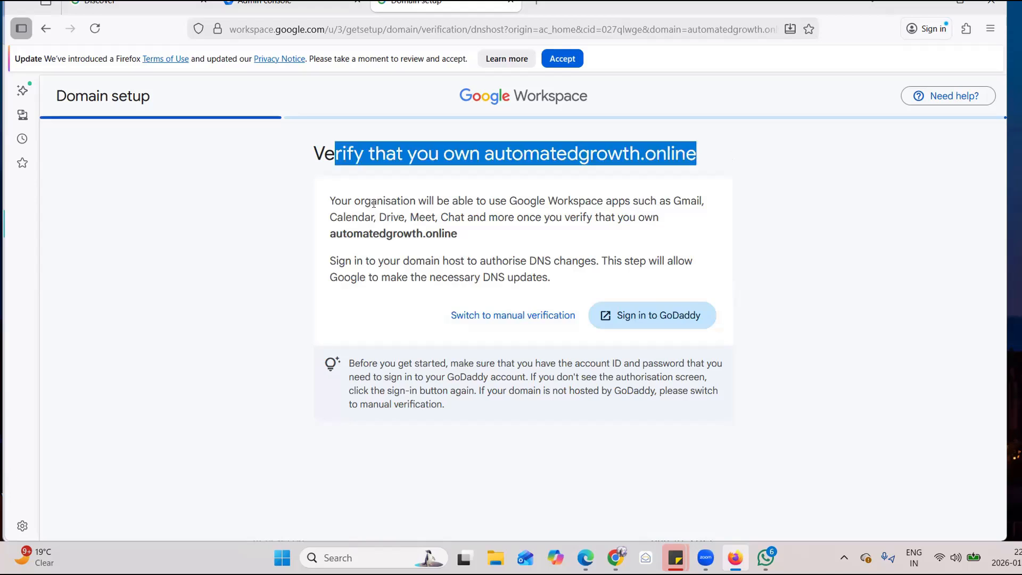
drag(368, 202, 482, 201)
drag(565, 202, 650, 215)
click(430, 214)
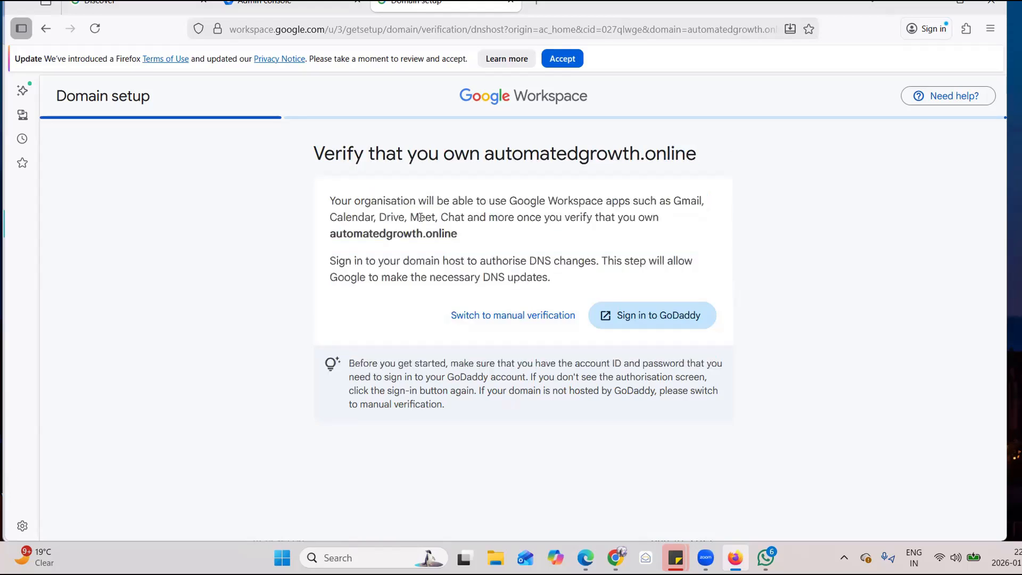
drag(369, 261, 650, 261)
click(559, 271)
drag(477, 260, 553, 277)
click(531, 316)
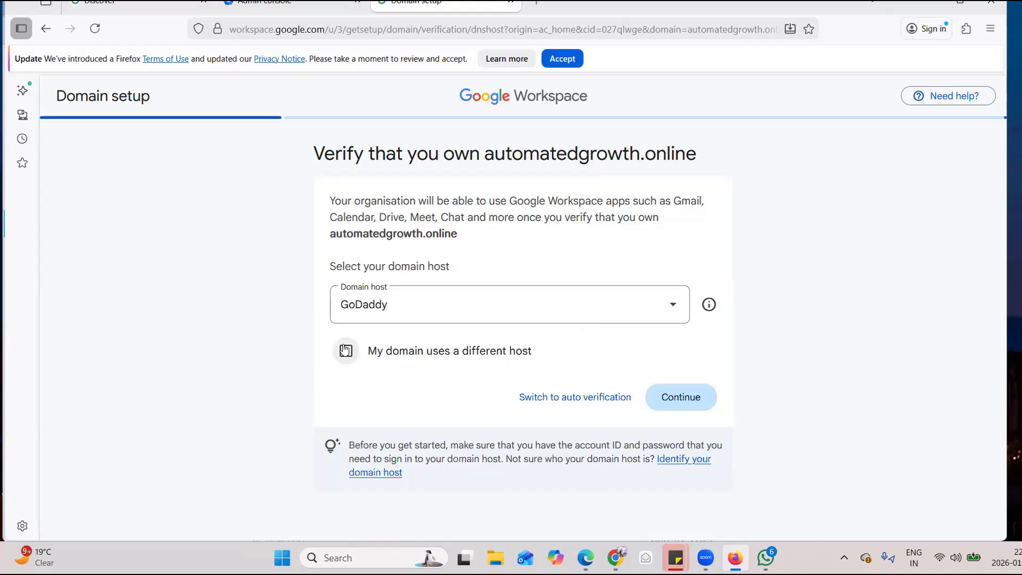
Confirm GoDaddy as the domain host and copy the TXT record's verification value
click(686, 397)
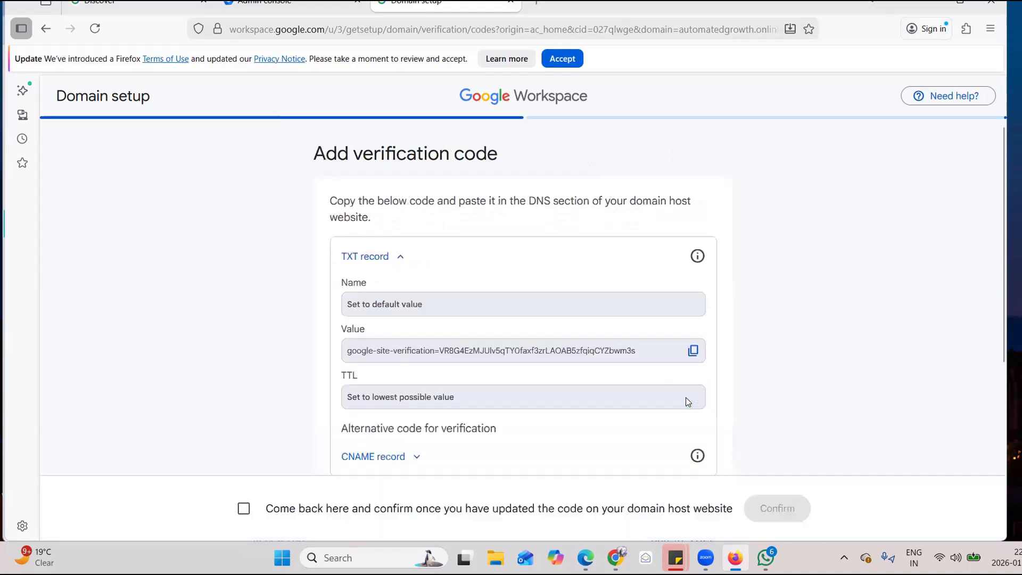
scroll(561, 252, down, 2)
scroll(561, 253, down, 1)
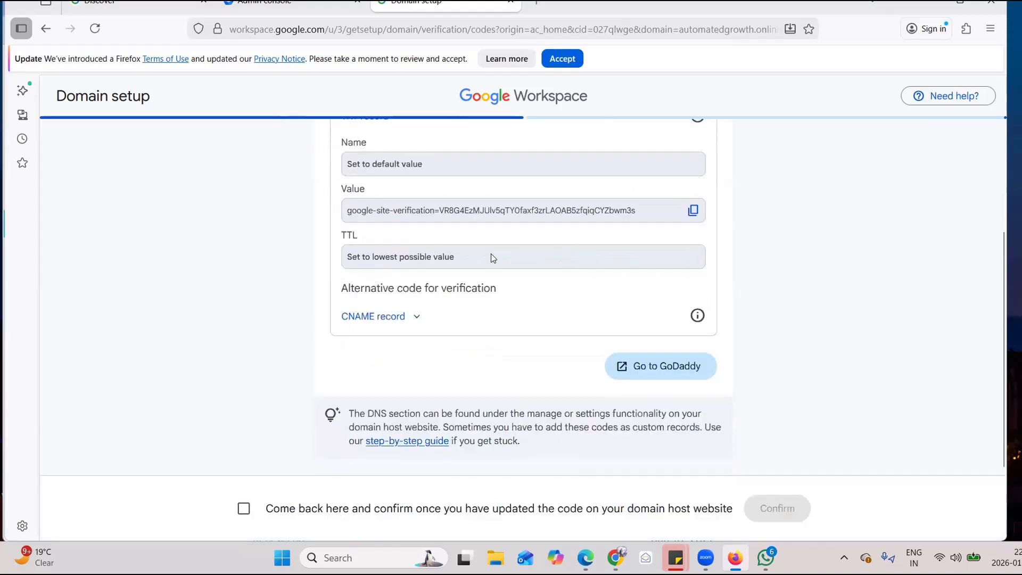
scroll(497, 265, up, 1)
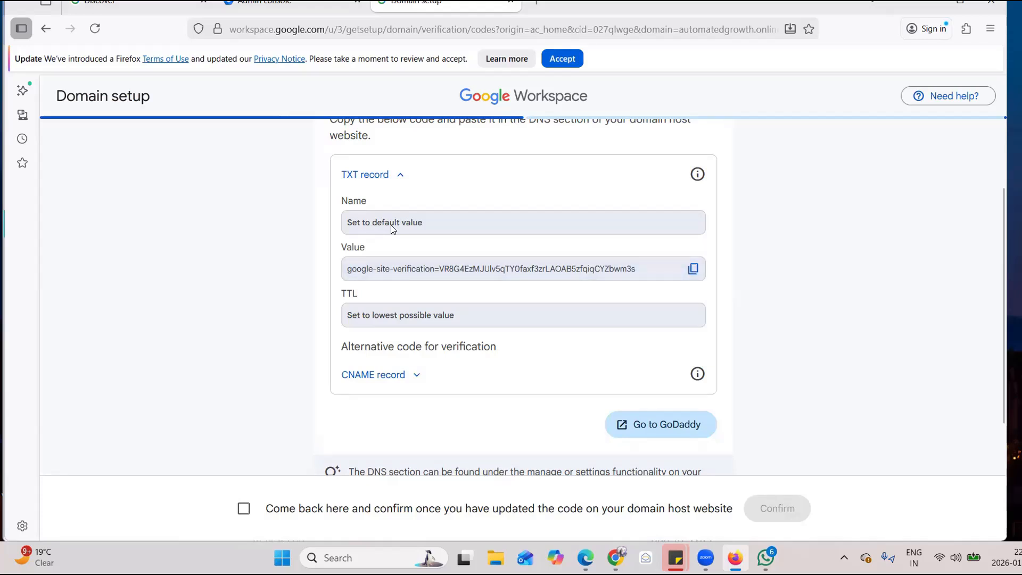
click(693, 269)
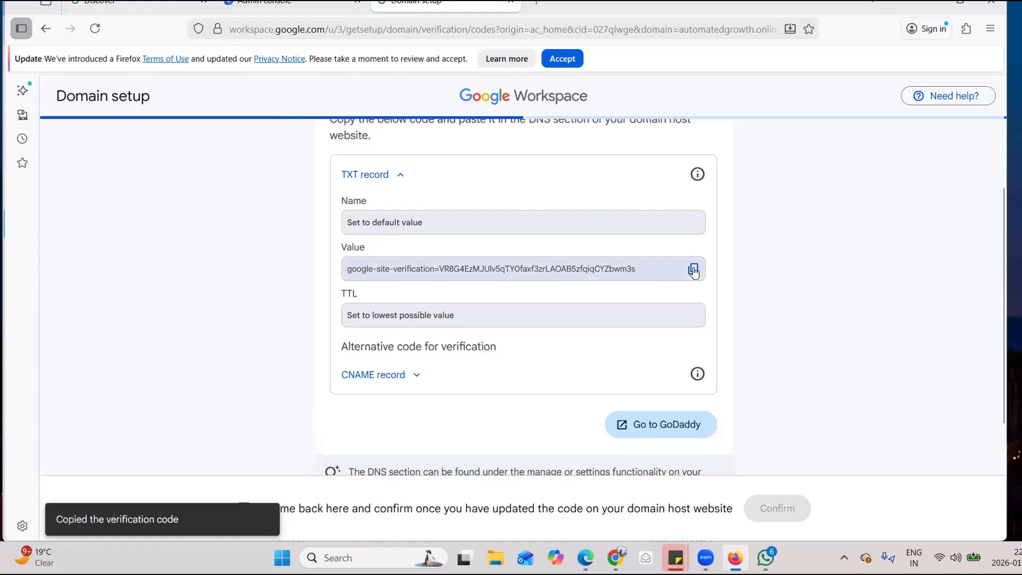
Switch to GoDaddy, open automatedgrowth.online's DNS settings and start adding a new record
key(alt+Tab)
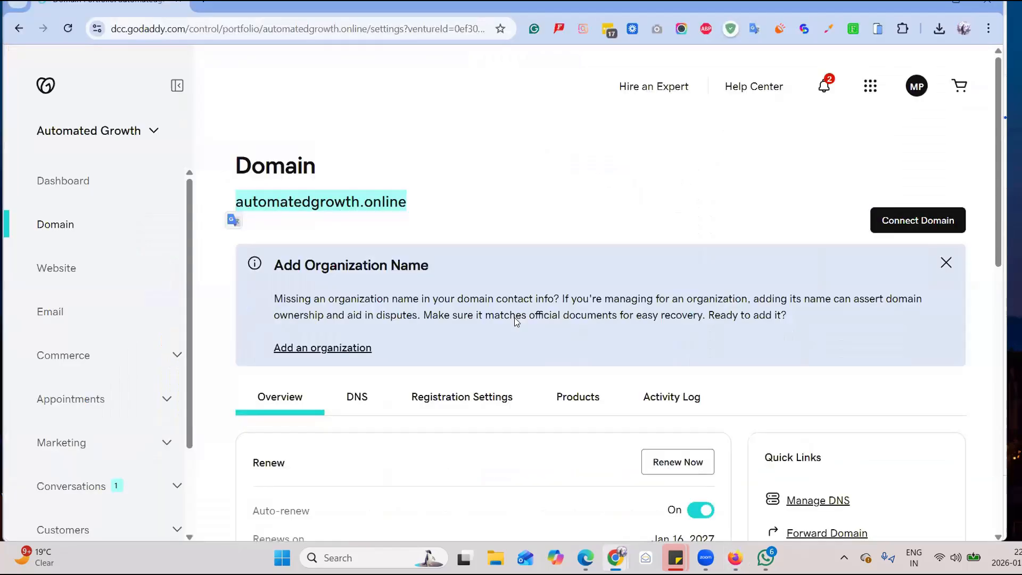
scroll(516, 308, down, 5)
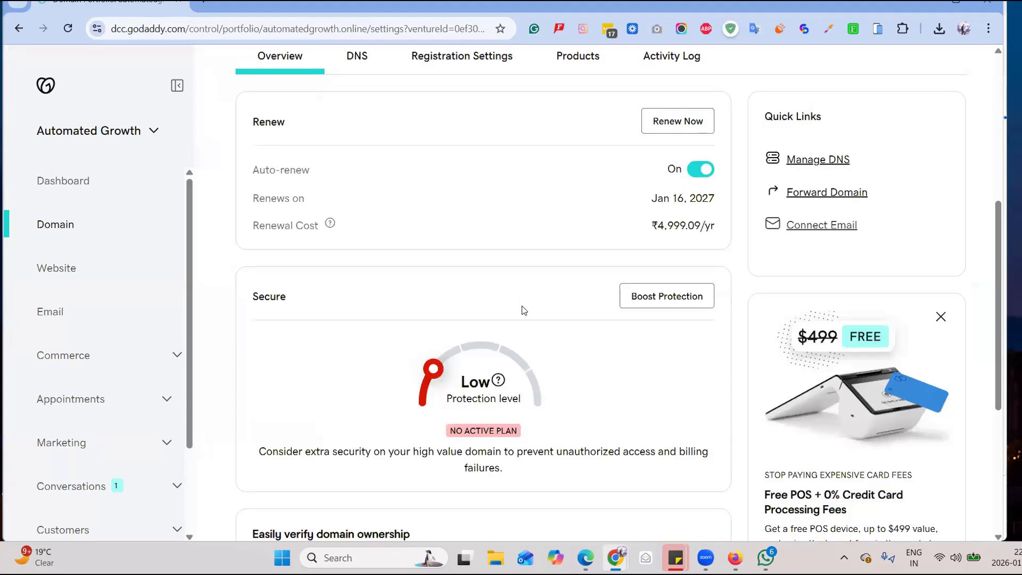
scroll(375, 282, up, 6)
scroll(347, 265, down, 3)
click(346, 262)
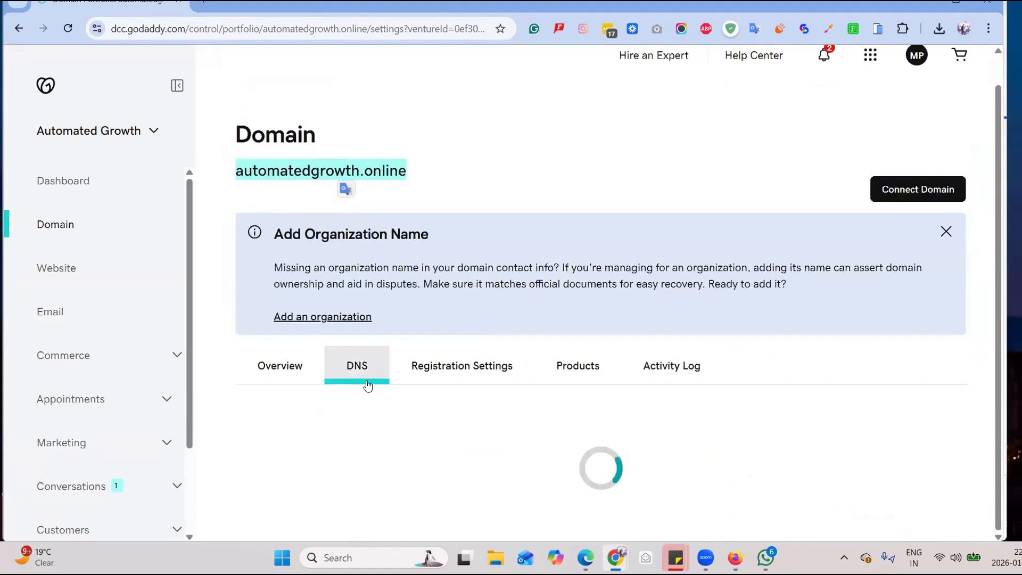
scroll(333, 372, down, 3)
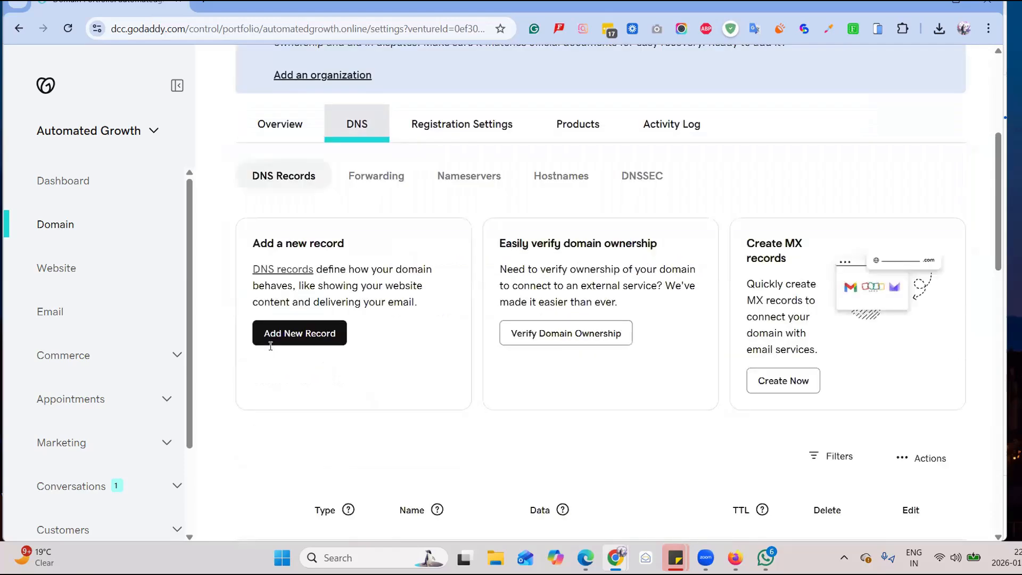
click(310, 334)
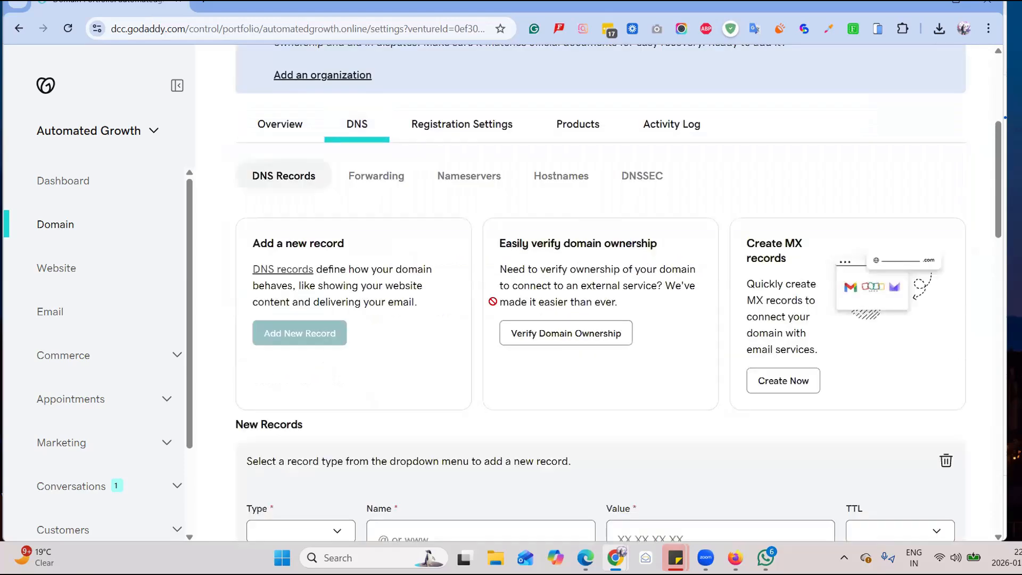
scroll(229, 341, down, 3)
Create a TXT record named @ with the pasted Google verification code and save it
click(295, 349)
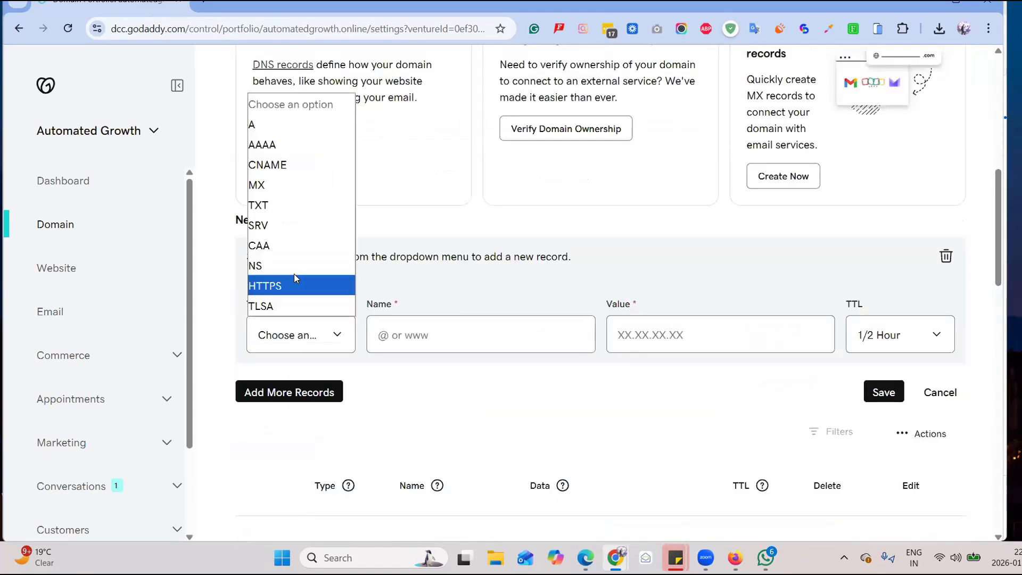
click(288, 205)
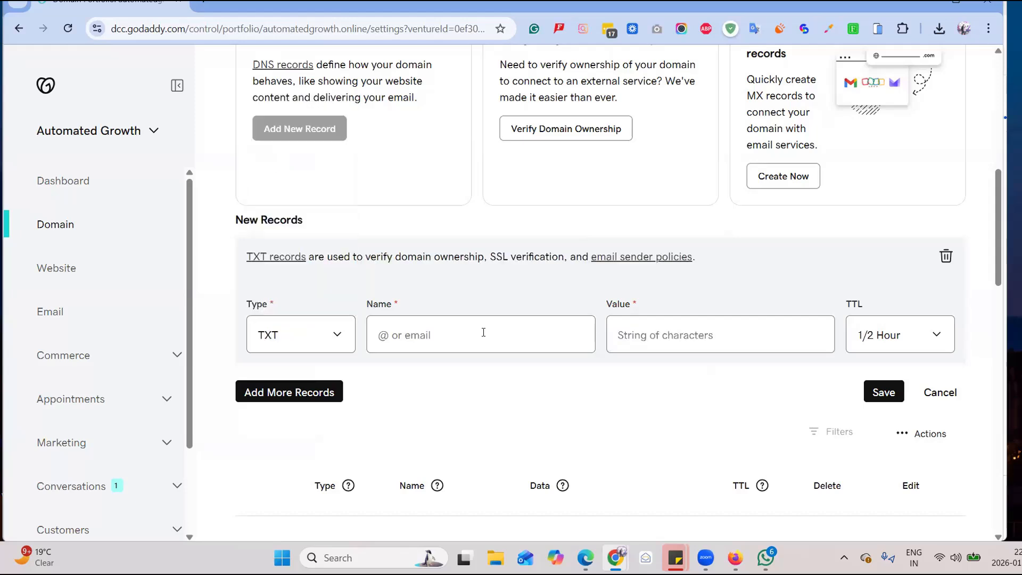
click(484, 332)
text(@)
click(657, 340)
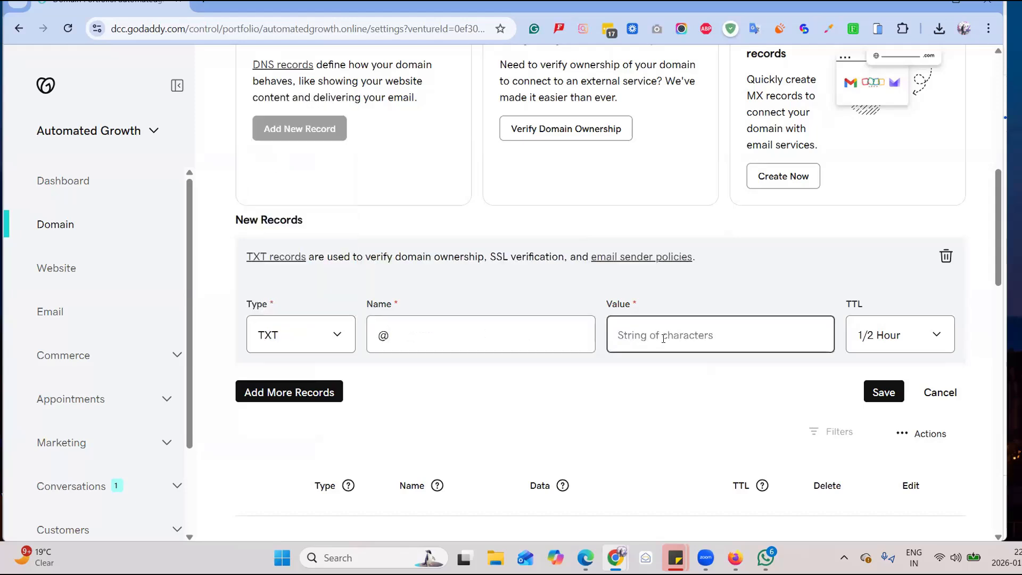
key(ctrl+v)
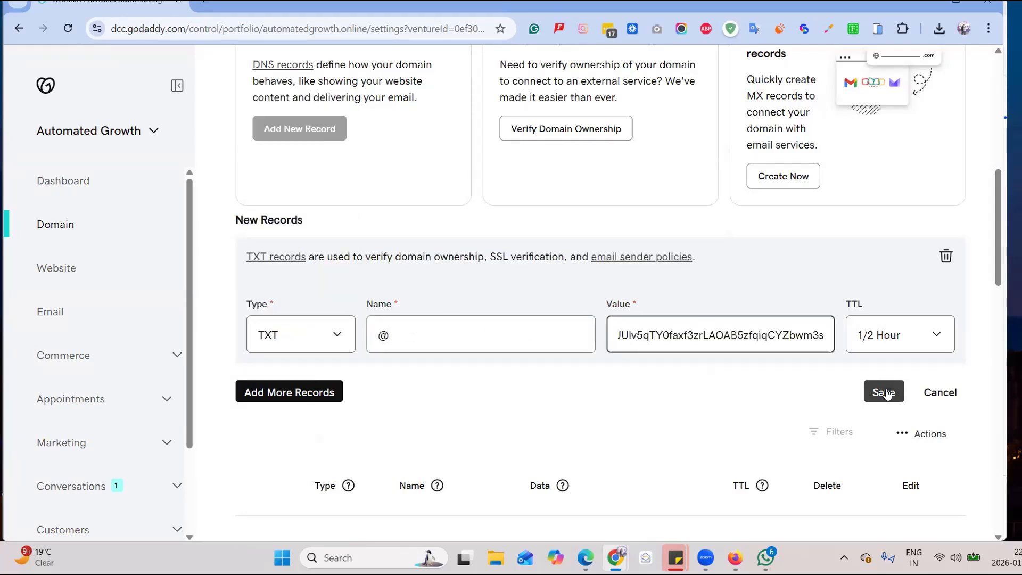
click(884, 391)
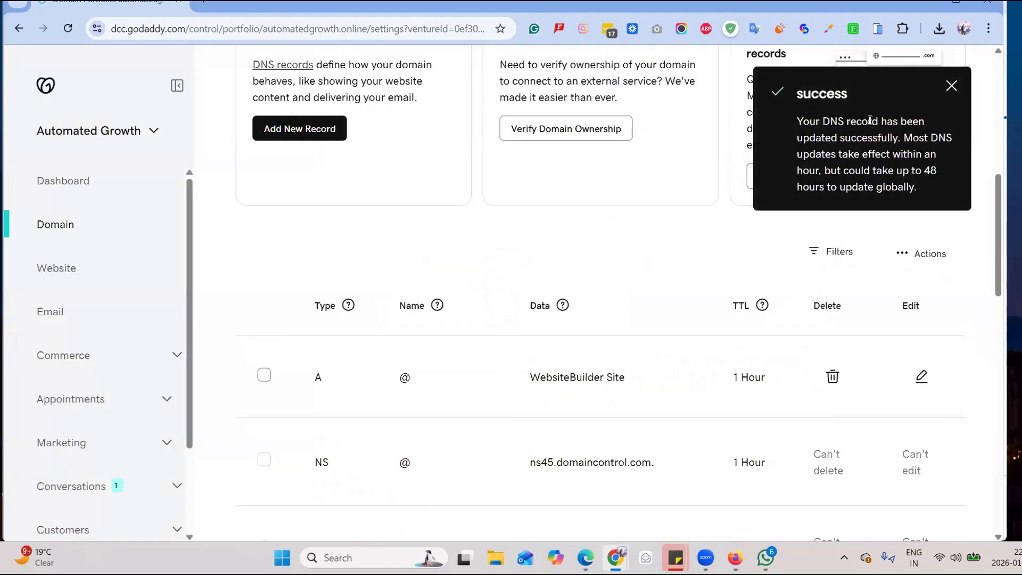
drag(801, 93, 907, 128)
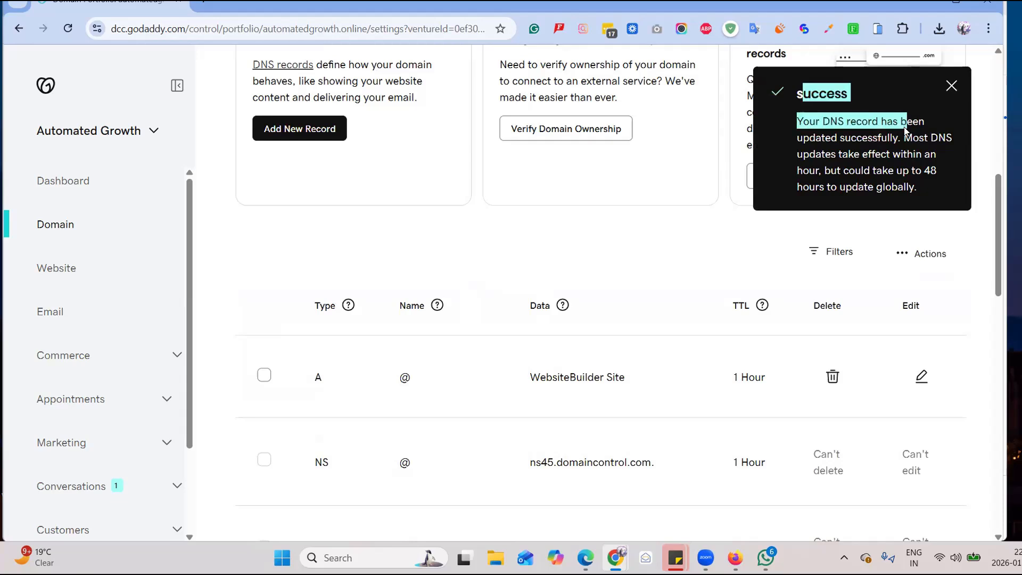
click(896, 156)
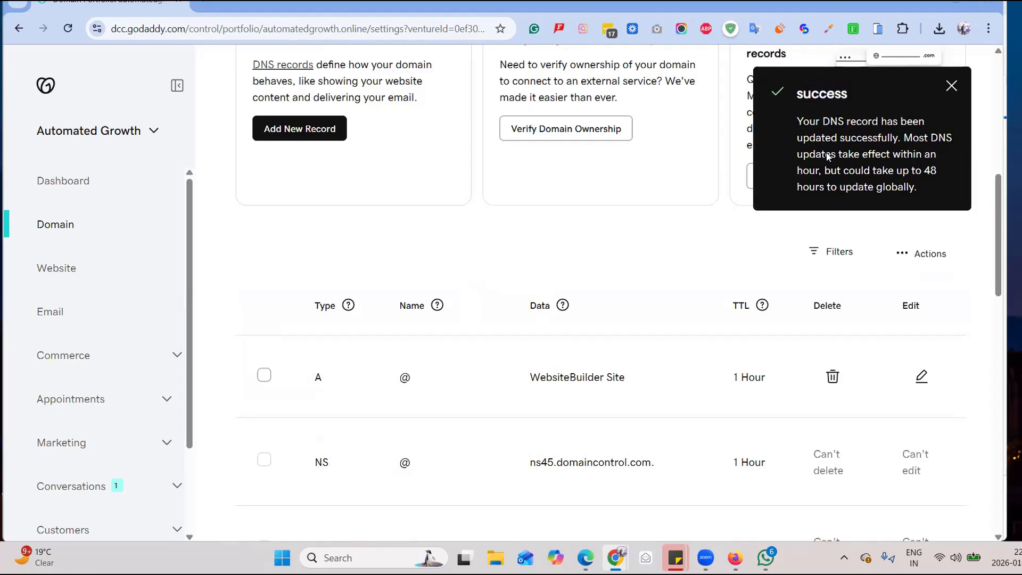
Back in Workspace setup, confirm the code was added so automatedgrowth.online shows 'Your domain is verified!'
key(alt+Tab)
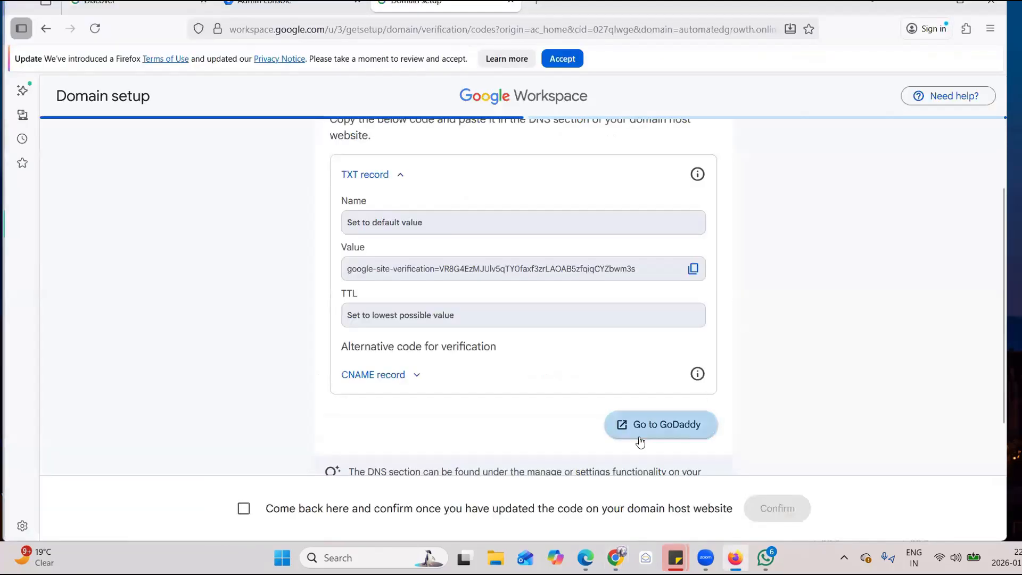
scroll(426, 351, down, 1)
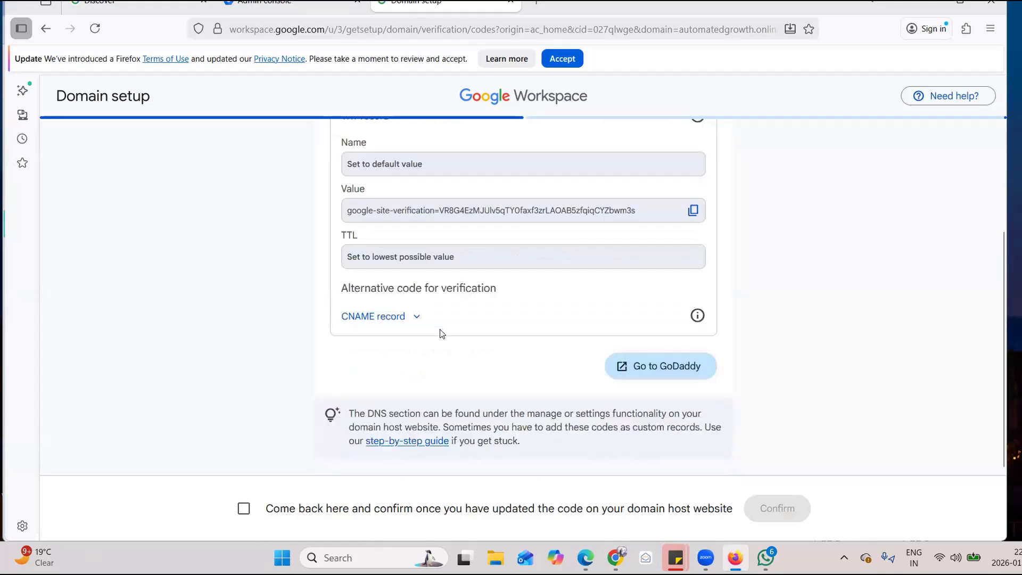
scroll(650, 237, up, 3)
scroll(689, 254, down, 3)
scroll(691, 422, up, 1)
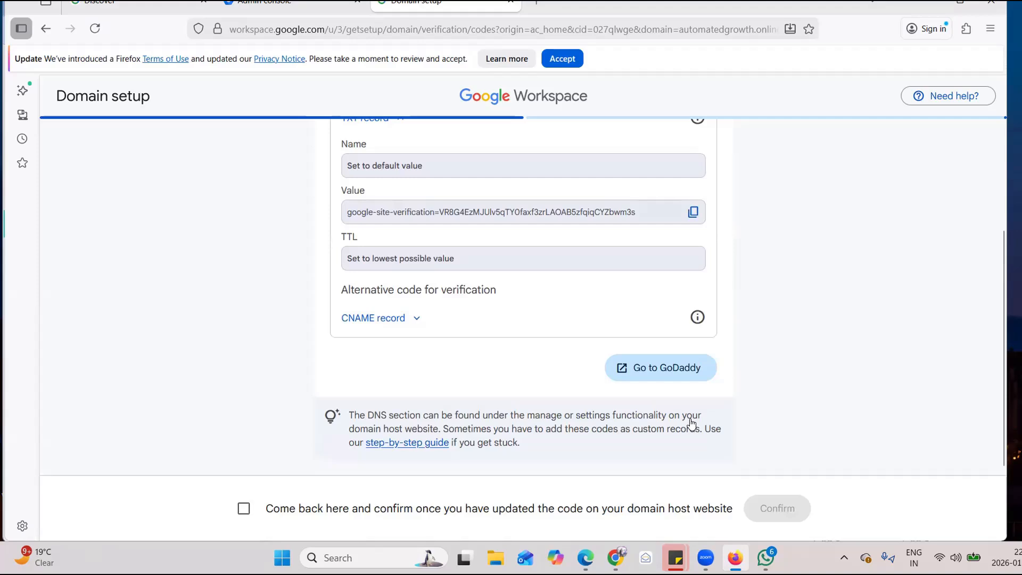
scroll(468, 511, down, 1)
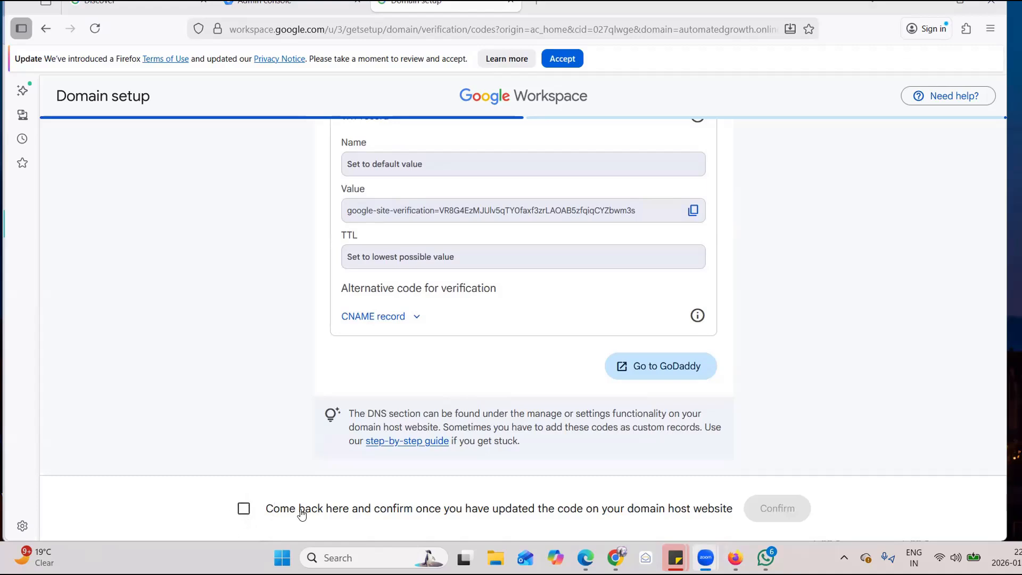
click(243, 508)
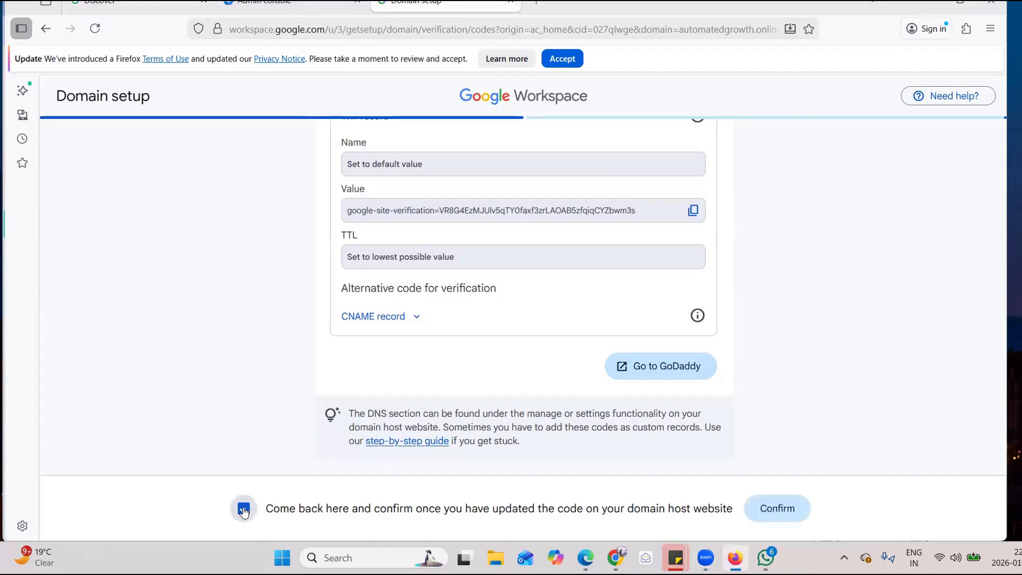
click(795, 510)
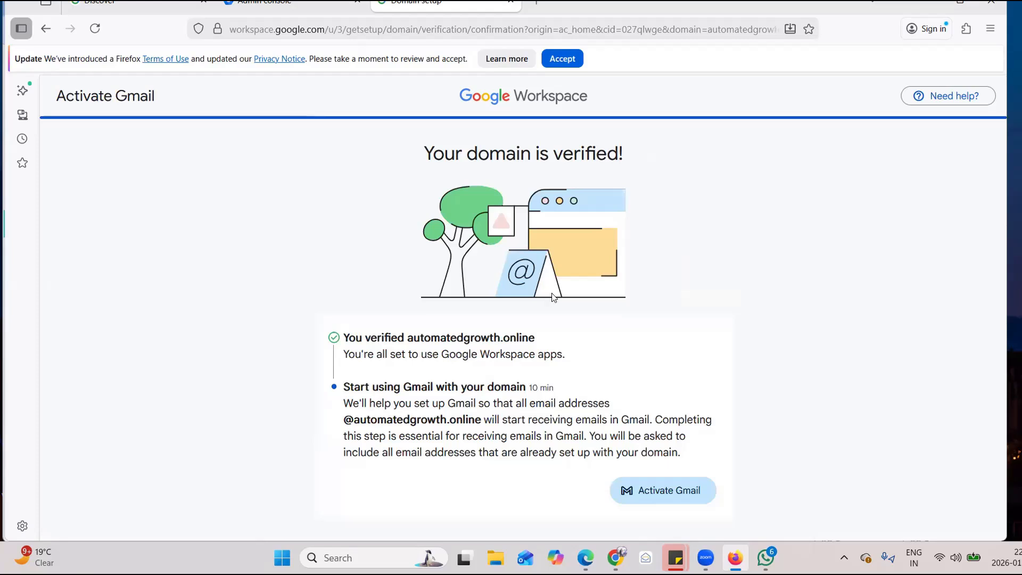
Start Activate Gmail and continue to the 'Activate Gmail for everyone' page listing the single user
click(671, 496)
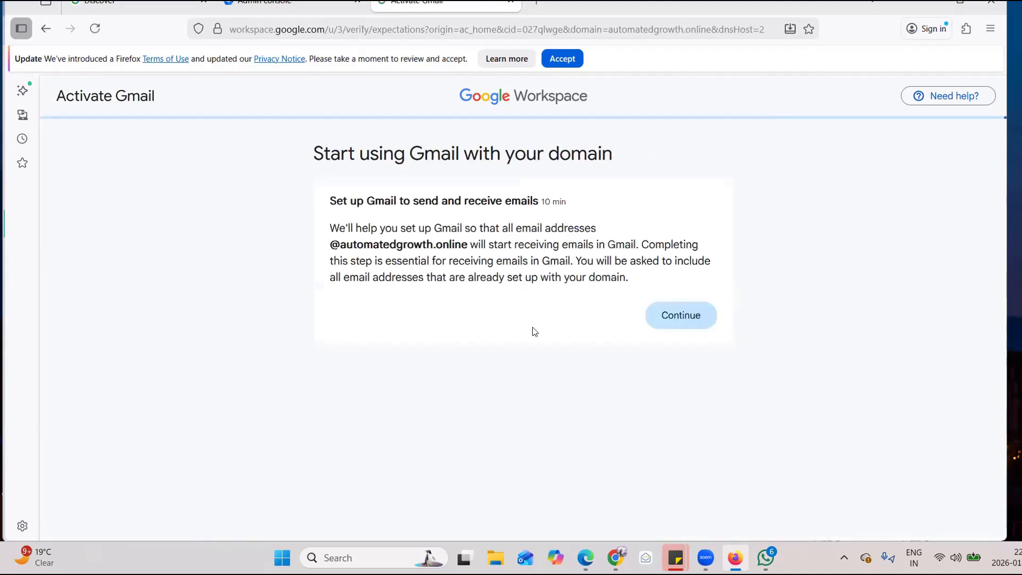
click(712, 312)
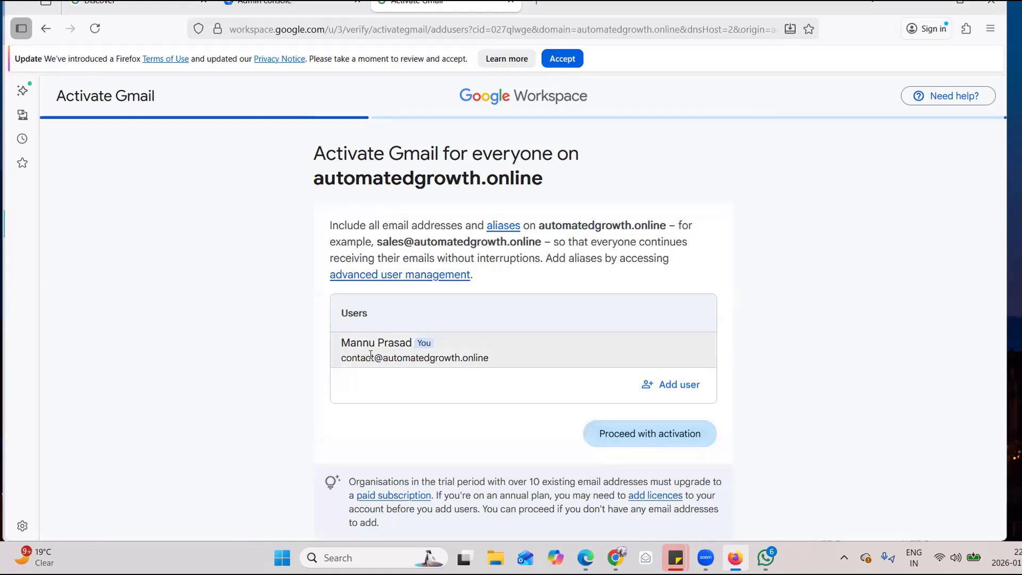
Proceed with Gmail activation using manual MX setup, with GoDaddy as the domain host
click(645, 437)
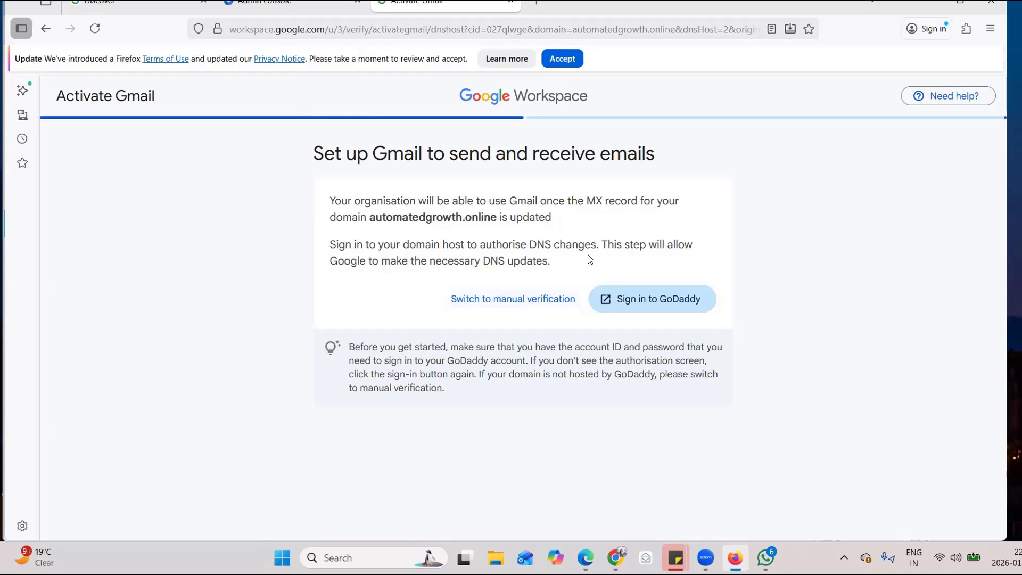
click(505, 299)
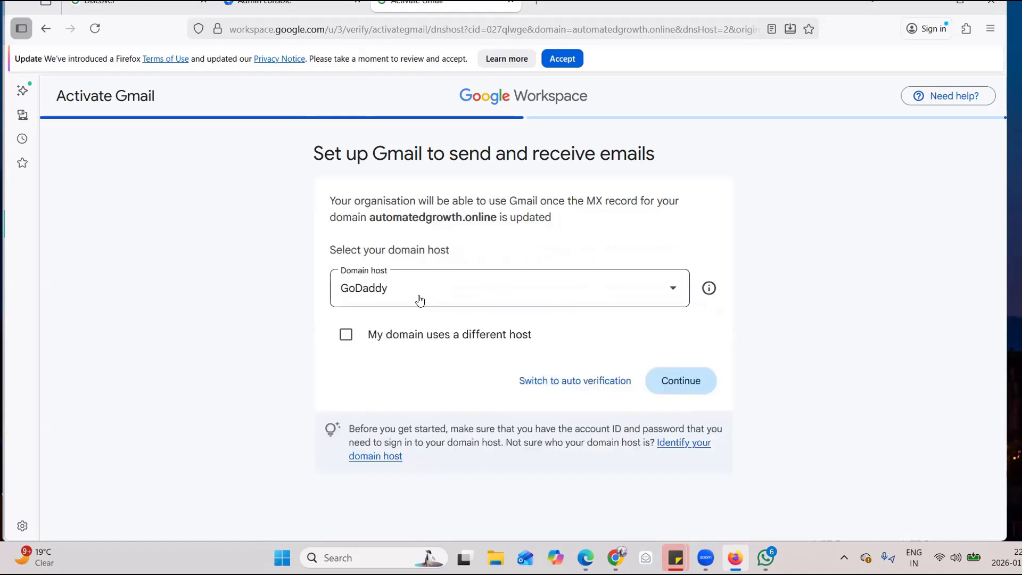
click(686, 380)
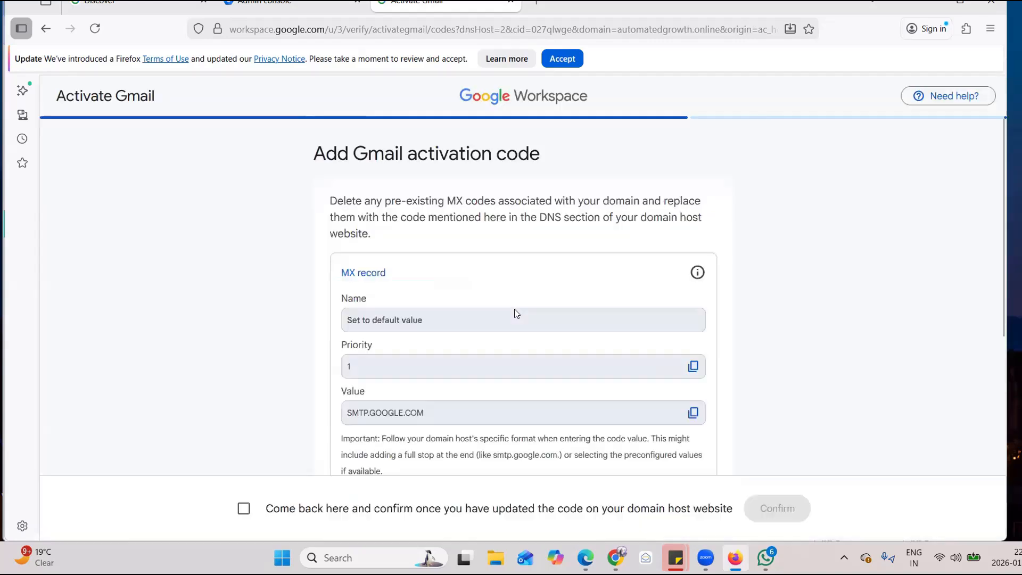
Copy the MX record value SMTP.GOOGLE.COM (priority 1) from the activation code page
scroll(495, 330, down, 3)
scroll(419, 268, up, 4)
scroll(646, 320, down, 3)
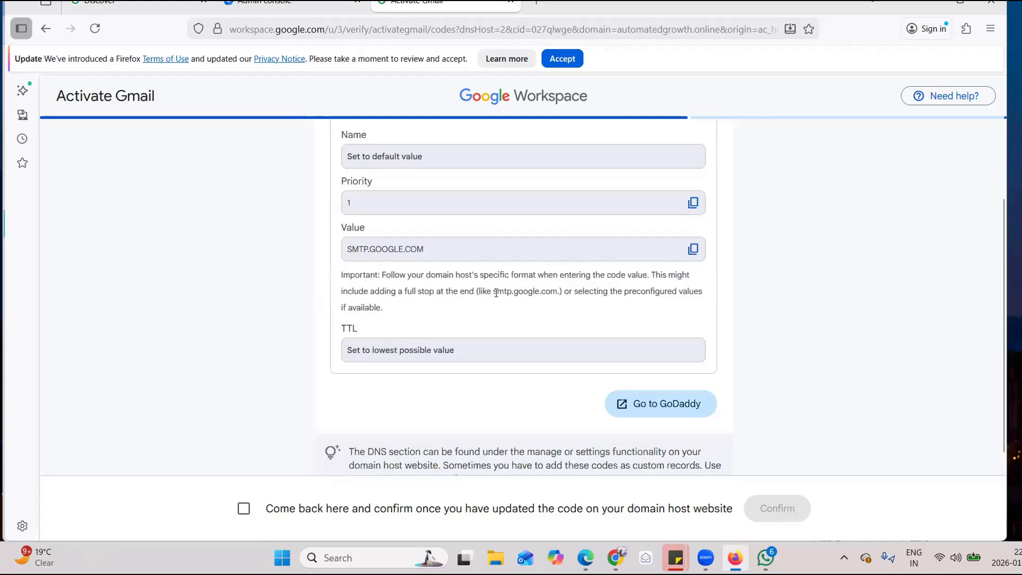
scroll(496, 297, down, 1)
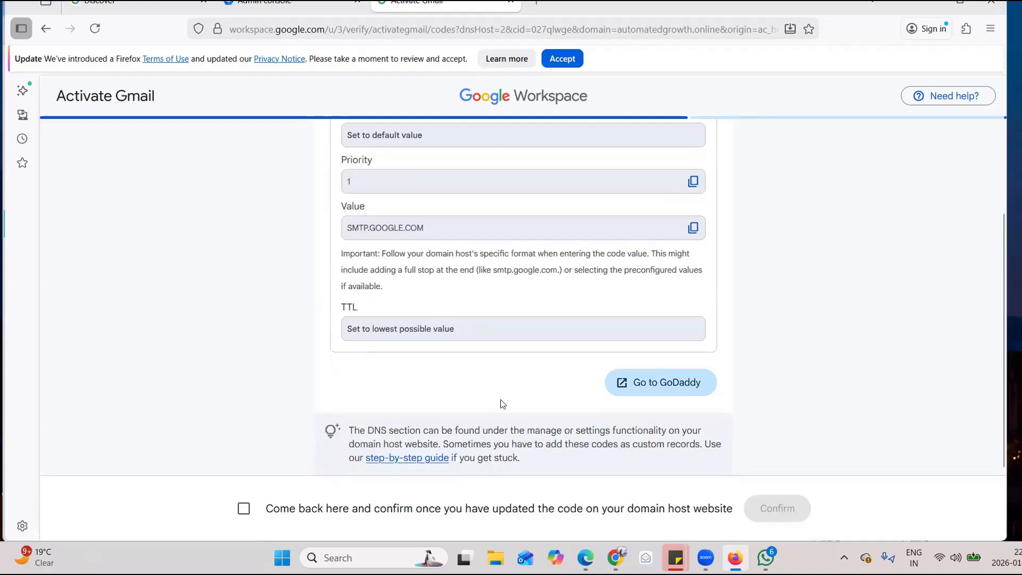
scroll(577, 303, up, 3)
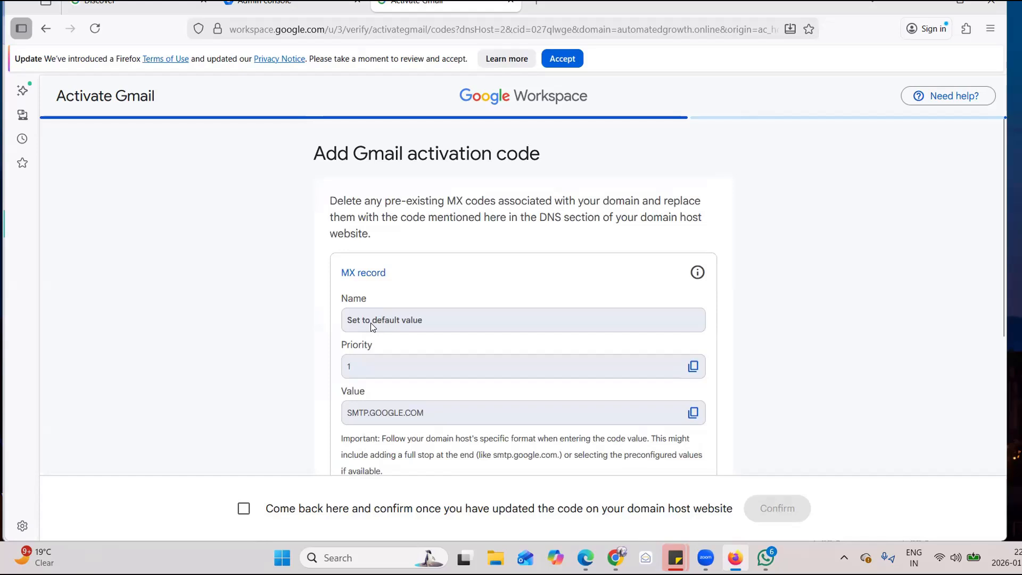
scroll(516, 335, down, 1)
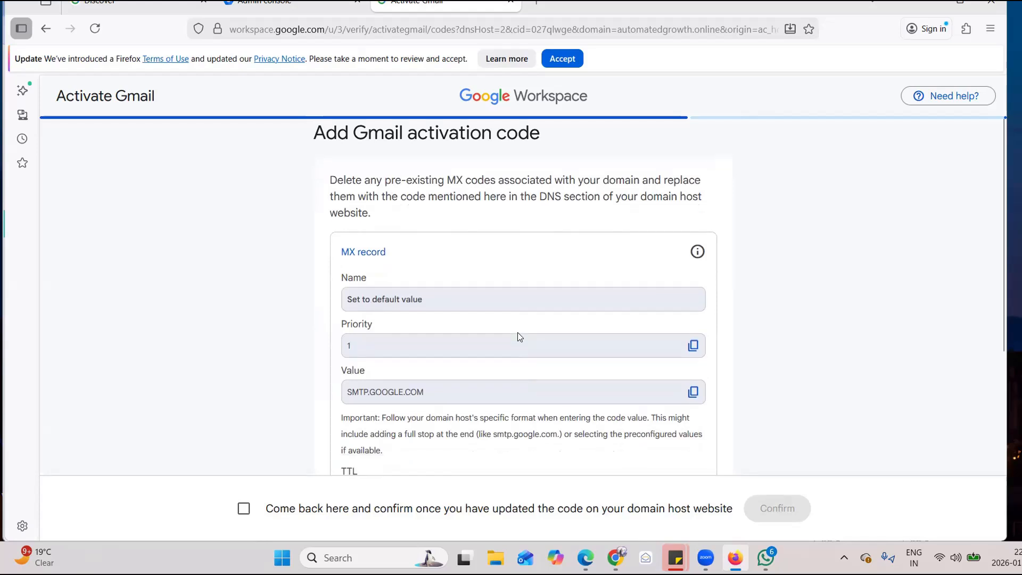
scroll(554, 252, down, 3)
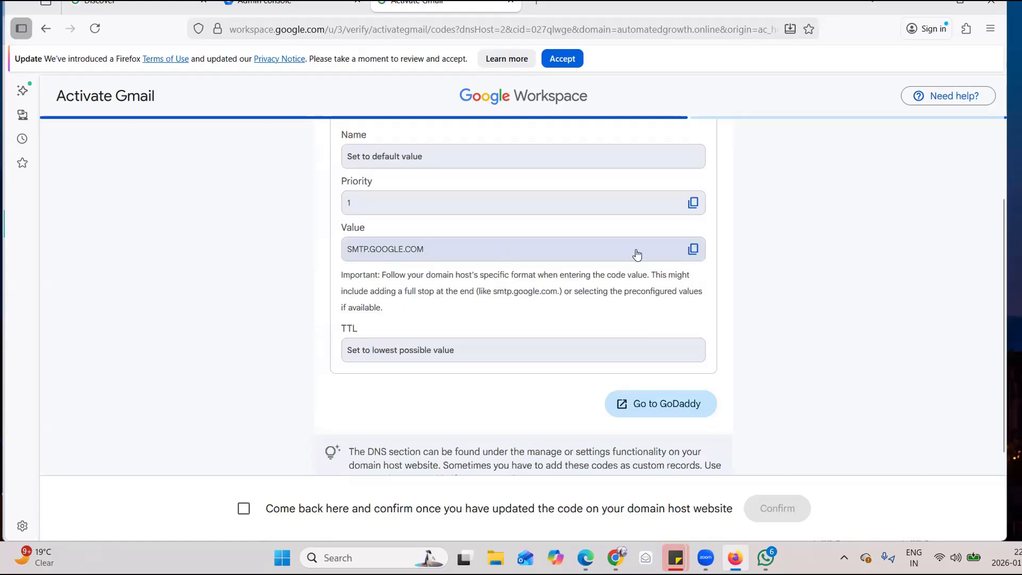
click(693, 249)
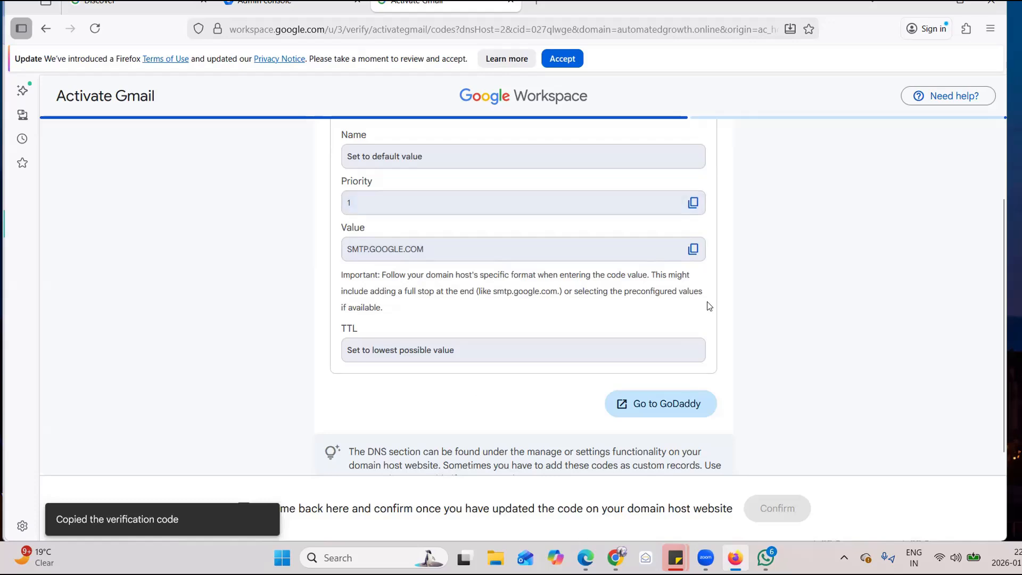
key(alt+Tab)
key(alt+Tab)
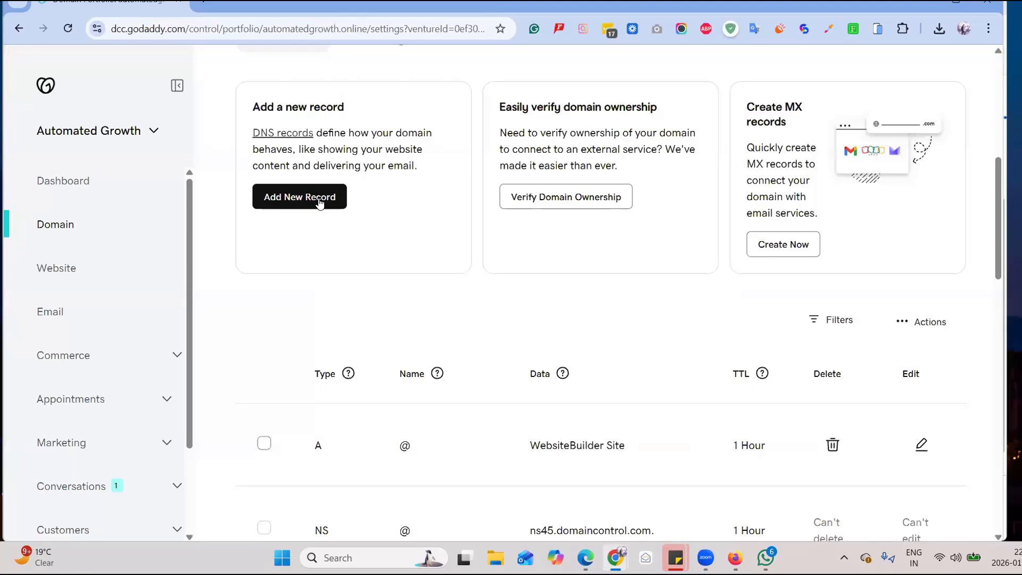
In GoDaddy DNS, create and save an MX record: name @, priority 1, value SMTP.GOOGLE.COM
click(319, 203)
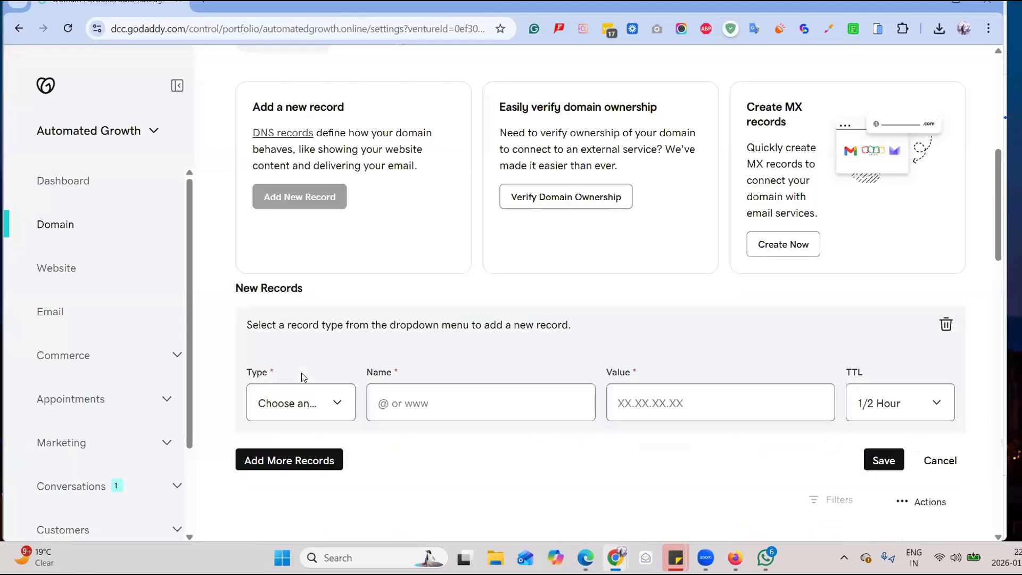
click(290, 411)
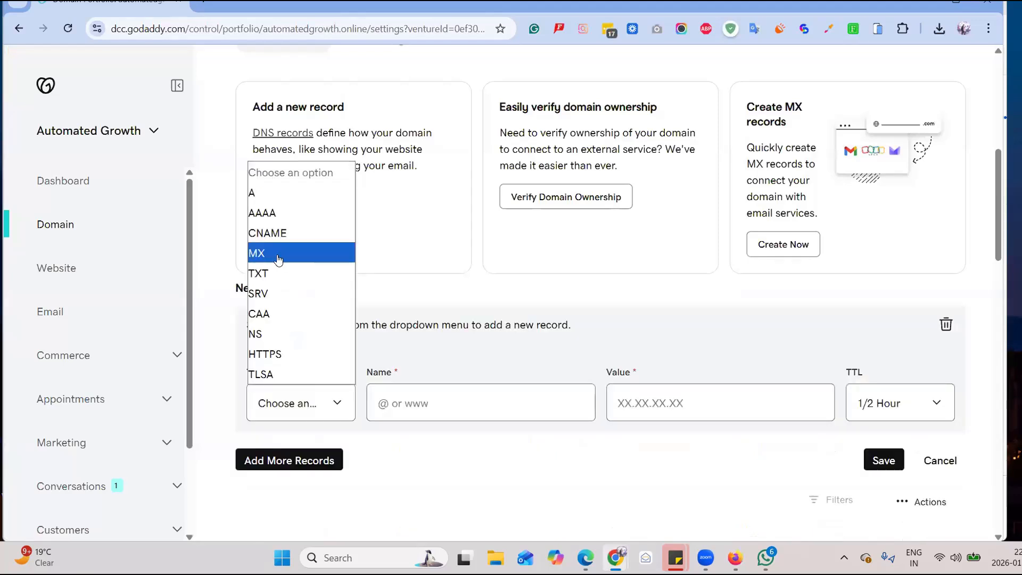
click(278, 257)
click(450, 420)
text(@)
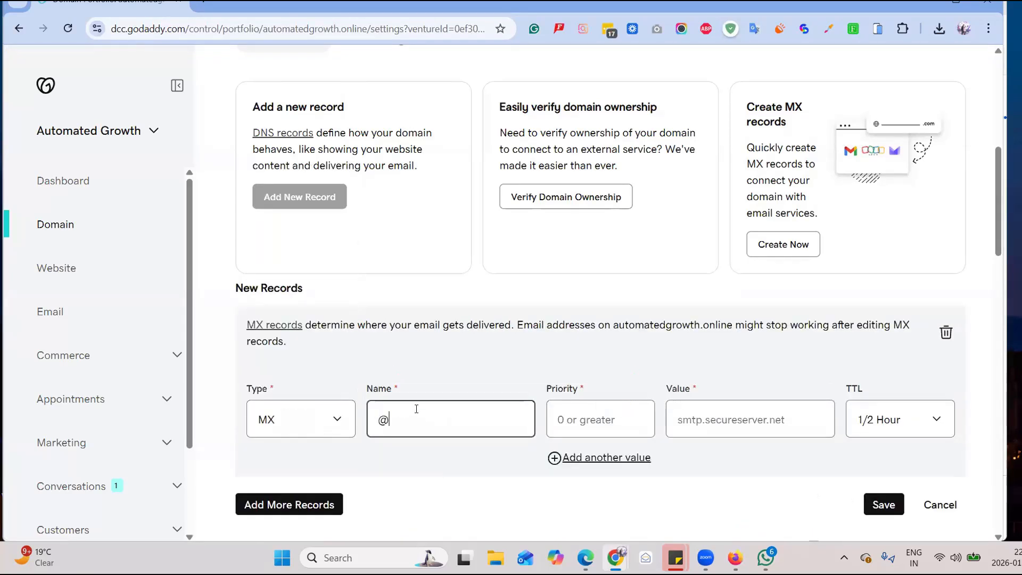
click(613, 417)
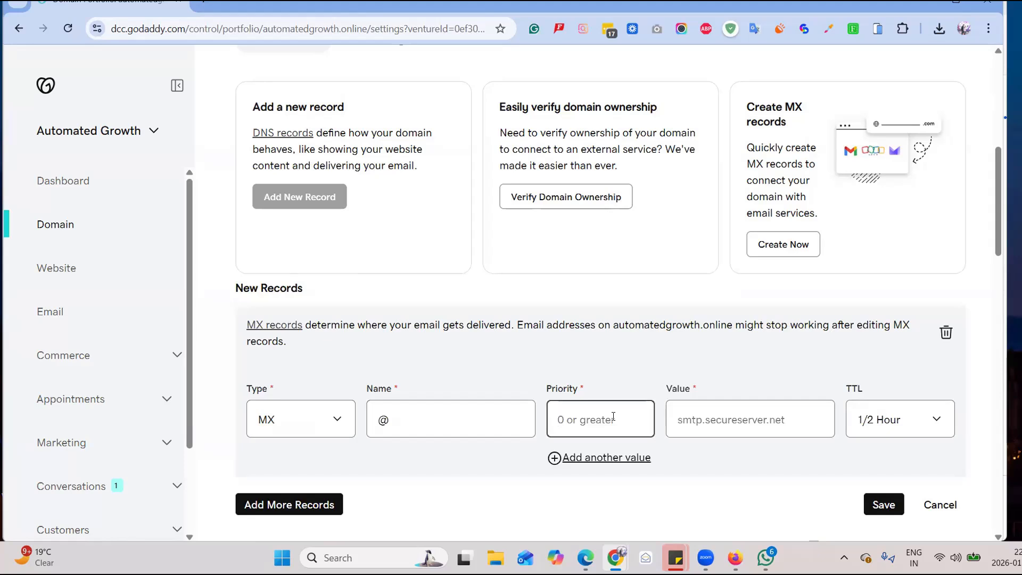
text(1)
click(729, 424)
key(ctrl+v)
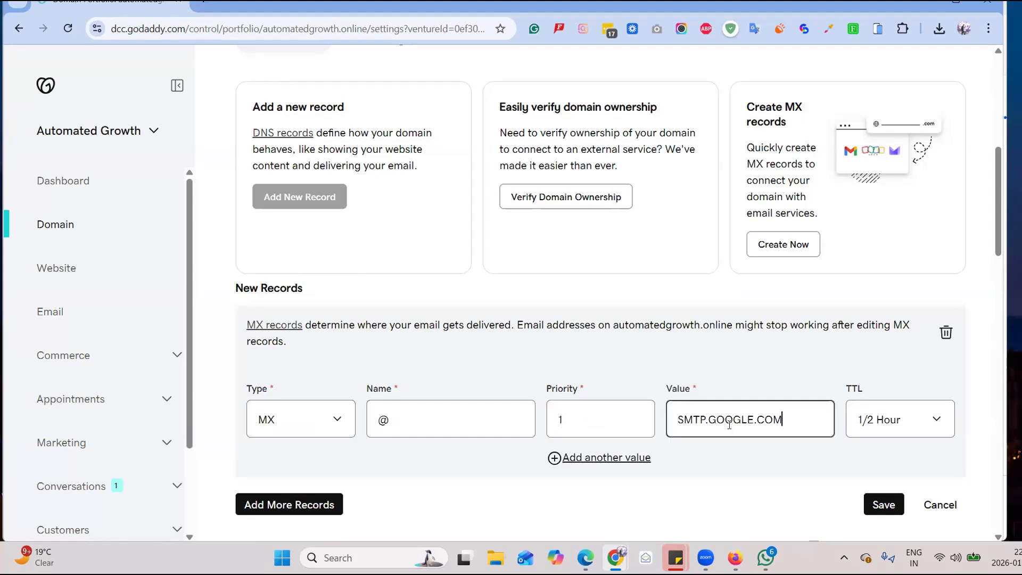
scroll(886, 370, down, 3)
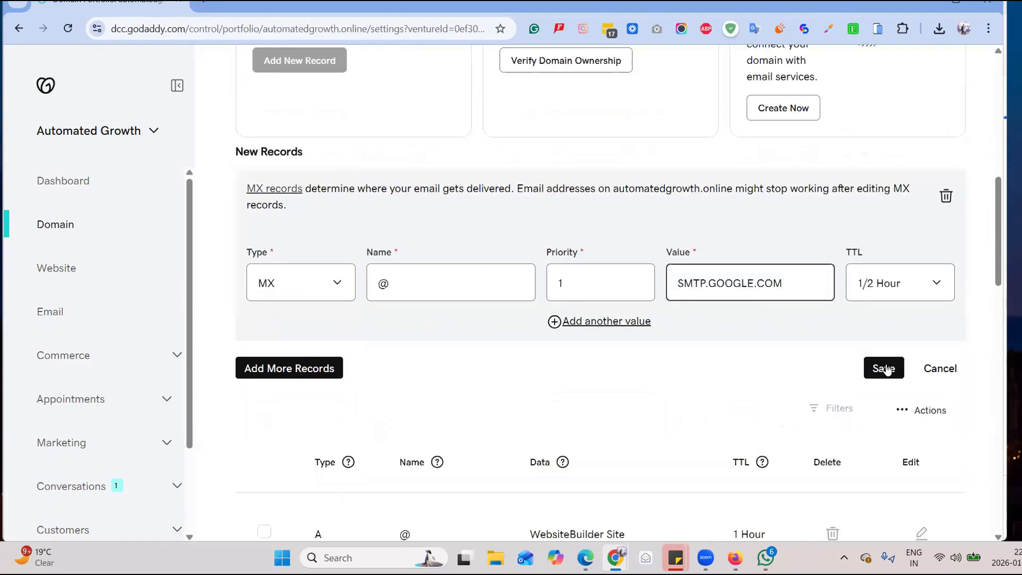
click(884, 369)
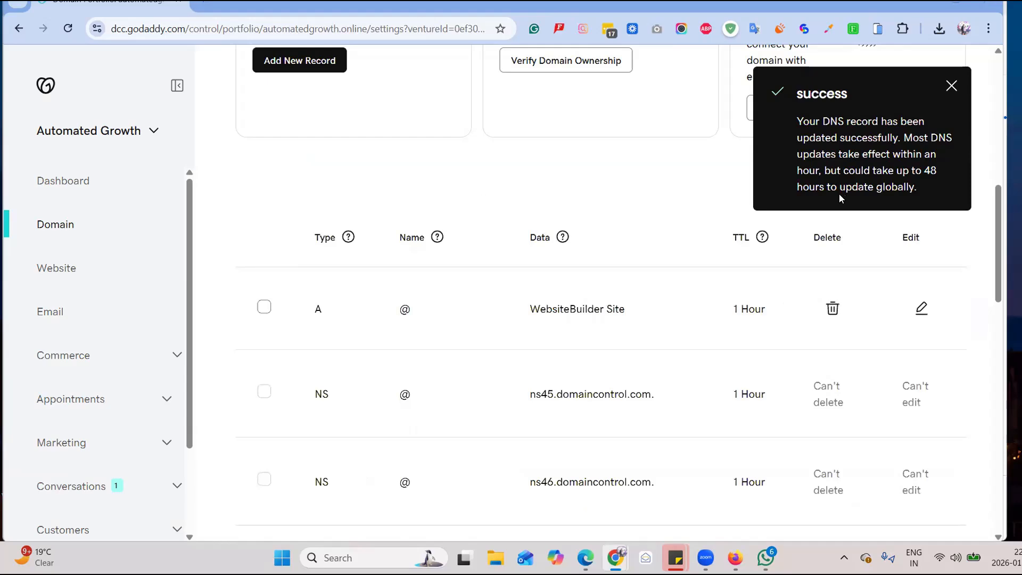
Back in Workspace, tick that the MX record was updated at GoDaddy and confirm
key(alt+Tab)
scroll(556, 306, down, 1)
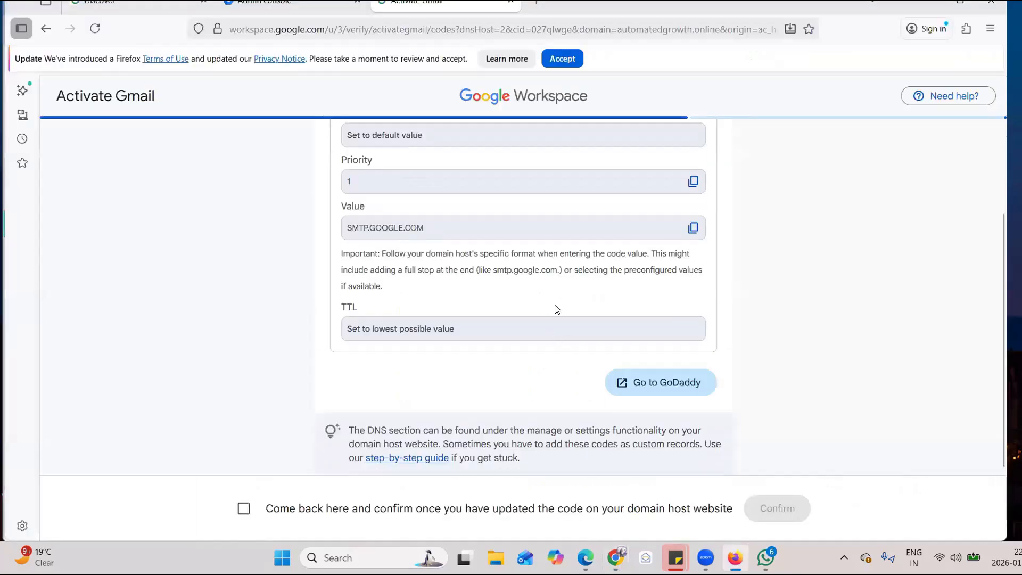
scroll(540, 240, up, 2)
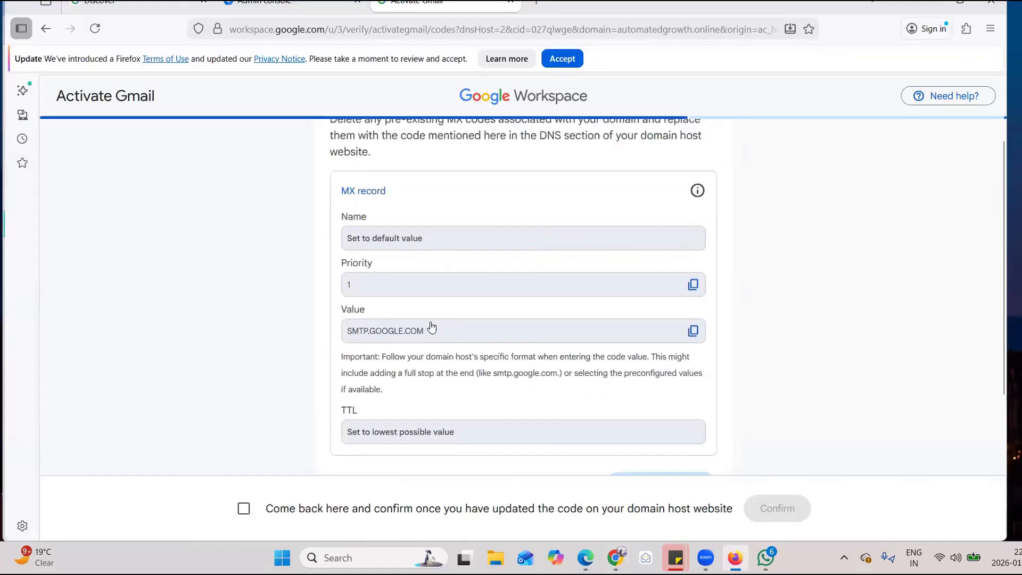
scroll(241, 509, down, 2)
click(277, 511)
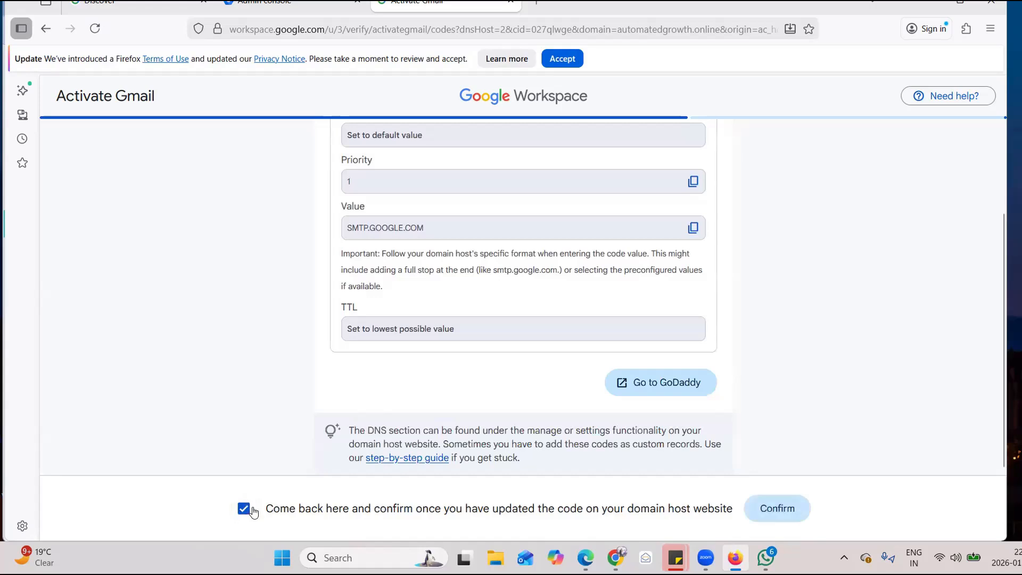
click(777, 508)
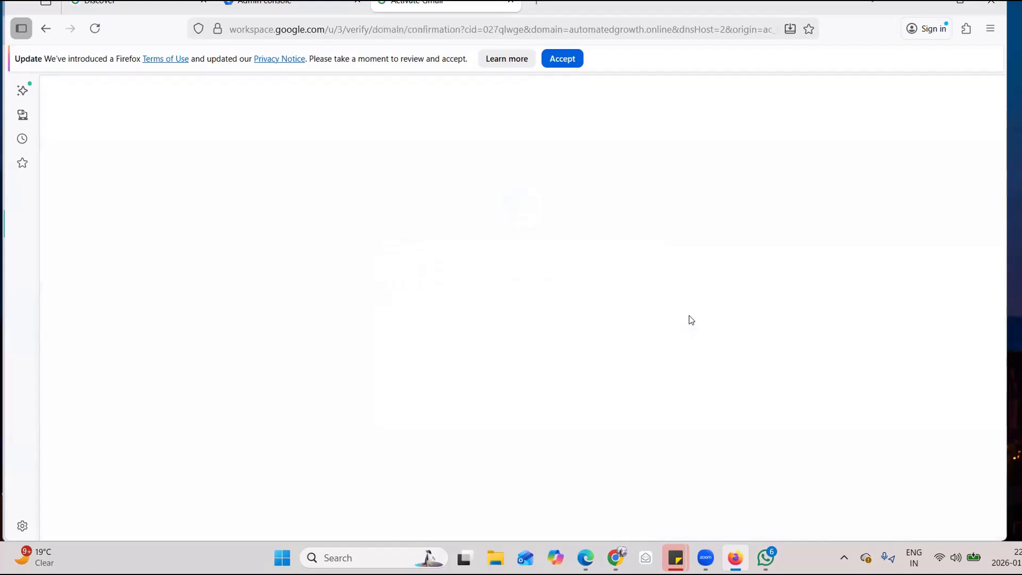
Scroll the confirmation page to the 'Gmail is now ready' message and Explore Google Workspace button
scroll(681, 372, down, 2)
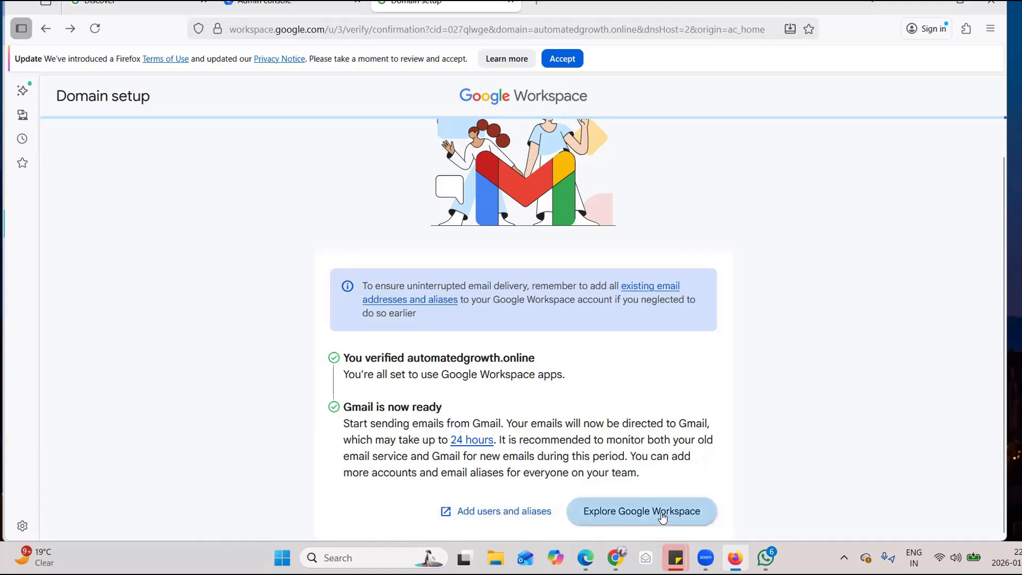
On the Discover checklist, mark 'Configure the way that you work' done and open Set up Gmail's Get started
click(662, 517)
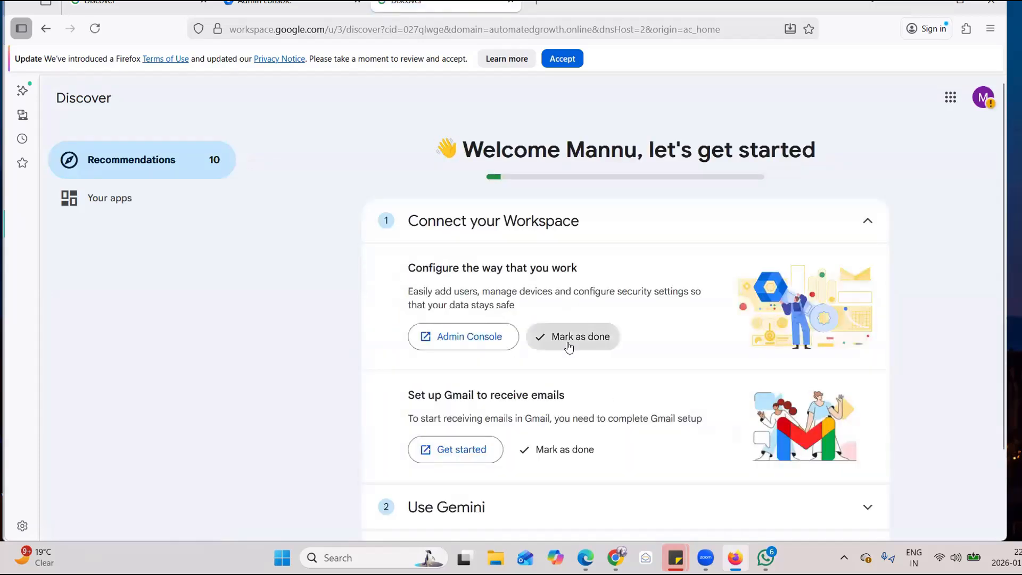
click(569, 346)
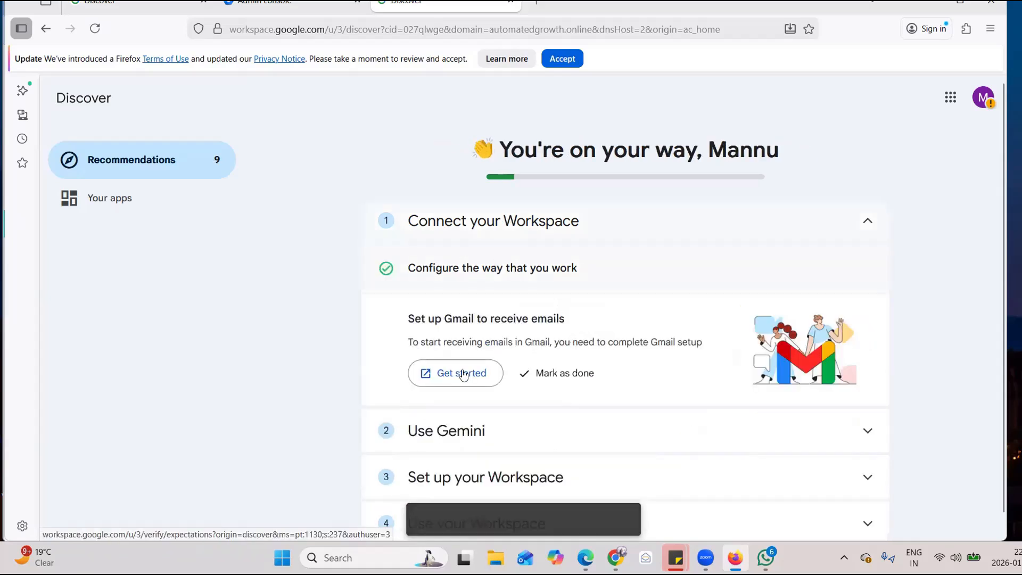
click(556, 380)
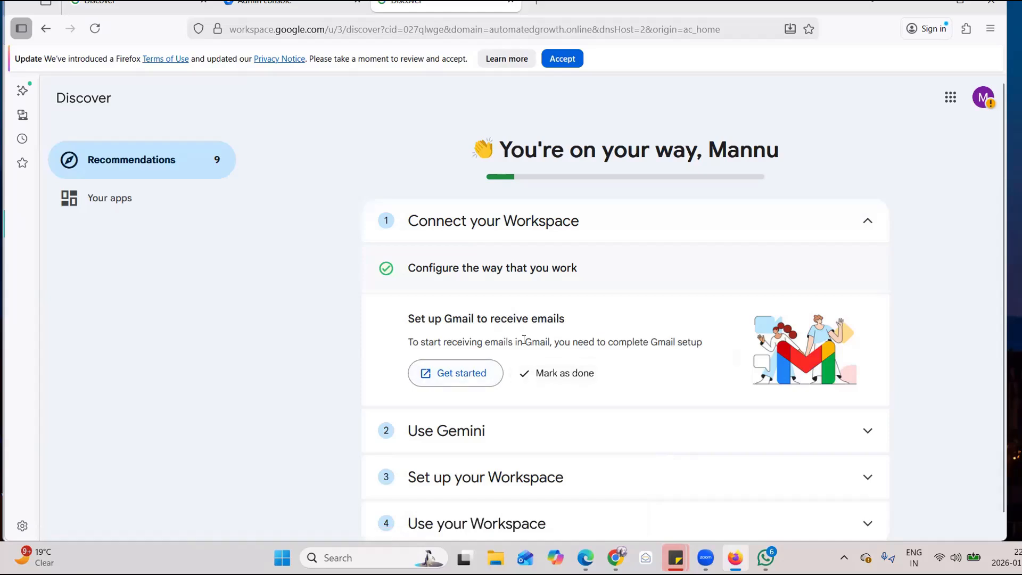
scroll(565, 389, down, 1)
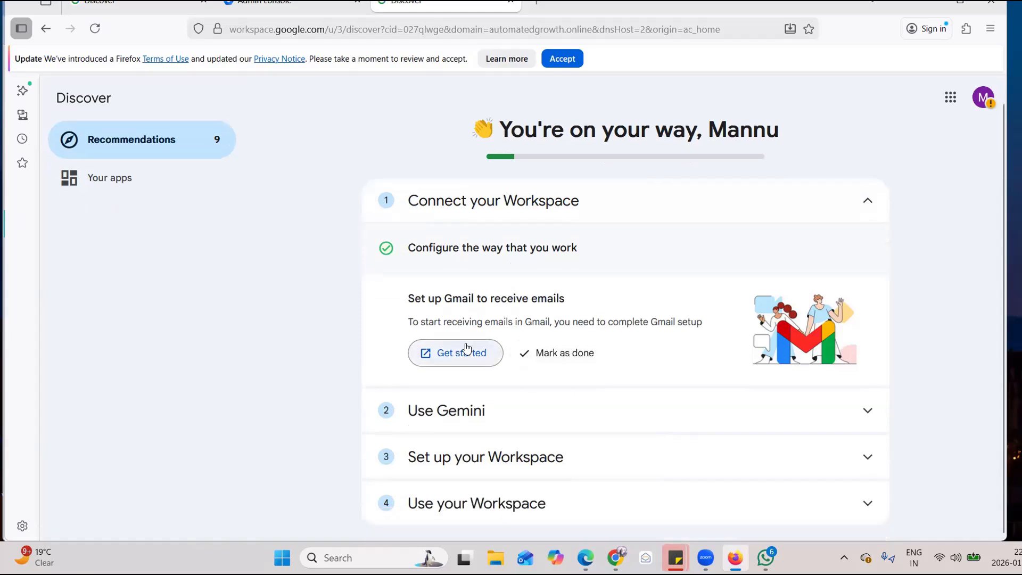
click(461, 353)
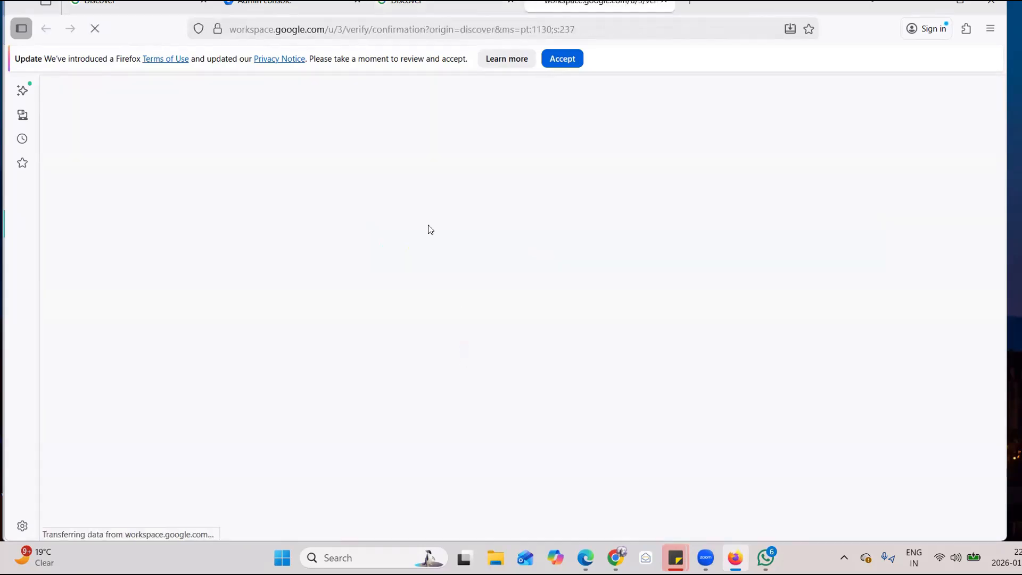
Highlight the Gmail-ready notes about mail routing and monitoring, then continue to Explore Google Workspace
scroll(574, 425, down, 3)
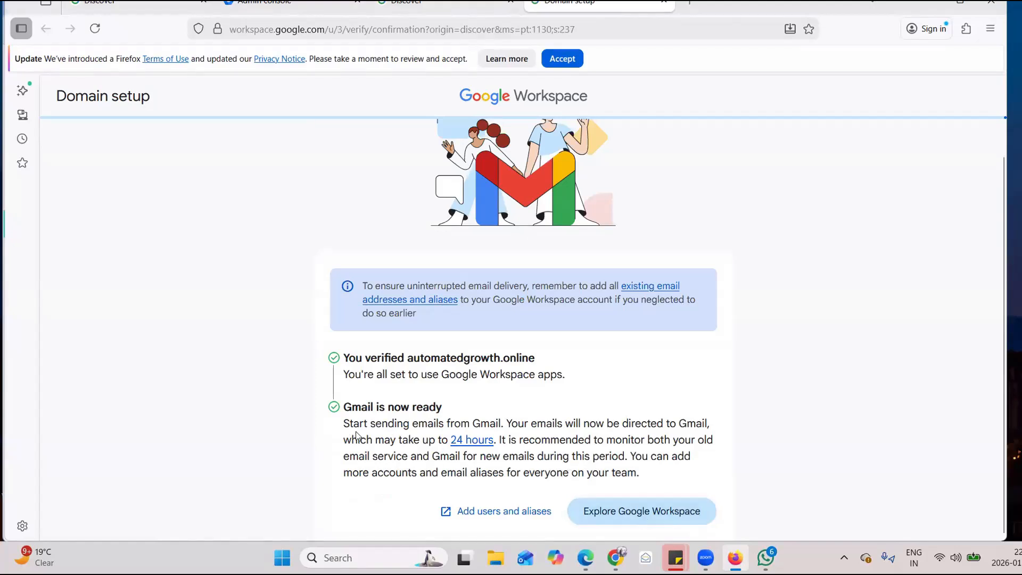
drag(346, 423, 604, 423)
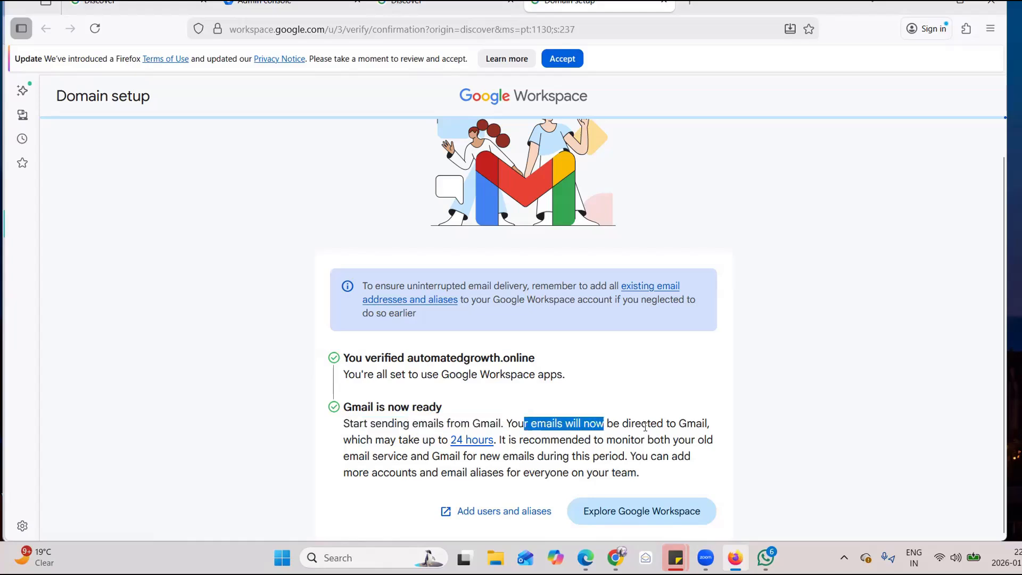
drag(683, 433, 701, 422)
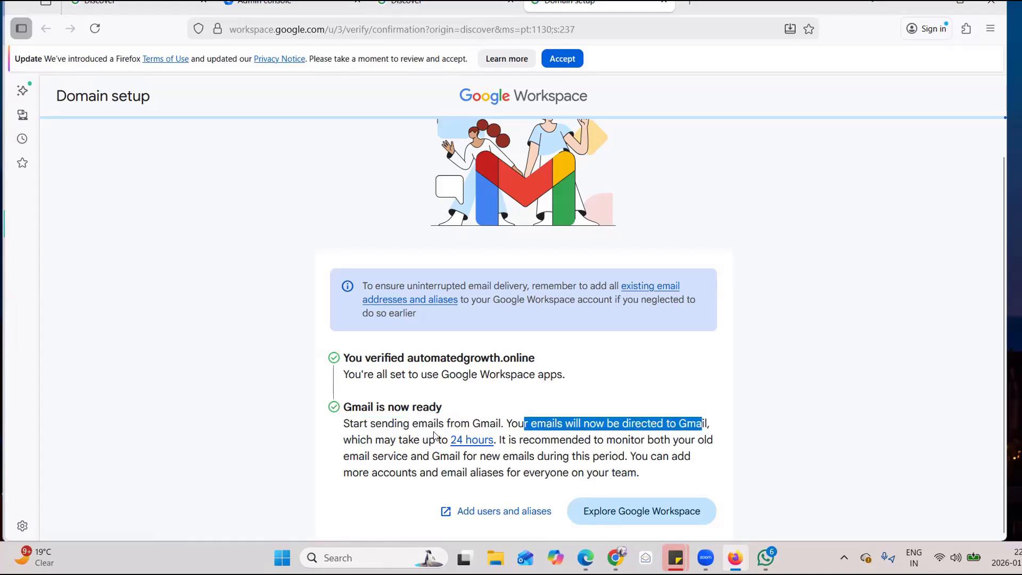
drag(550, 437, 646, 440)
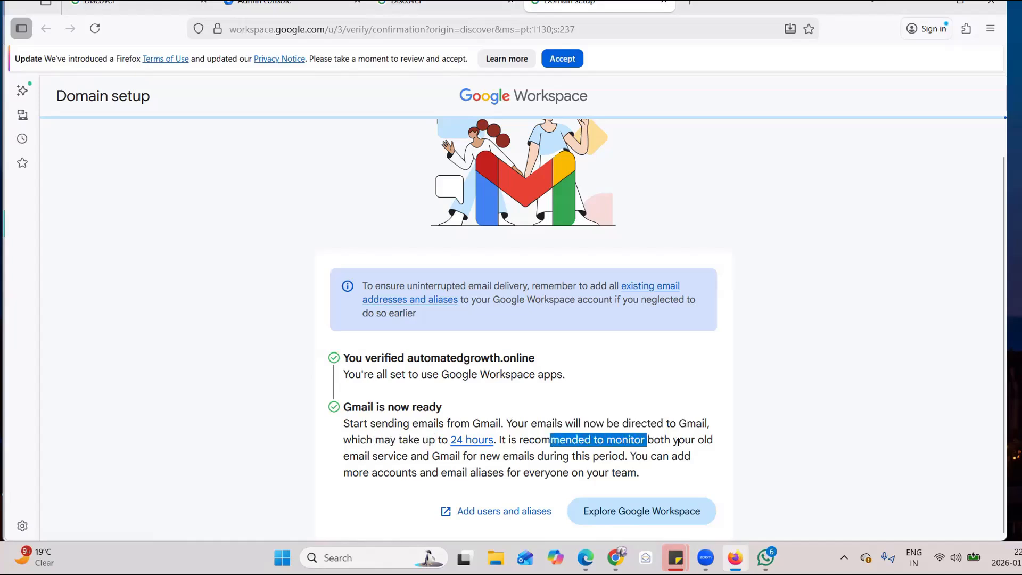
click(674, 453)
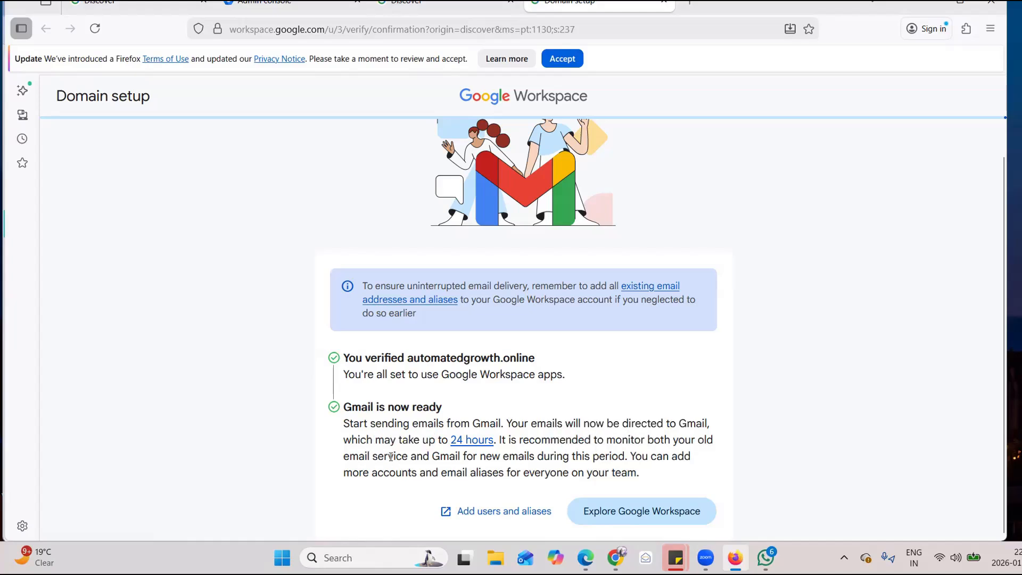
drag(441, 456, 636, 456)
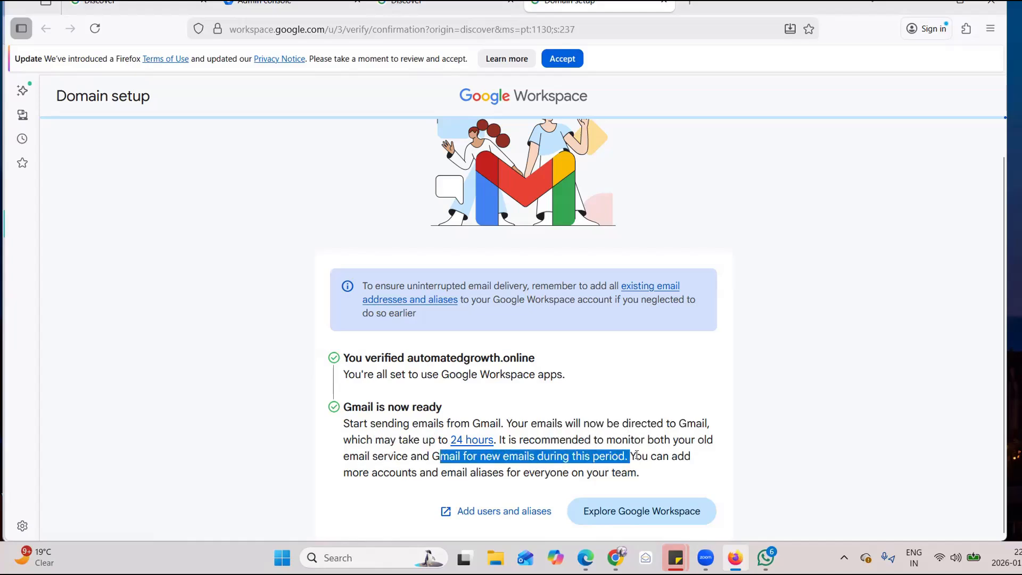
click(604, 537)
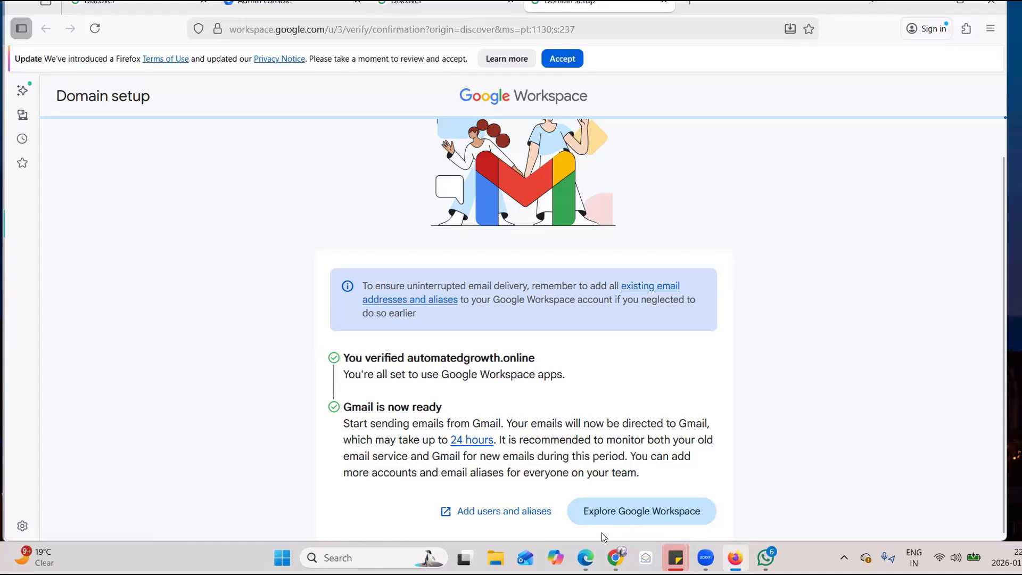
click(634, 515)
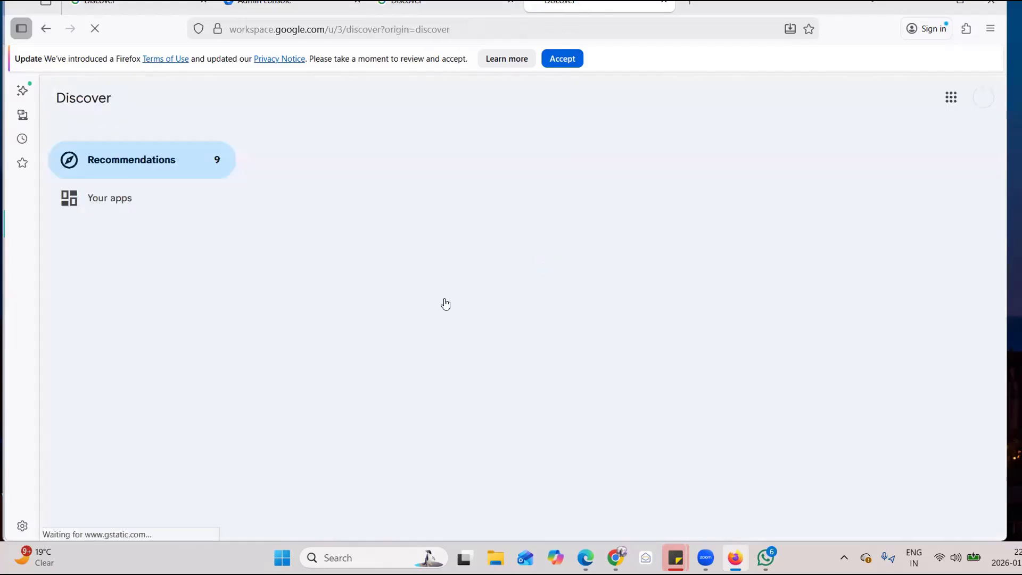
In the Admin console, check the signed-in account panel and open the Google apps launcher
click(248, 5)
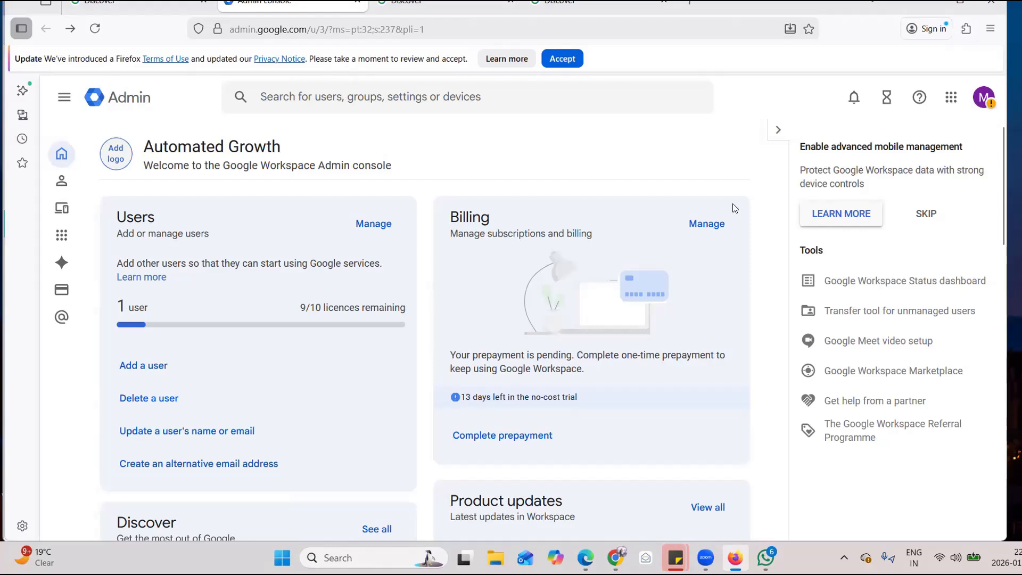
click(982, 101)
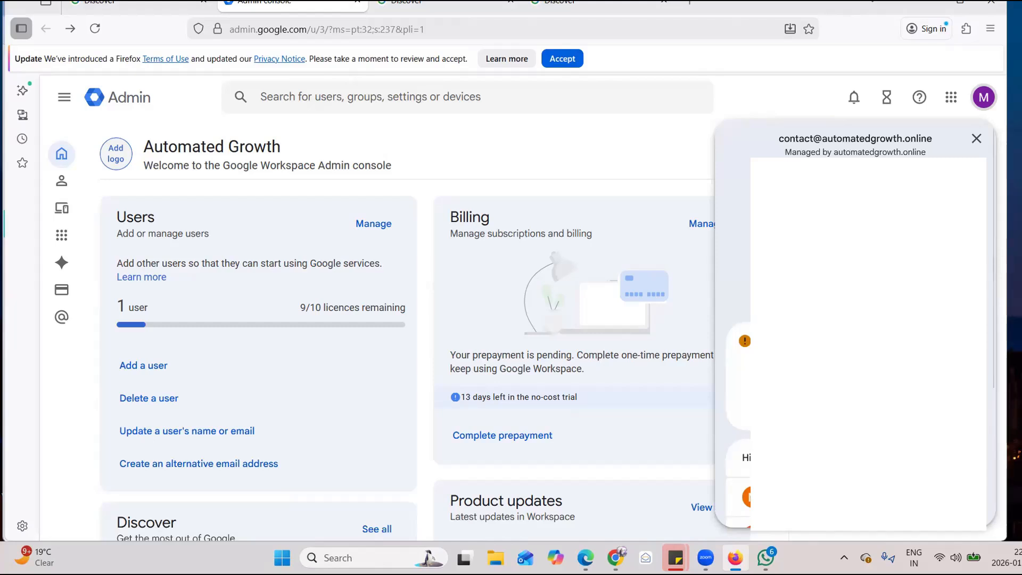
scroll(857, 319, down, 3)
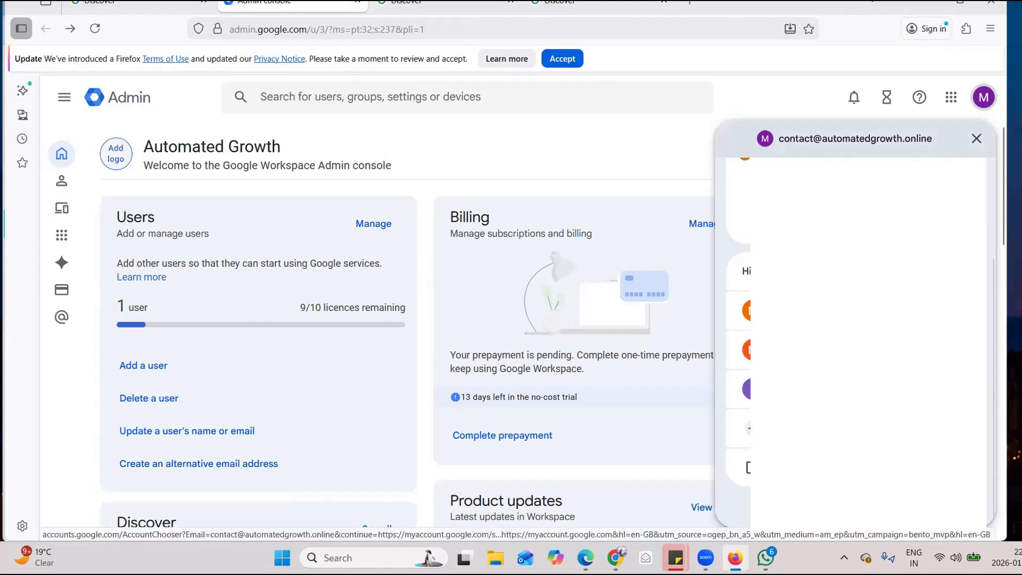
scroll(958, 156, up, 3)
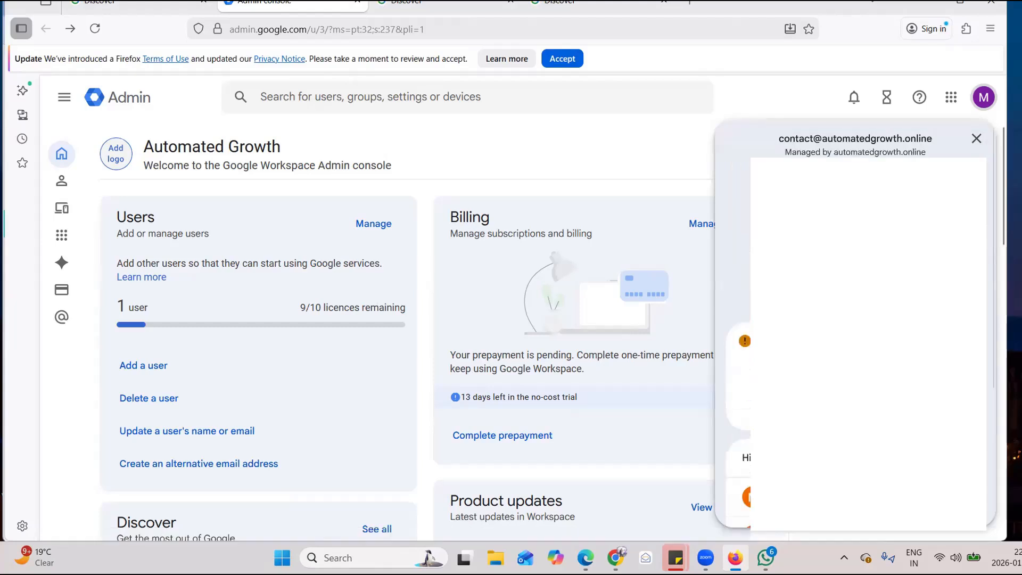
click(951, 100)
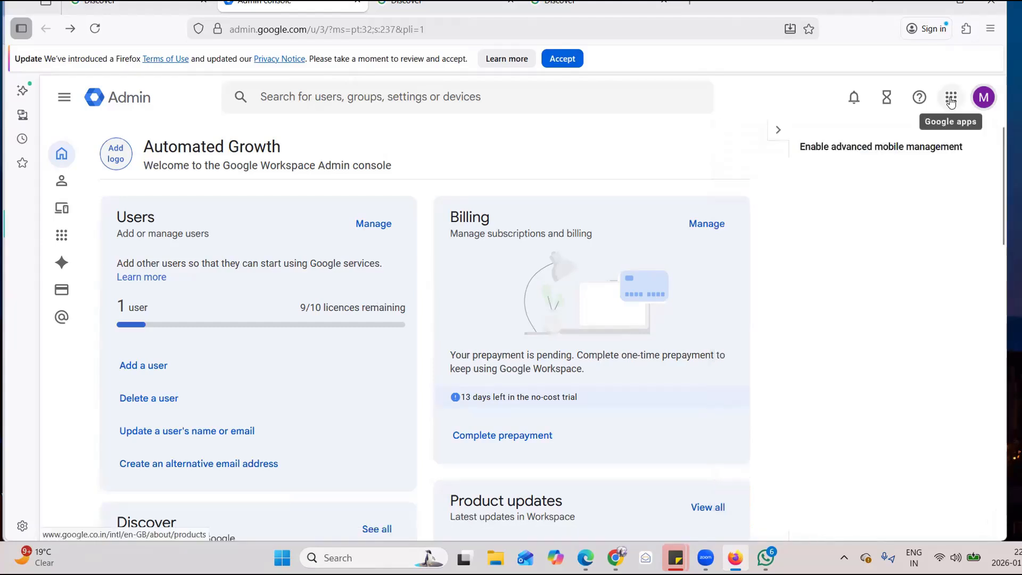
click(951, 100)
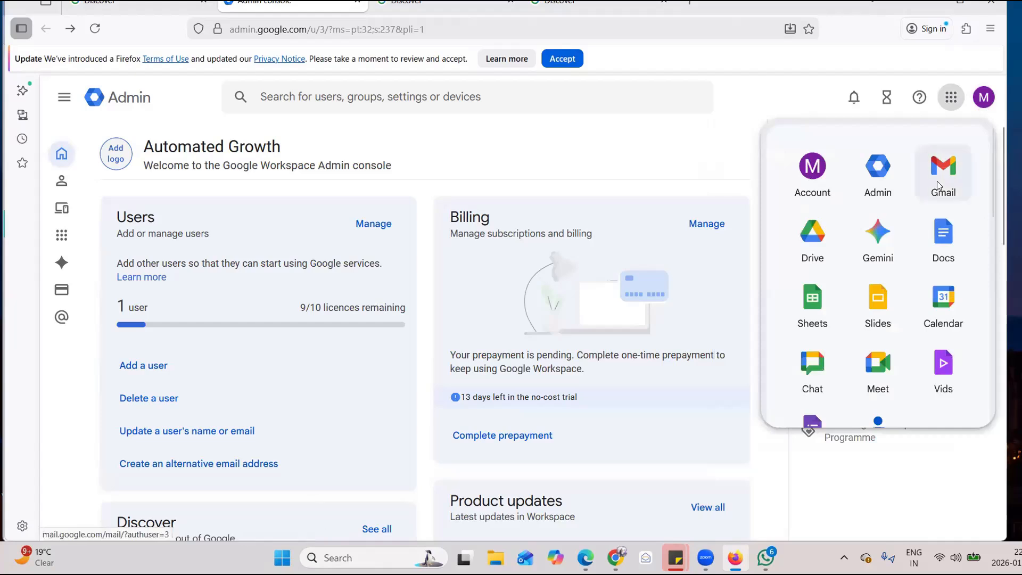
Open Gmail and step through the smart features dialog, turning on Workspace smart features
click(937, 182)
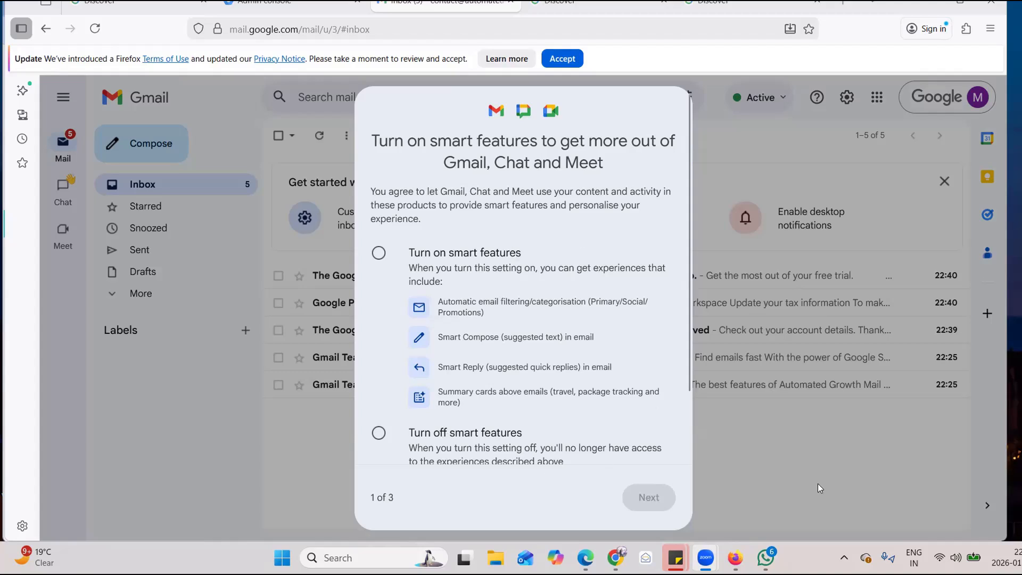
click(789, 443)
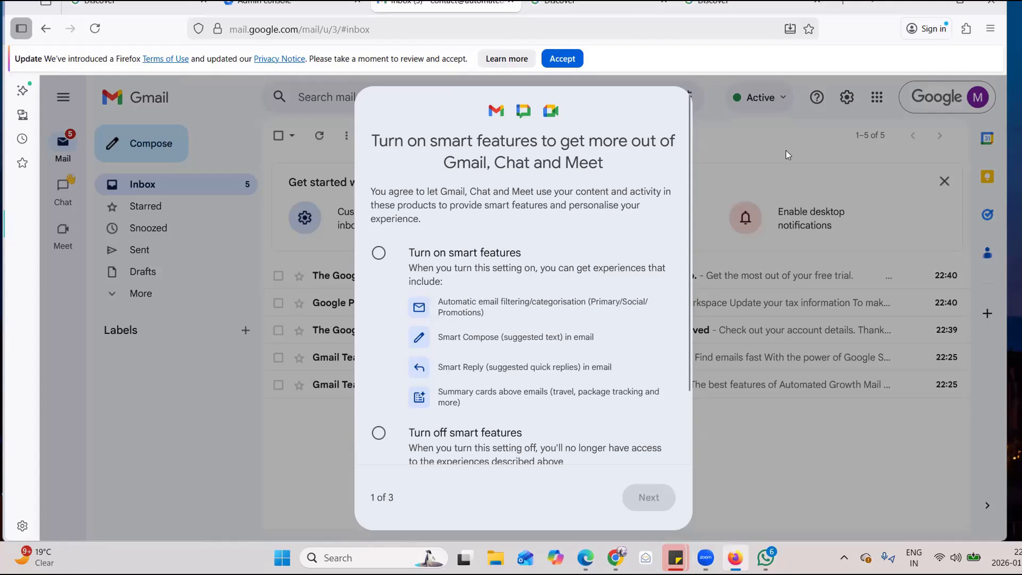
click(378, 252)
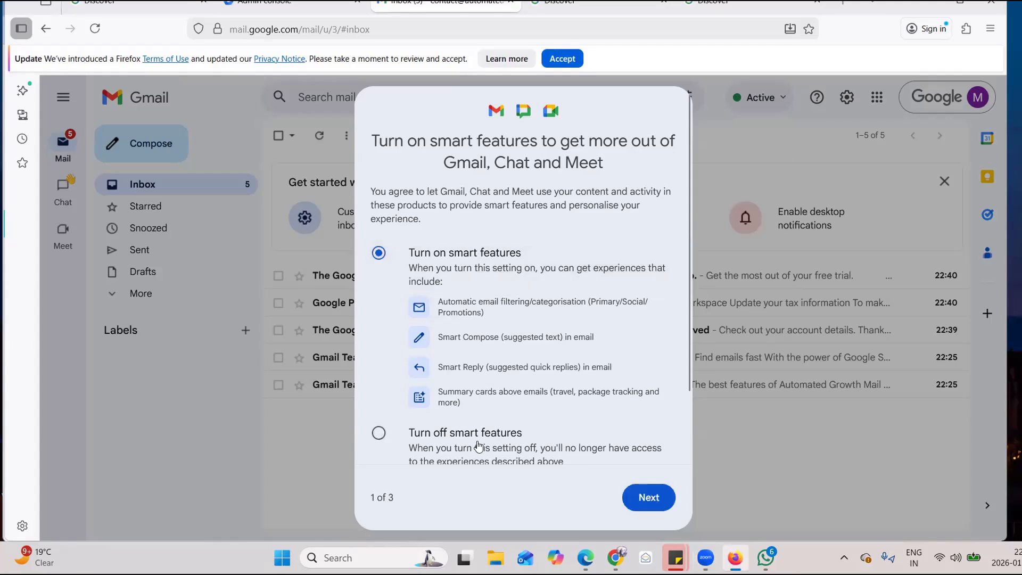
click(378, 433)
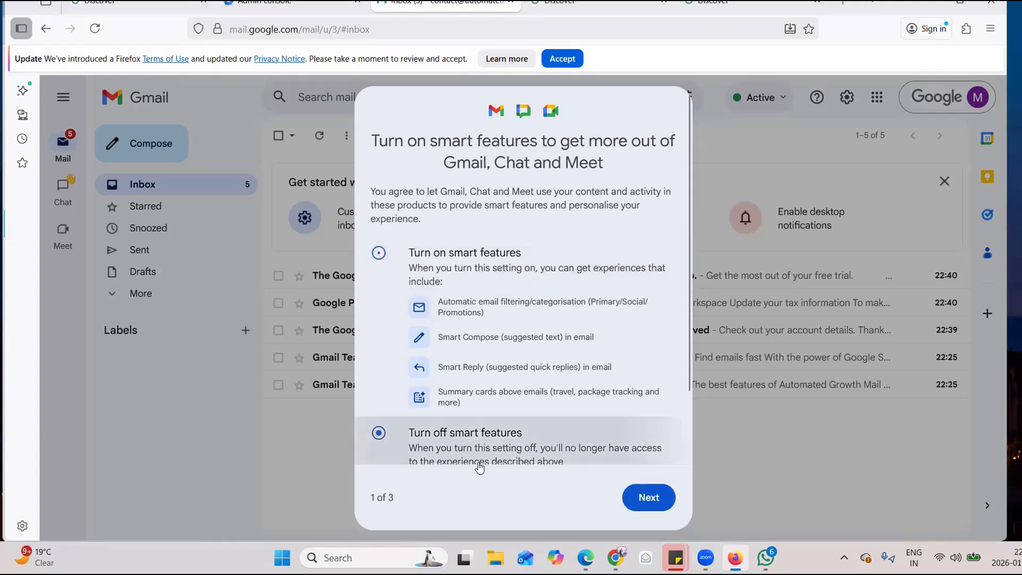
click(659, 498)
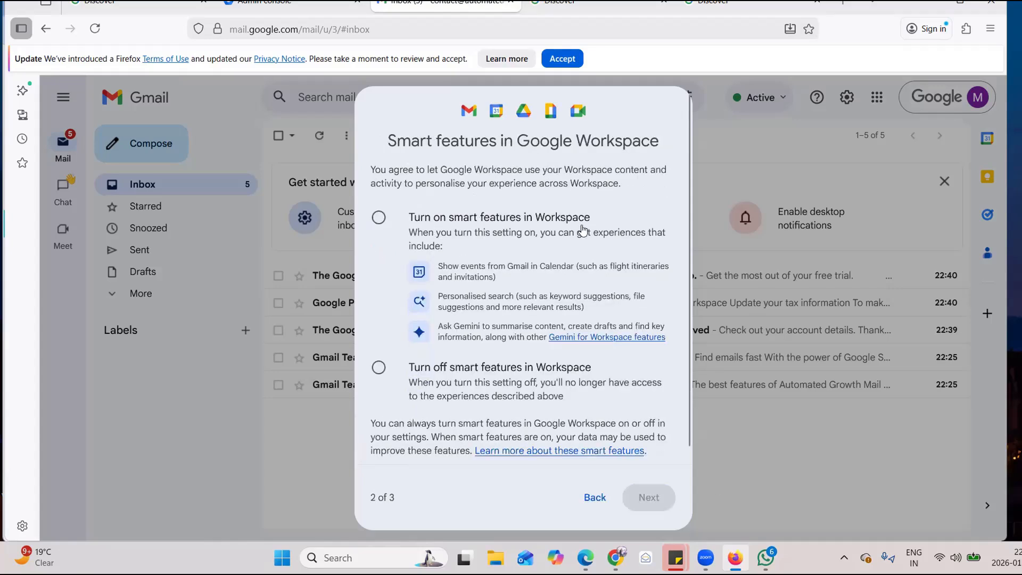
click(375, 218)
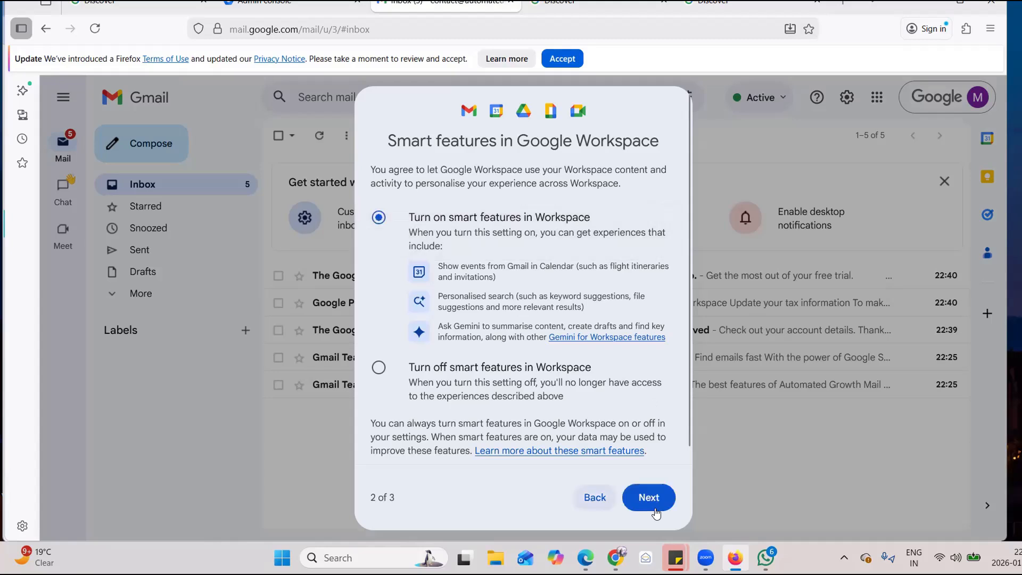
click(652, 498)
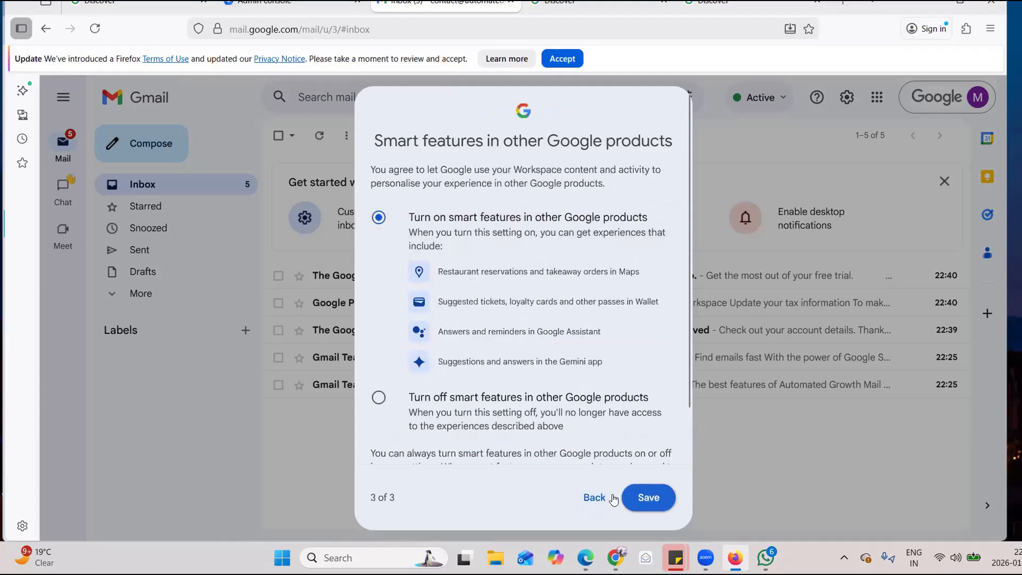
Turn Gmail smart features back on, save all choices, reload Gmail and dismiss the chat tip
click(590, 497)
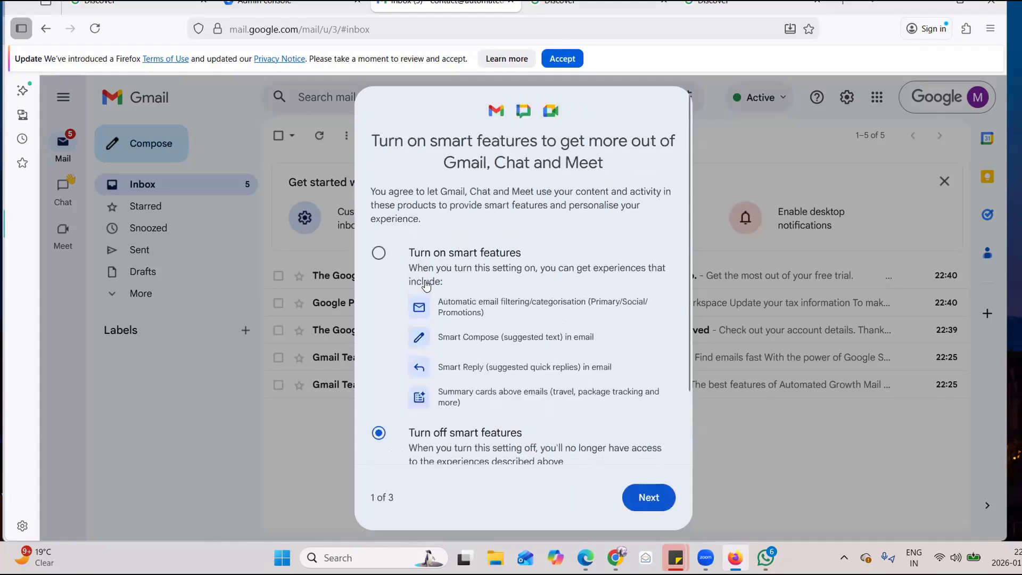
click(426, 285)
click(644, 498)
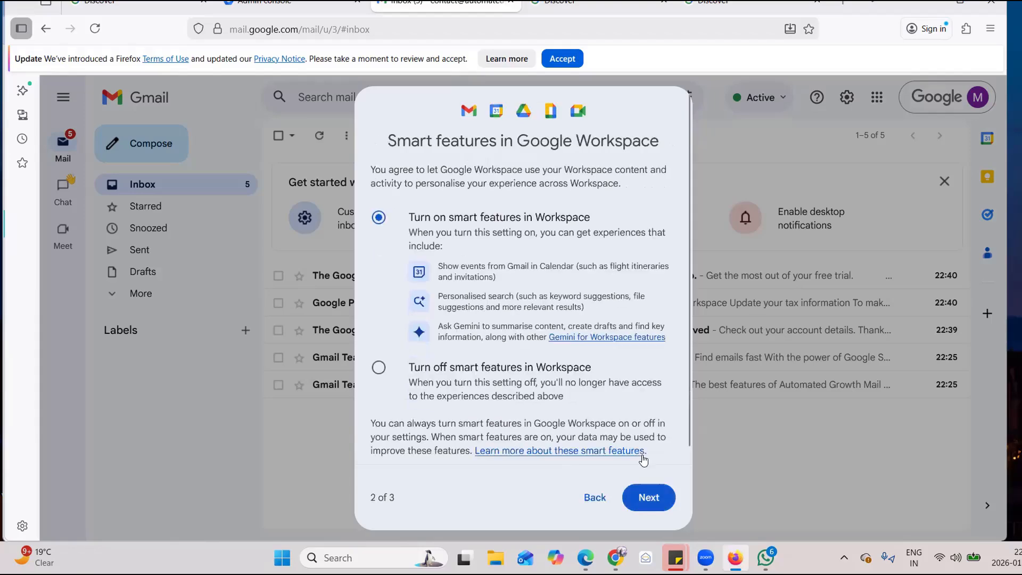
click(657, 500)
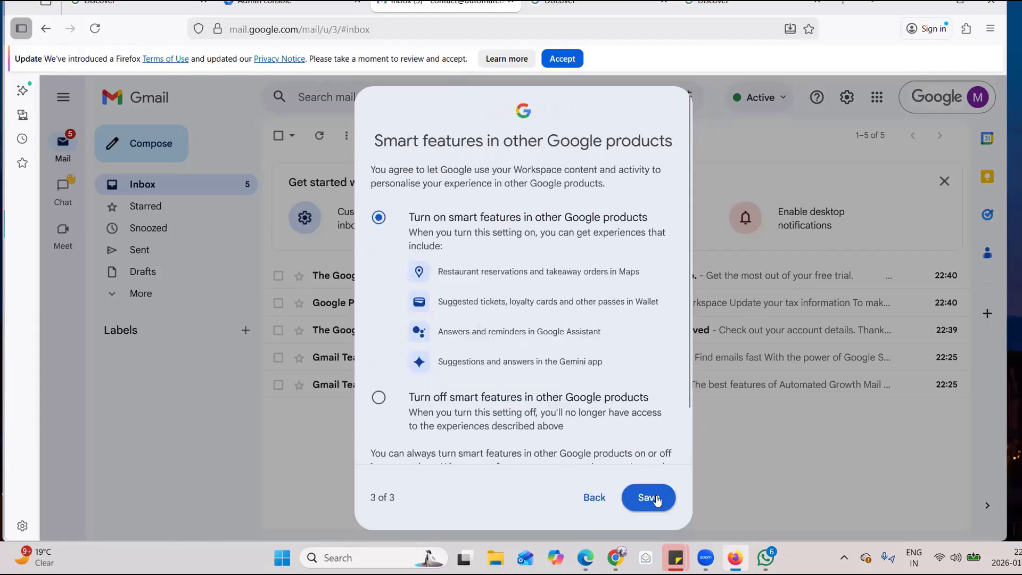
click(655, 494)
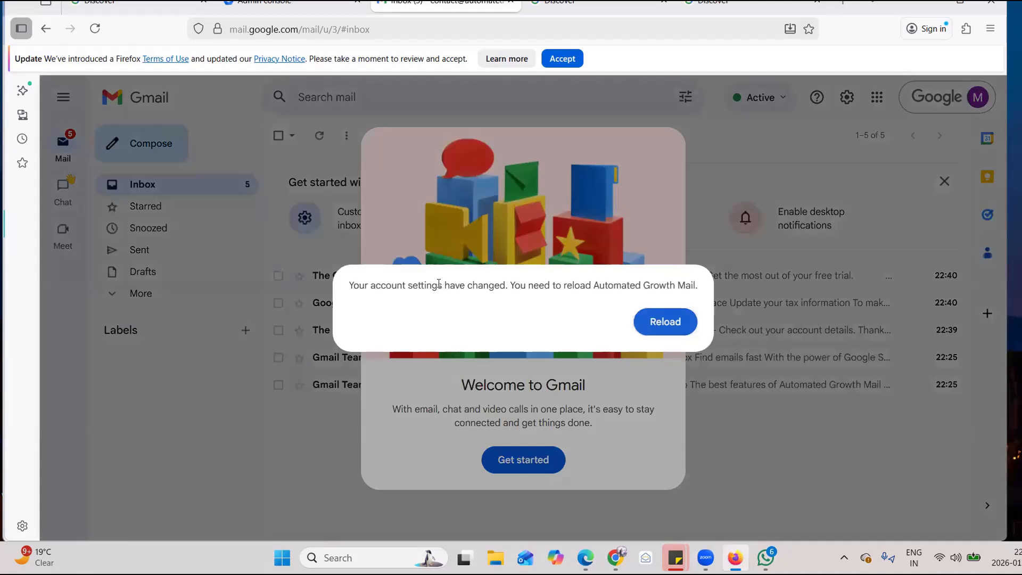
click(663, 321)
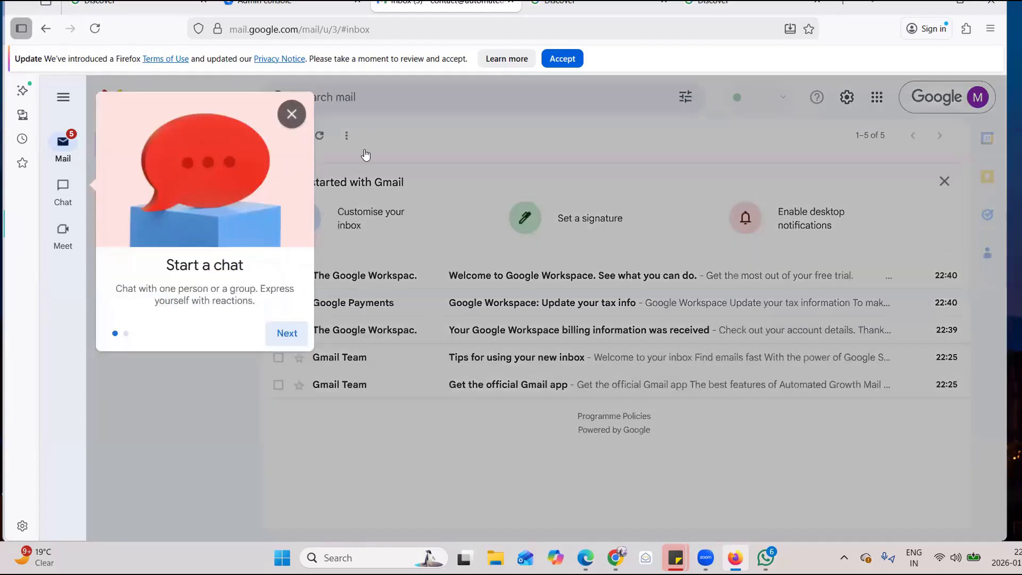
click(294, 113)
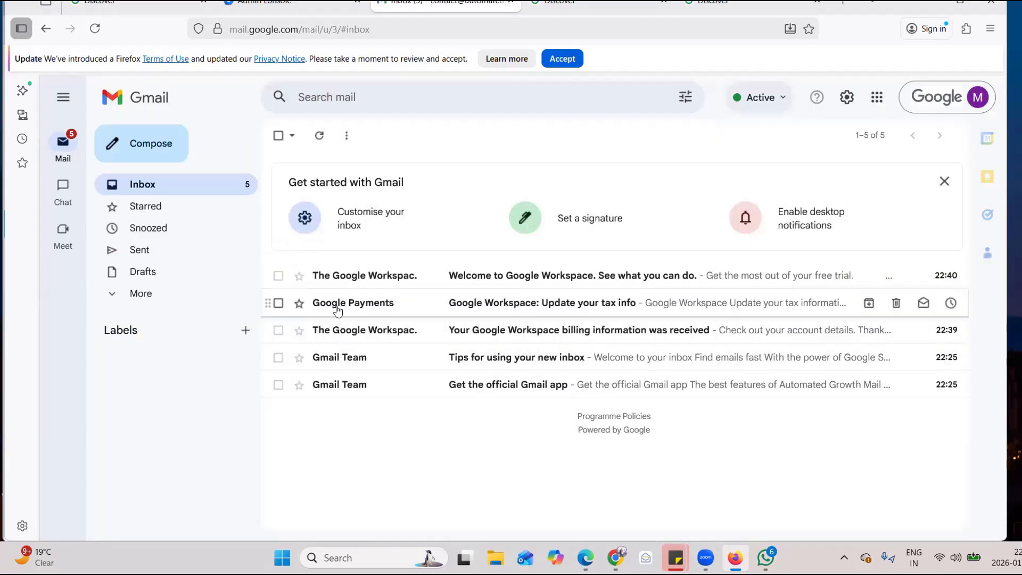
View the Google Payments tax info email, then start and discard a new message draft
click(637, 304)
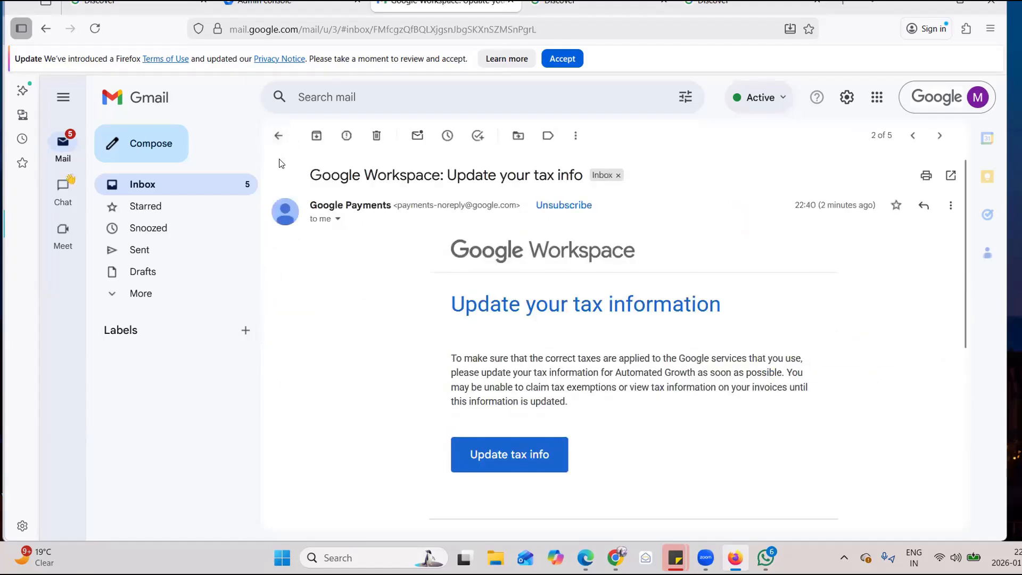
click(280, 136)
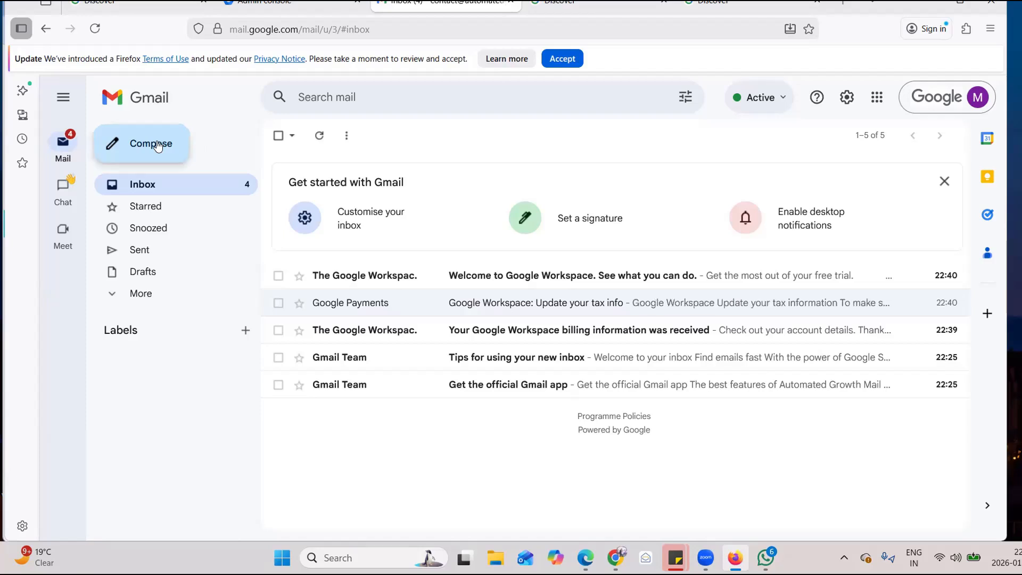
click(158, 146)
text(m)
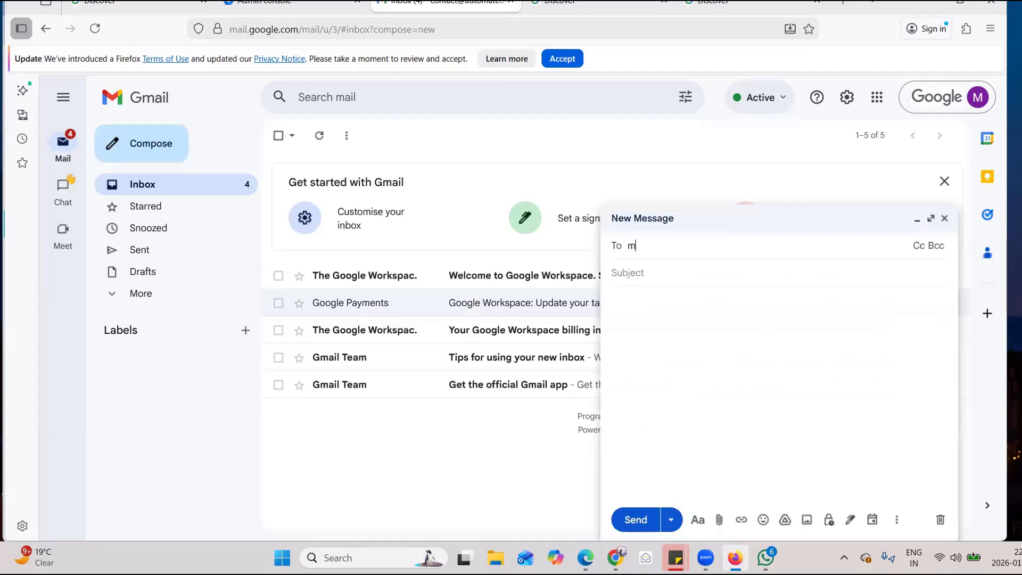
text(prasa)
key(BackSpace)
key(BackSpace)
key(BackSpace)
key(BackSpace)
key(BackSpace)
key(BackSpace)
click(944, 218)
Check the Workspace account's e-mail address in the account panel, then dismiss it
click(979, 96)
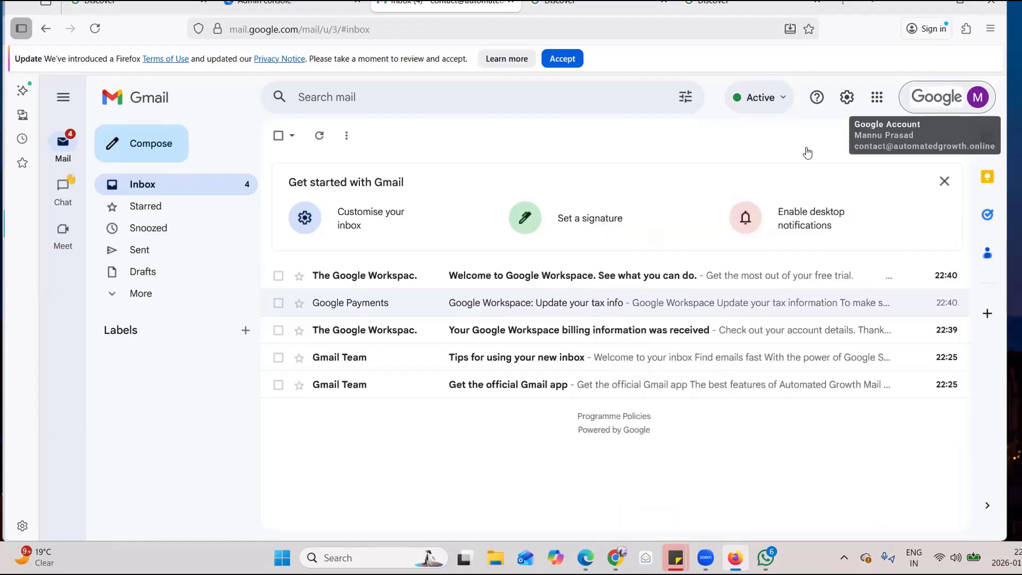
drag(915, 131, 932, 141)
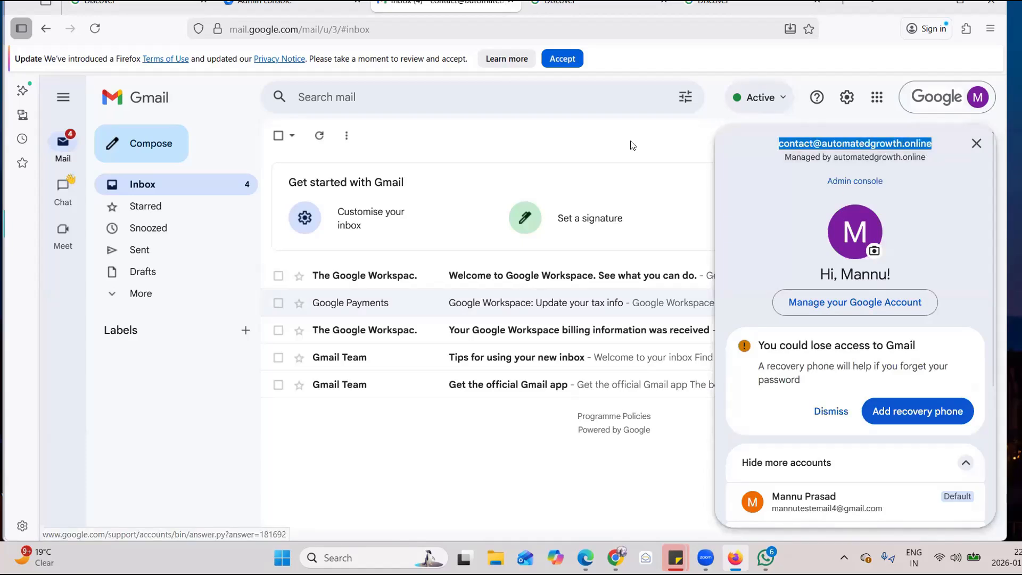
click(91, 141)
click(131, 136)
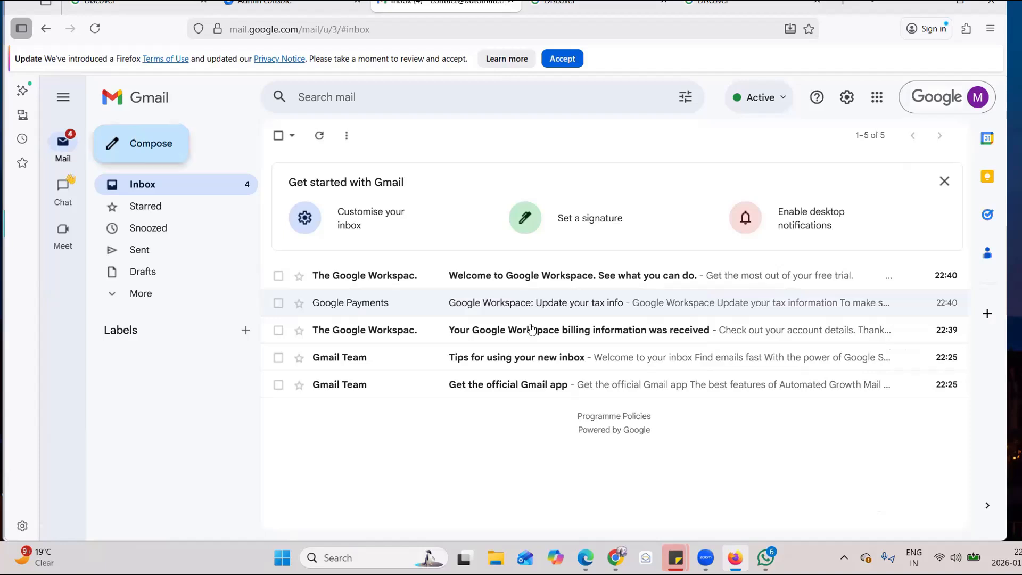
Send the personal Gmail address an email with subject and body 'test email from automated growth'
click(708, 248)
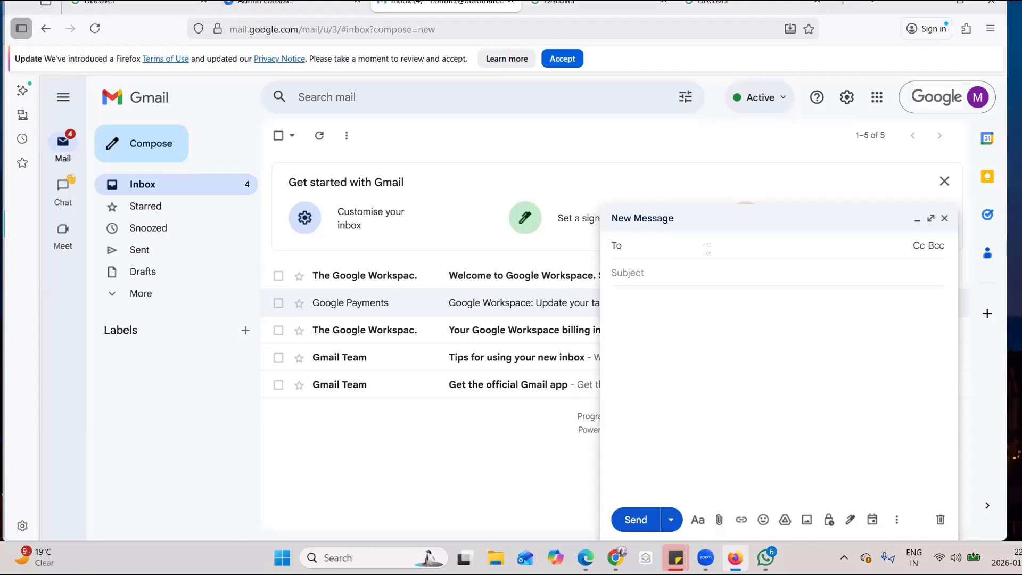
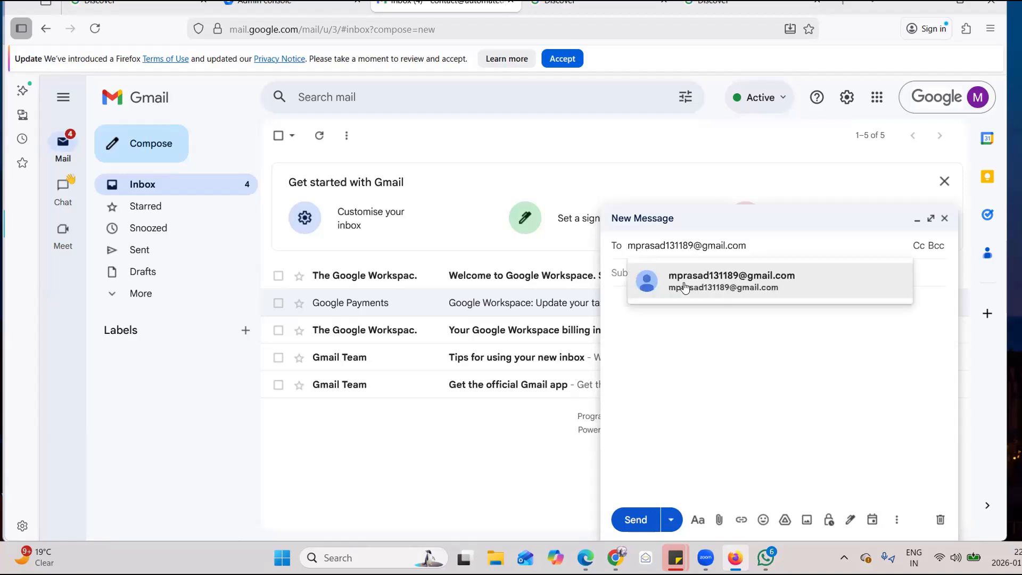
click(703, 288)
key(Tab)
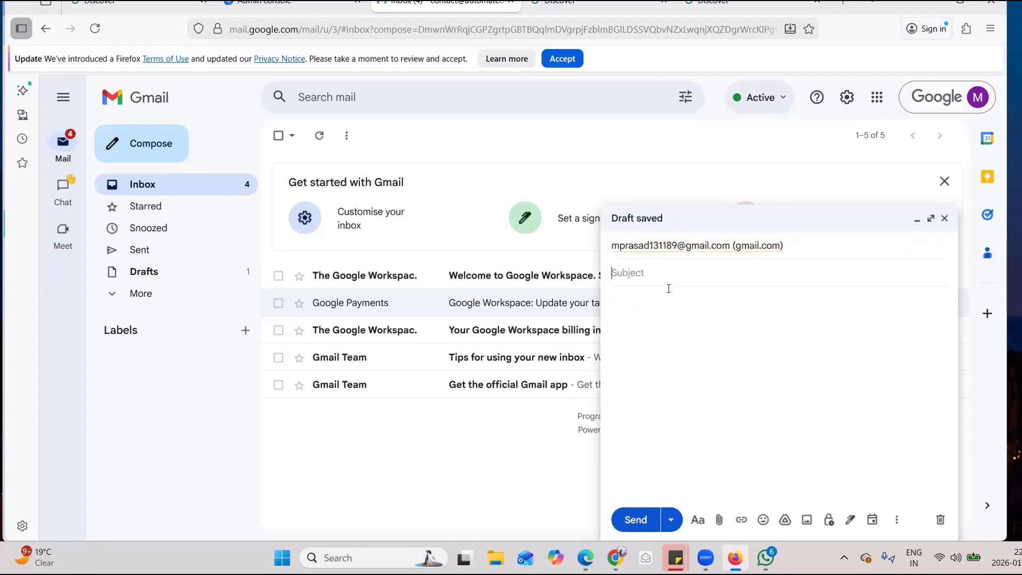
text(test em)
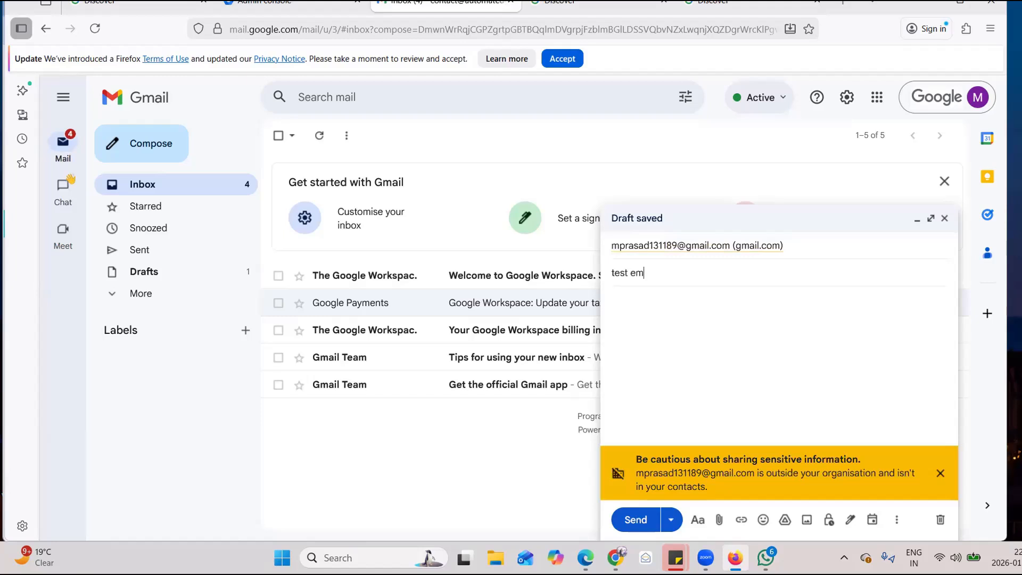
text(ail from automated g)
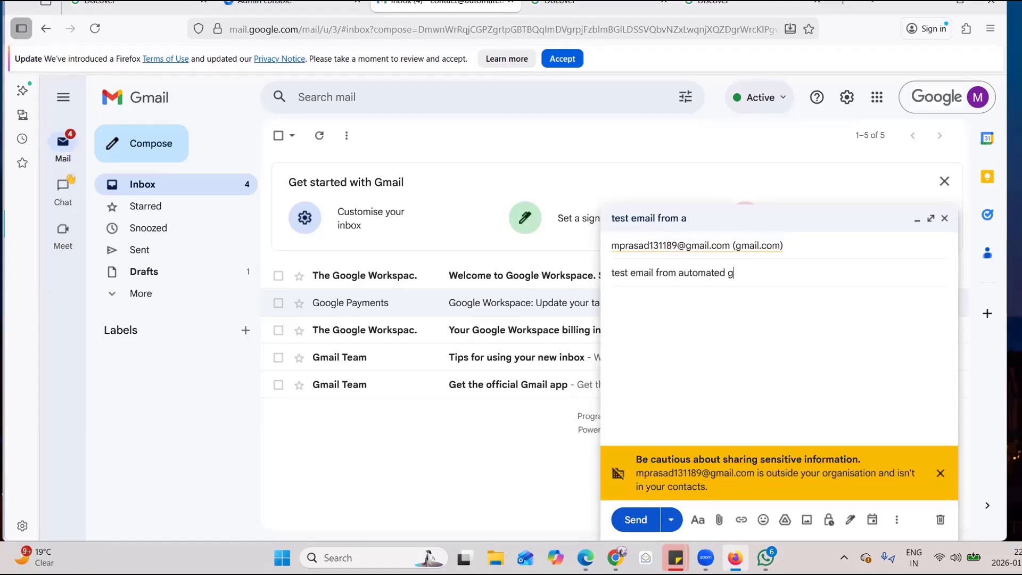
text(rowth)
key(ctrl+a)
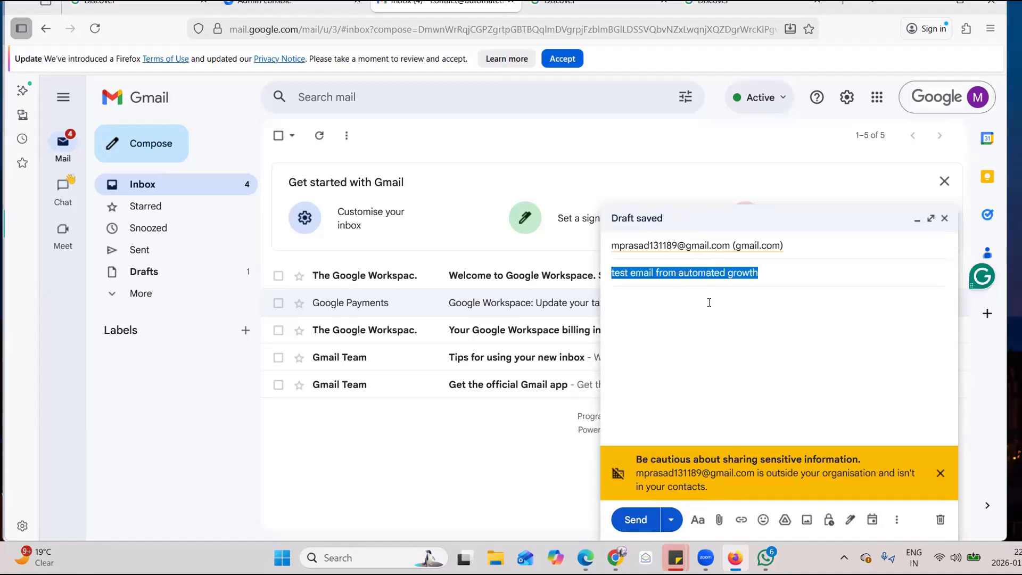
key(Tab)
text(test email from automated growth)
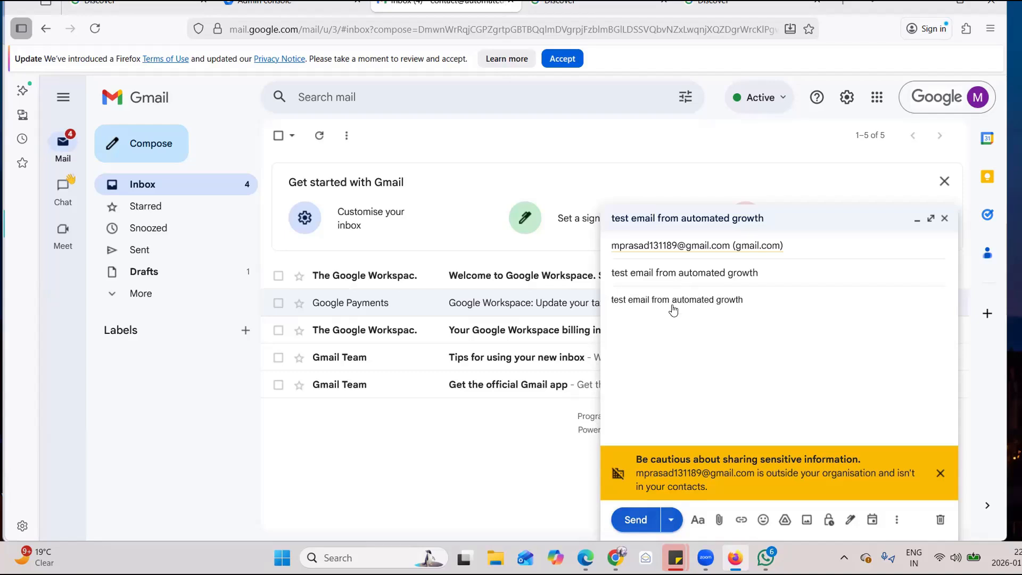
key(ctrl+Return)
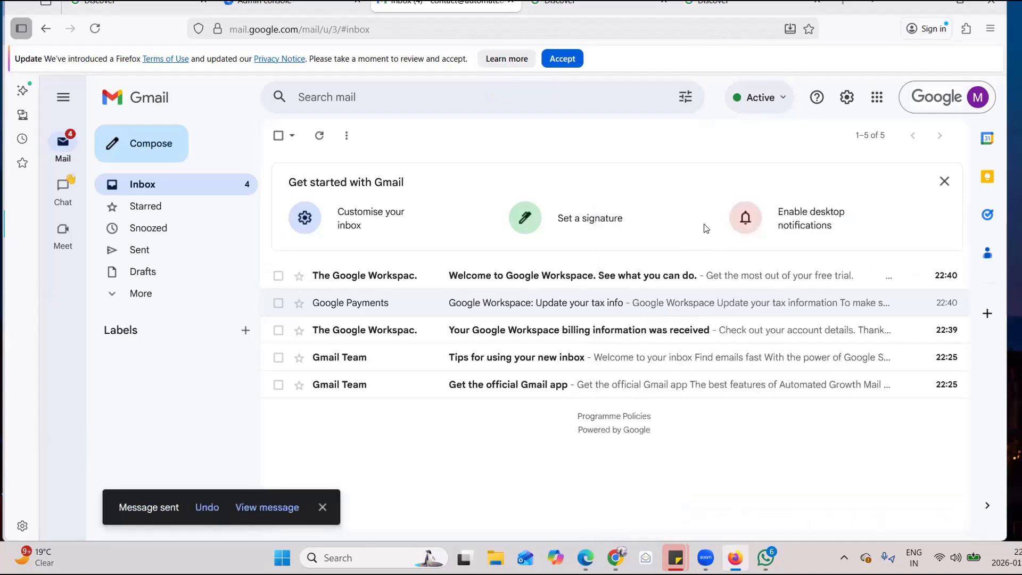
Switch to the personal Gmail account's mail and reload it
click(139, 294)
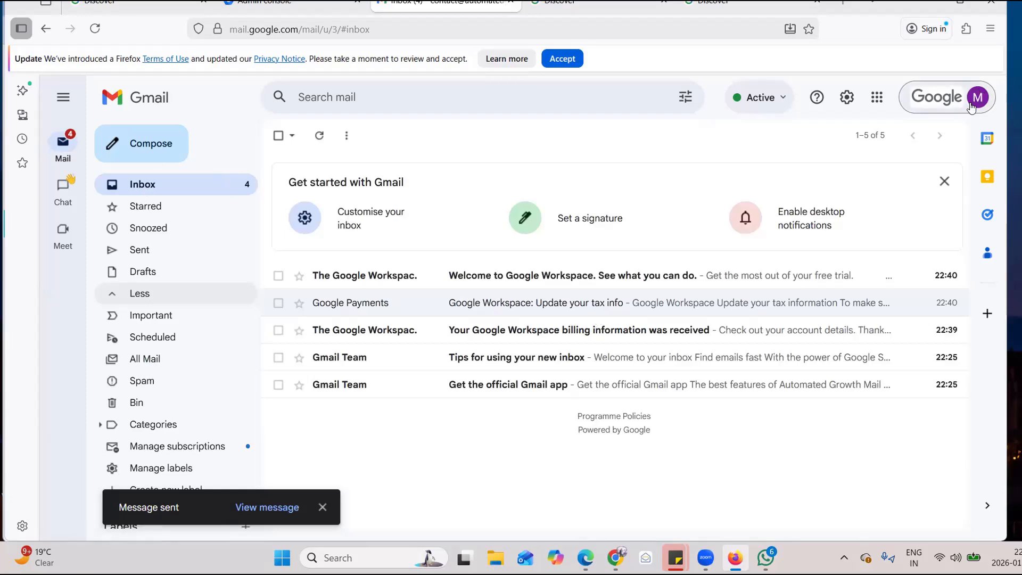
scroll(838, 351, down, 3)
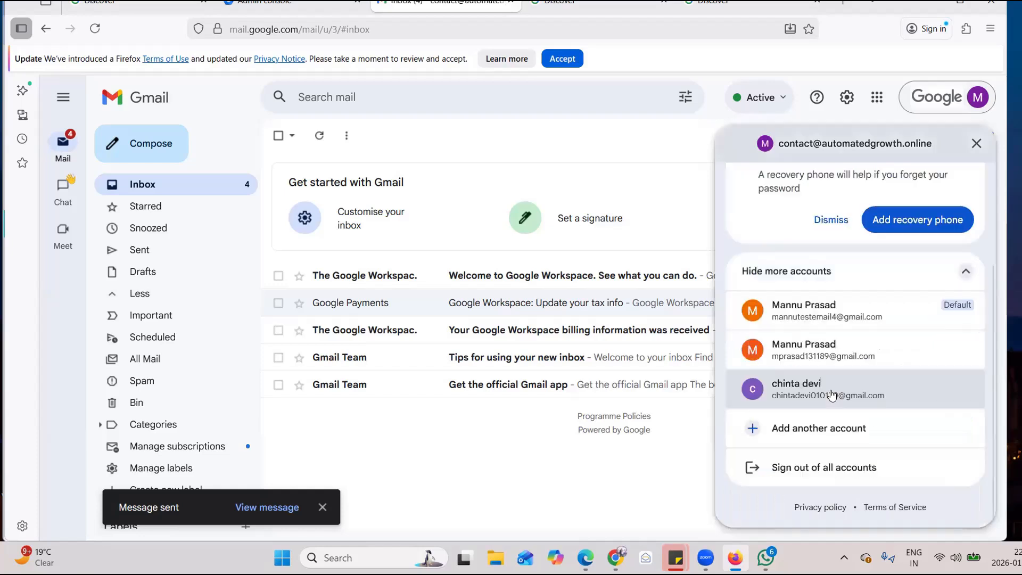
click(835, 354)
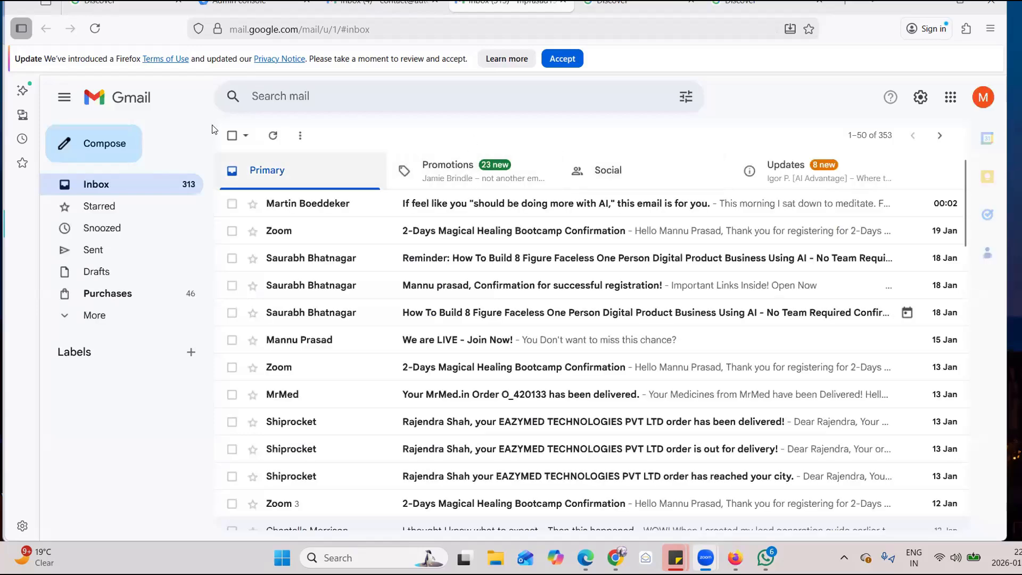
click(94, 29)
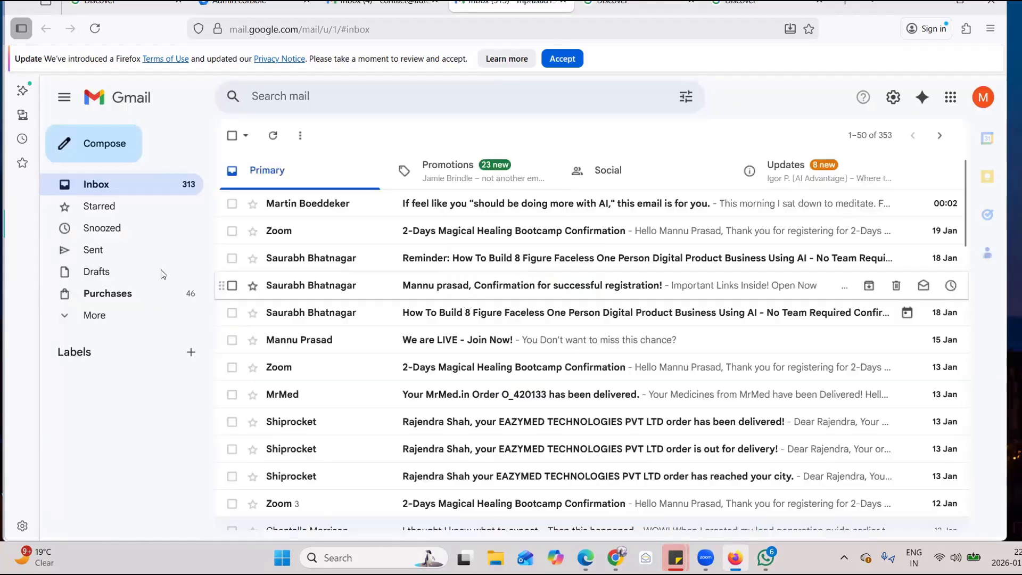
Mark the test email in Spam as not suspicious and return to the inbox
click(83, 318)
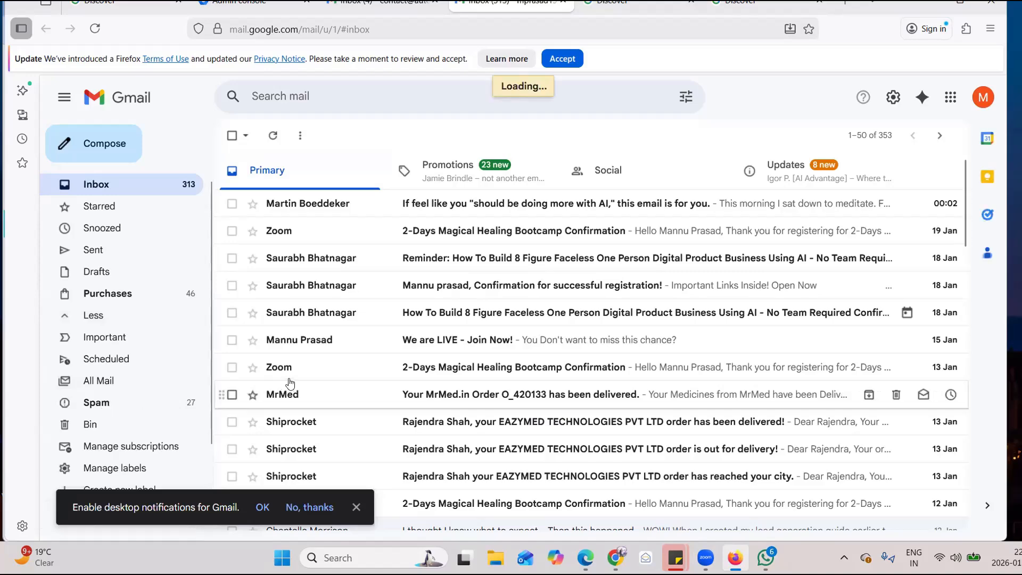
click(127, 408)
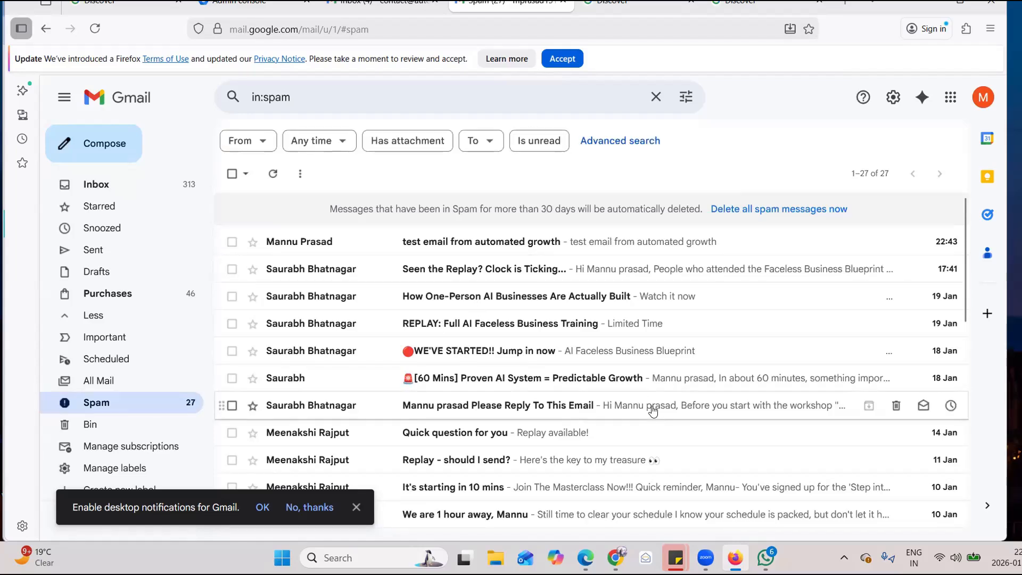
click(640, 252)
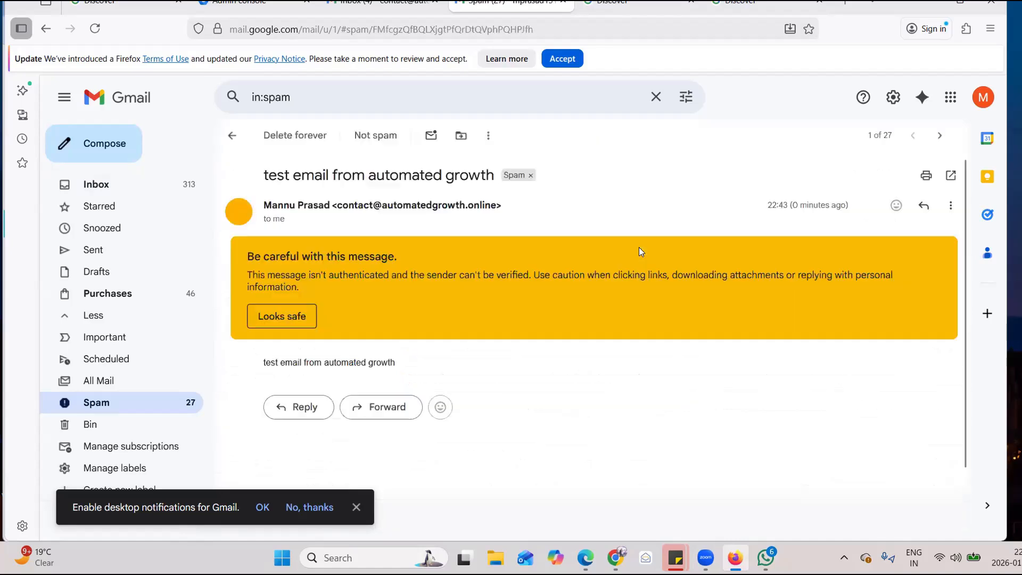
click(284, 317)
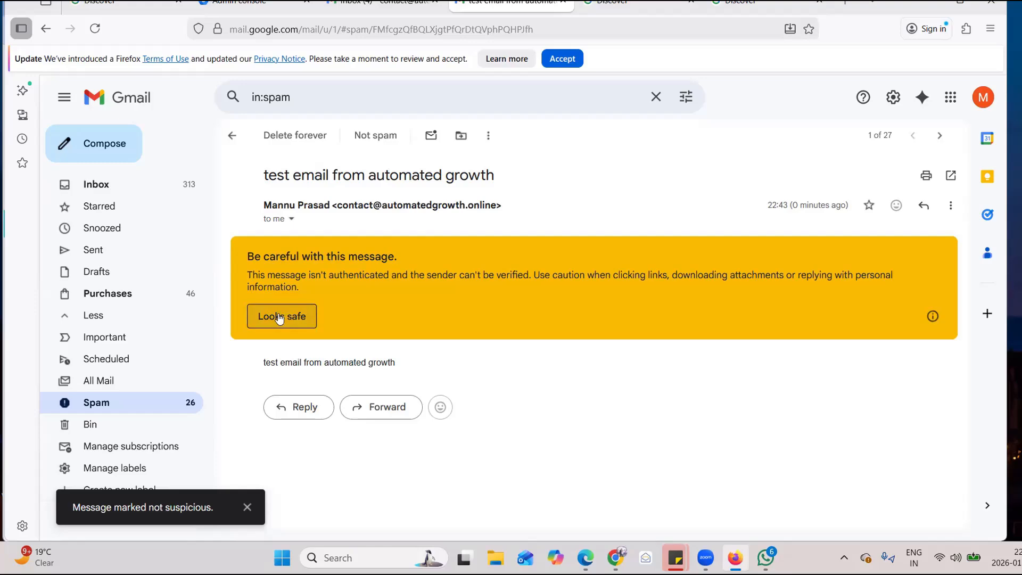
click(101, 187)
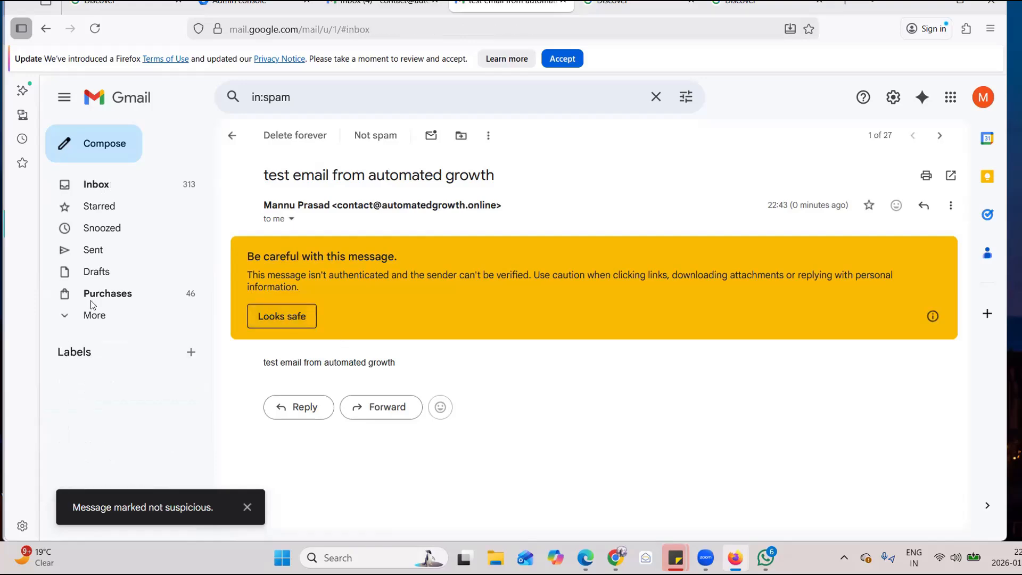
click(89, 319)
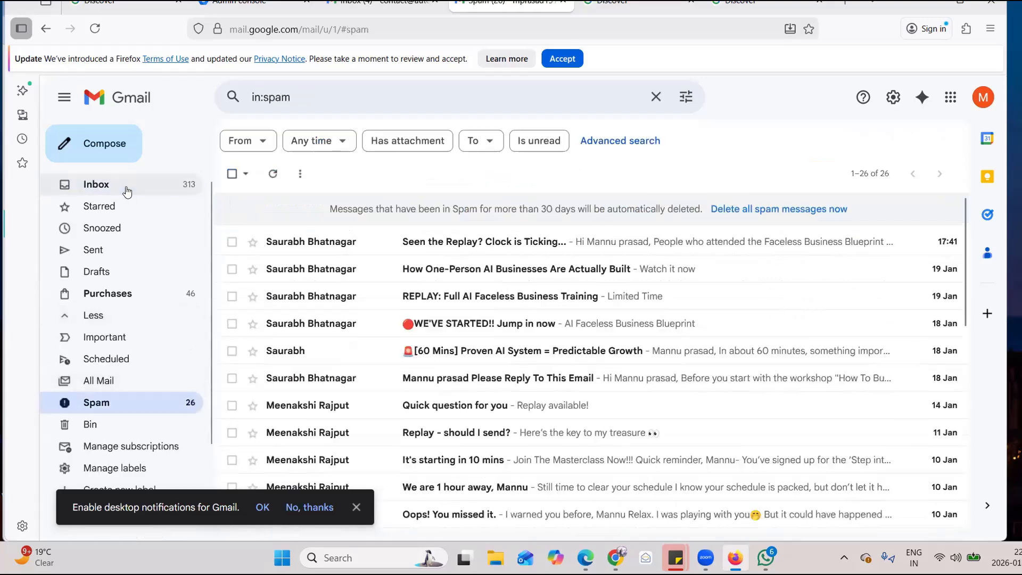
click(122, 184)
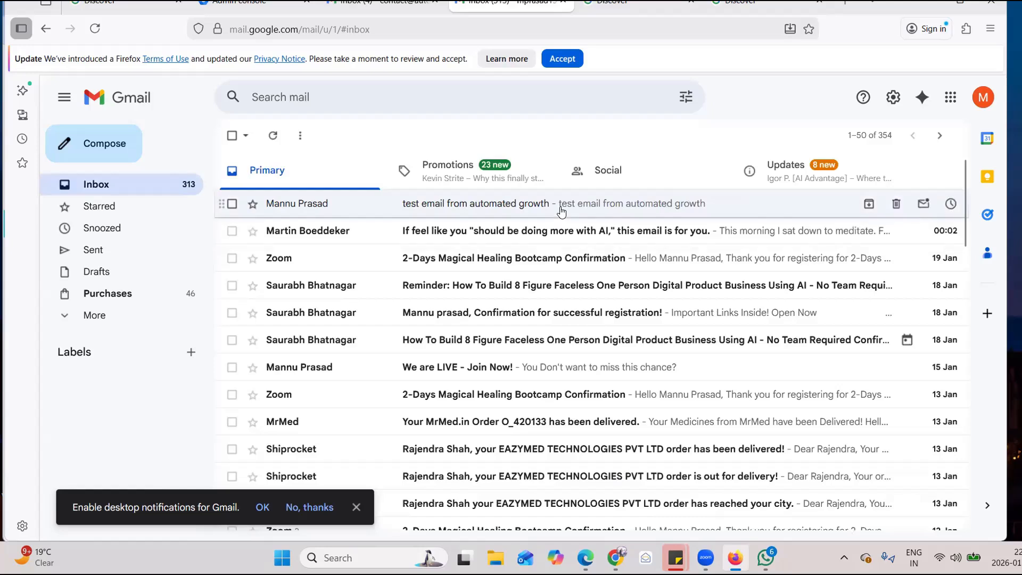
Reply 'I got the mail' to the test email, then go back to the Workspace inbox tab
click(541, 216)
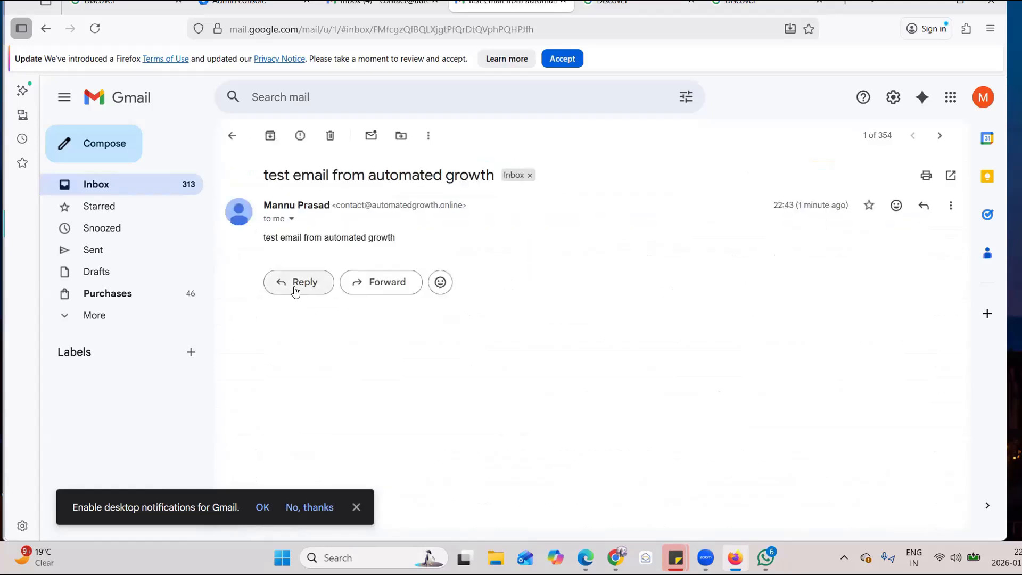
click(292, 288)
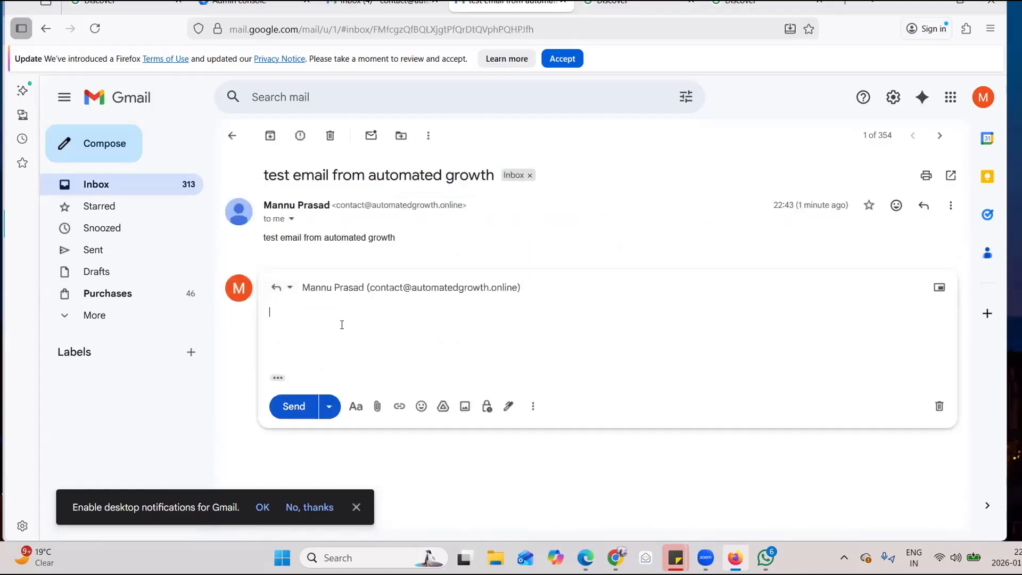
text(I got the mail)
key(ctrl+Return)
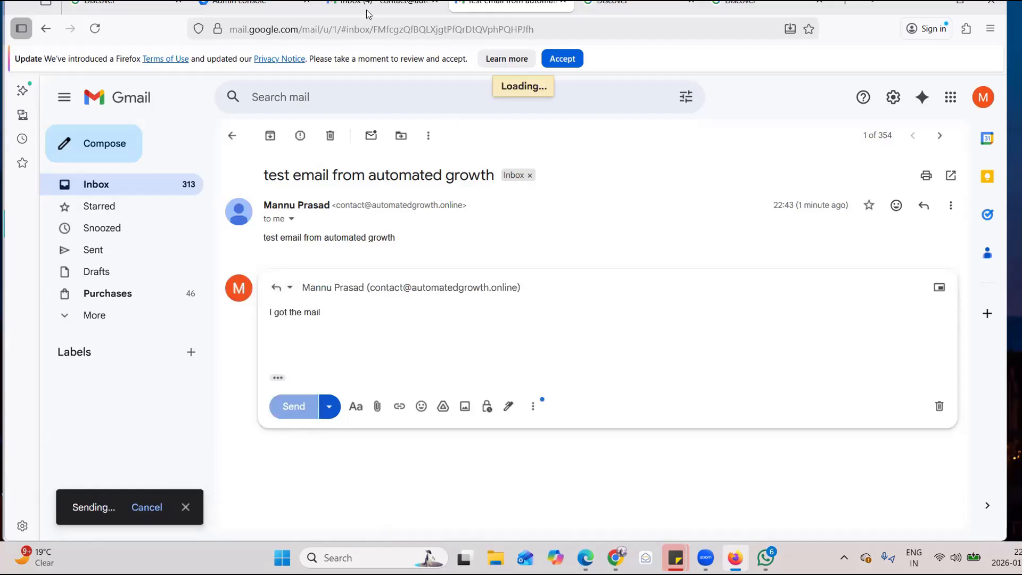
click(368, 13)
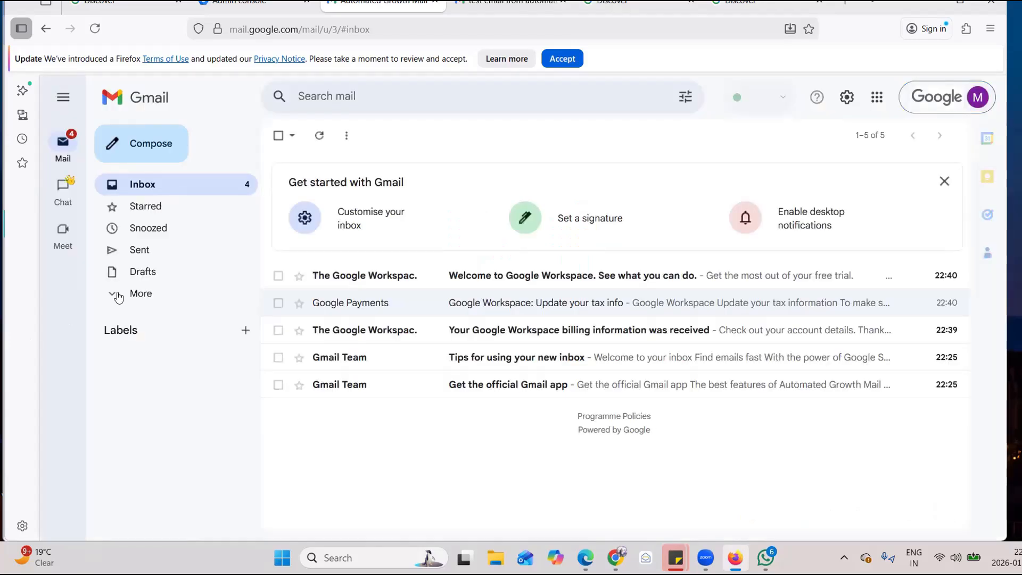
Open the 'test email from automated growth' thread containing the 'I got the mail' reply
click(118, 297)
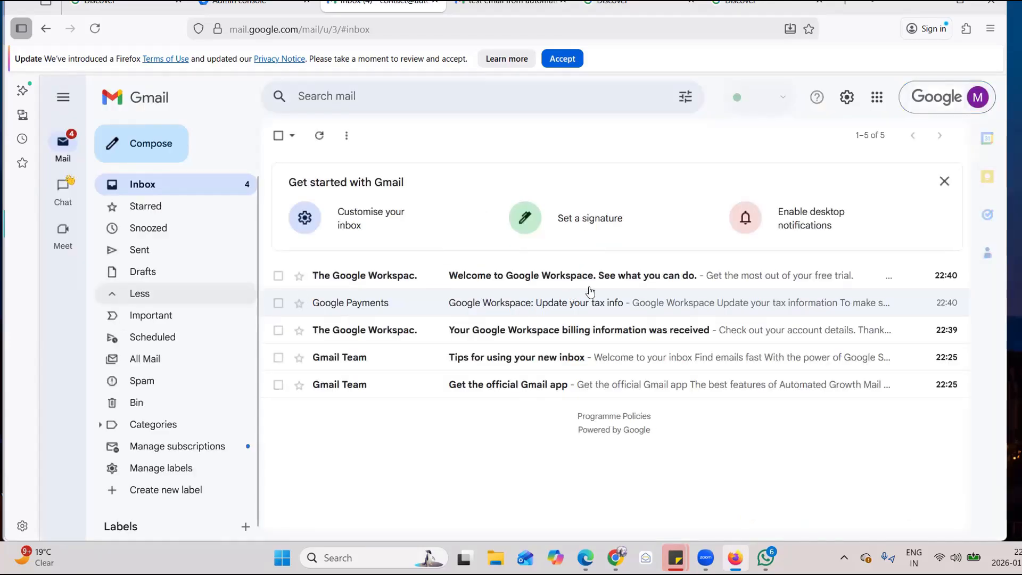
click(507, 7)
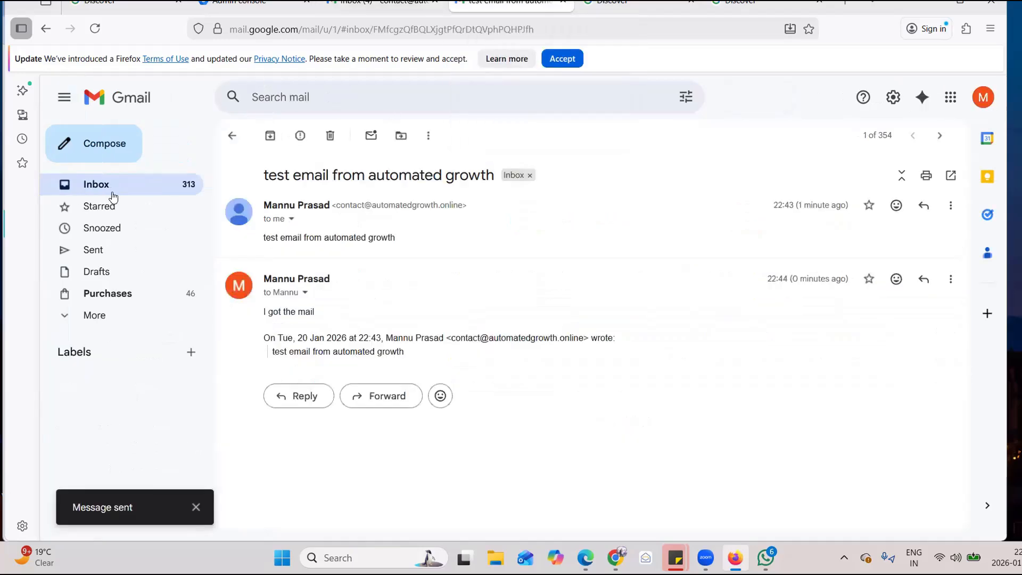
click(112, 194)
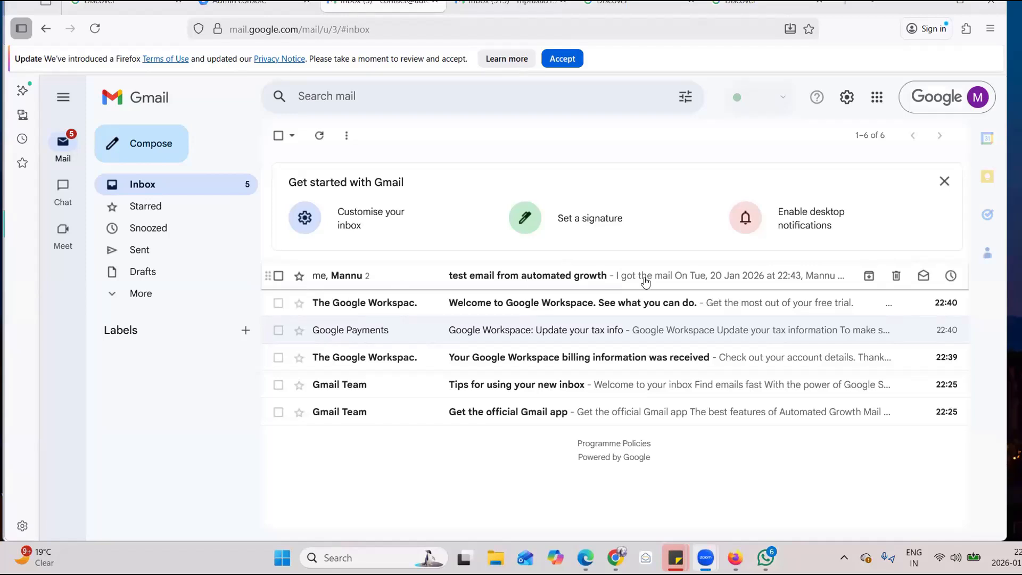
click(561, 287)
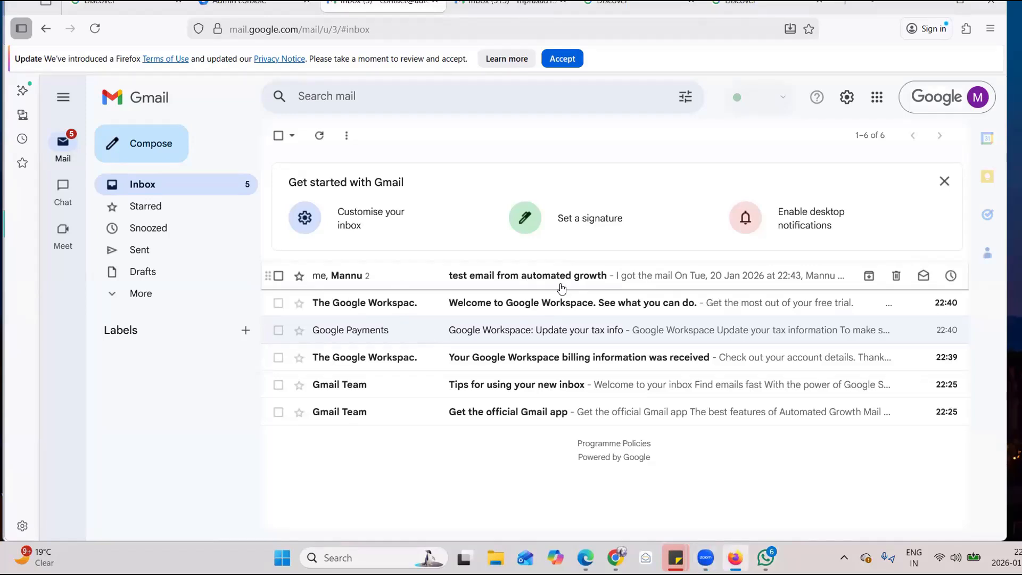
click(561, 287)
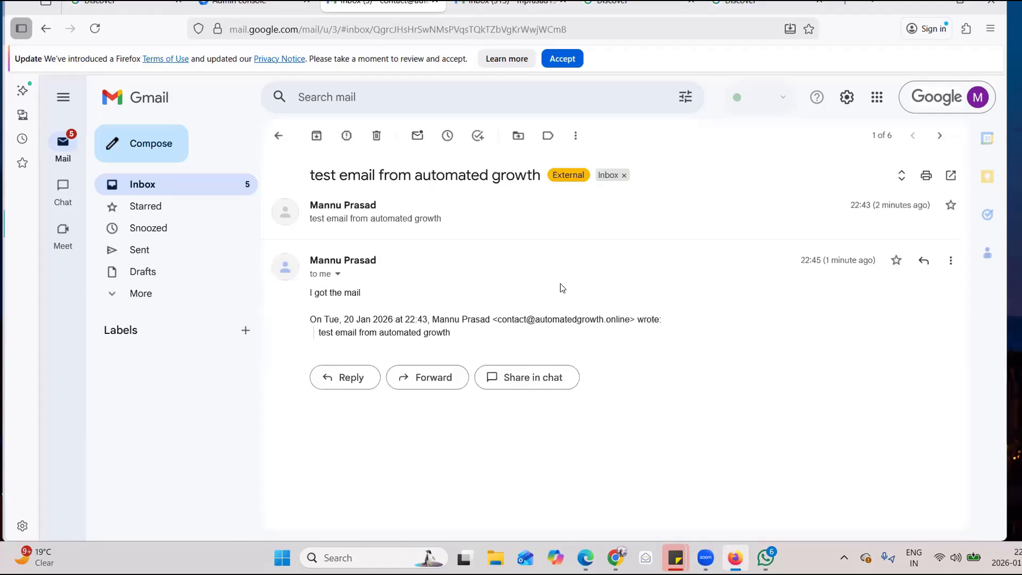